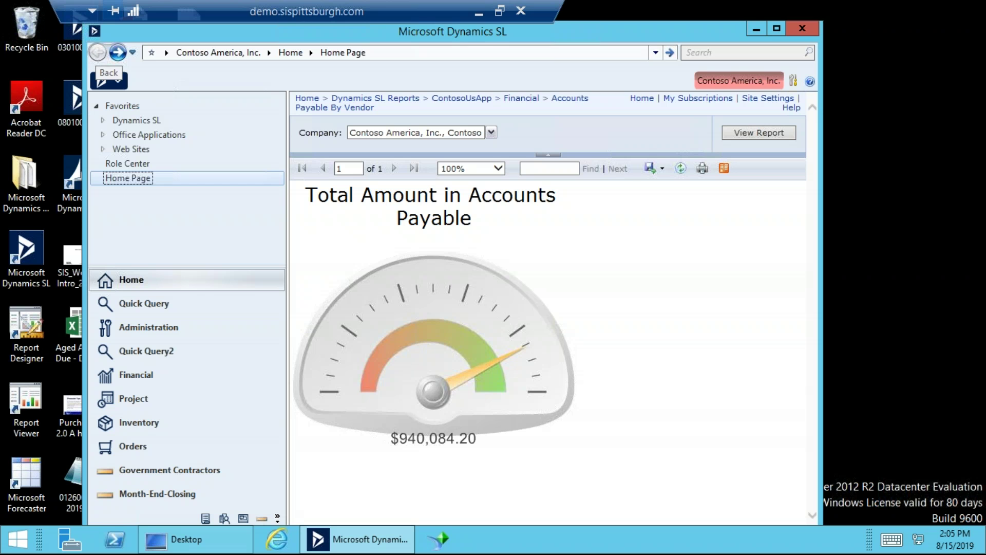
# Navigate to the Financial Accounts Payable menu, and open then close Document Maintenance.
pyautogui.click(117, 53)
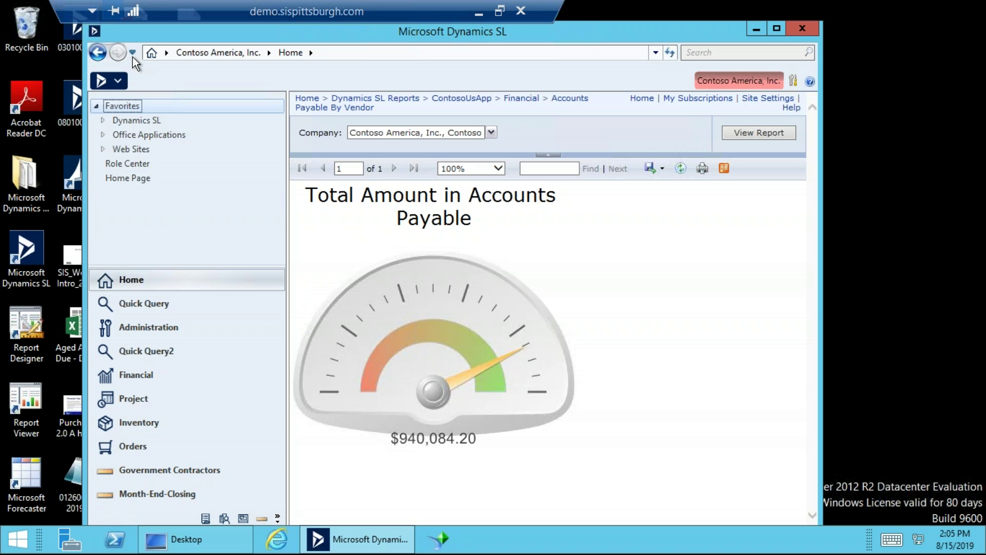
pyautogui.click(133, 53)
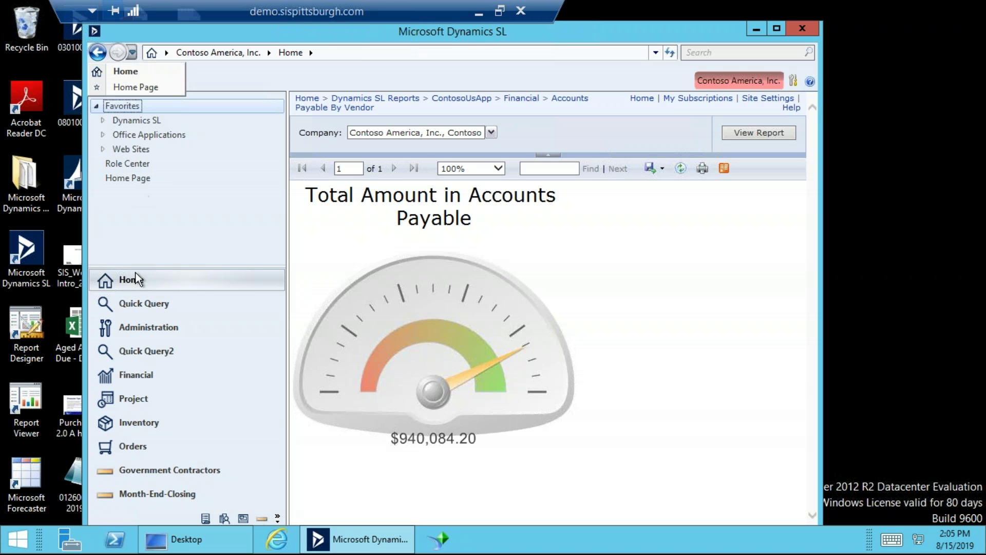
pyautogui.click(136, 374)
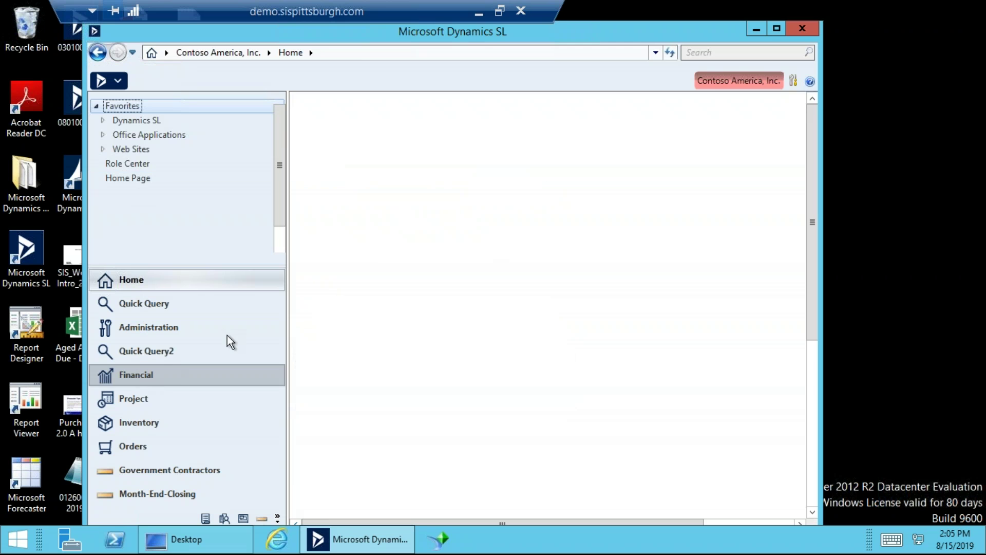
pyautogui.click(381, 155)
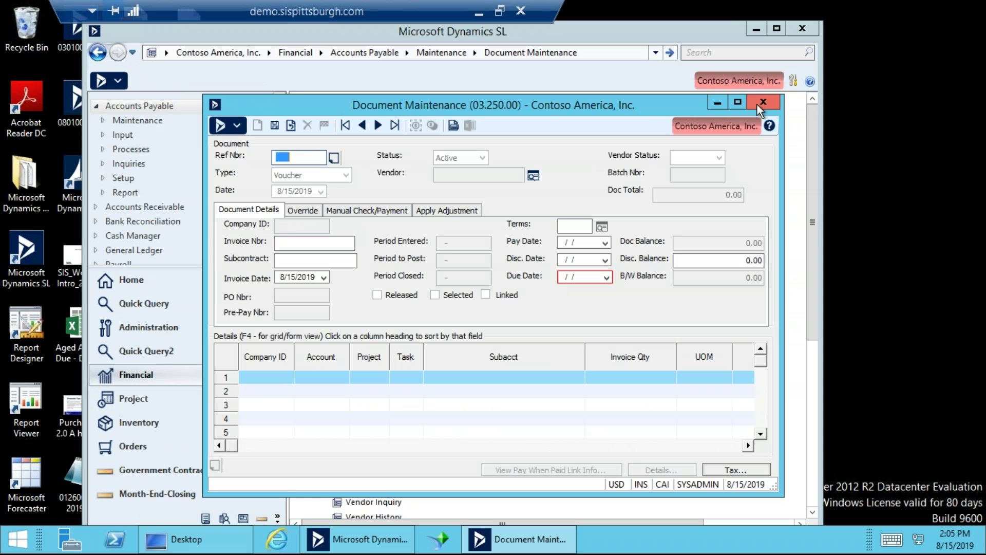
pyautogui.click(758, 102)
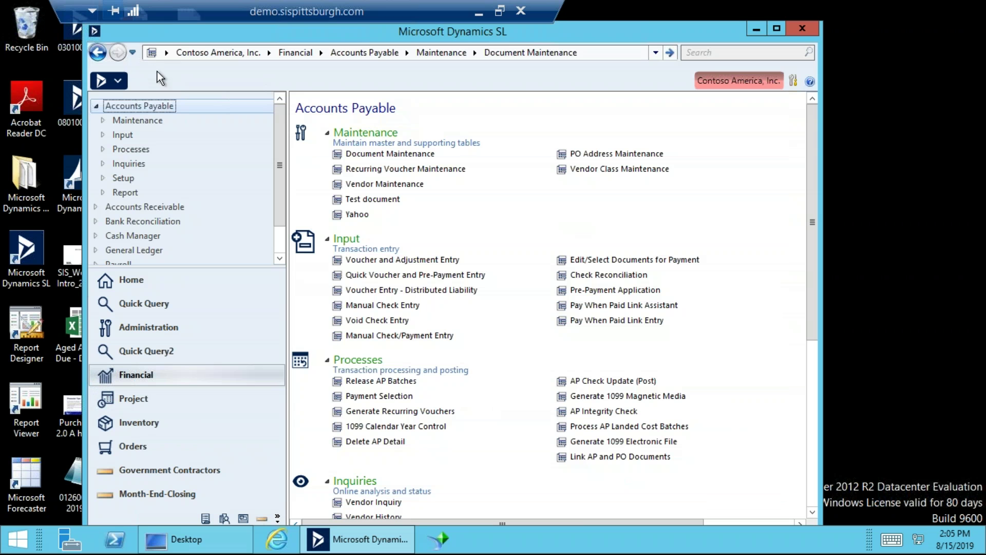
# Review the back-history list and the recent menu paths list, then close it.
pyautogui.click(132, 51)
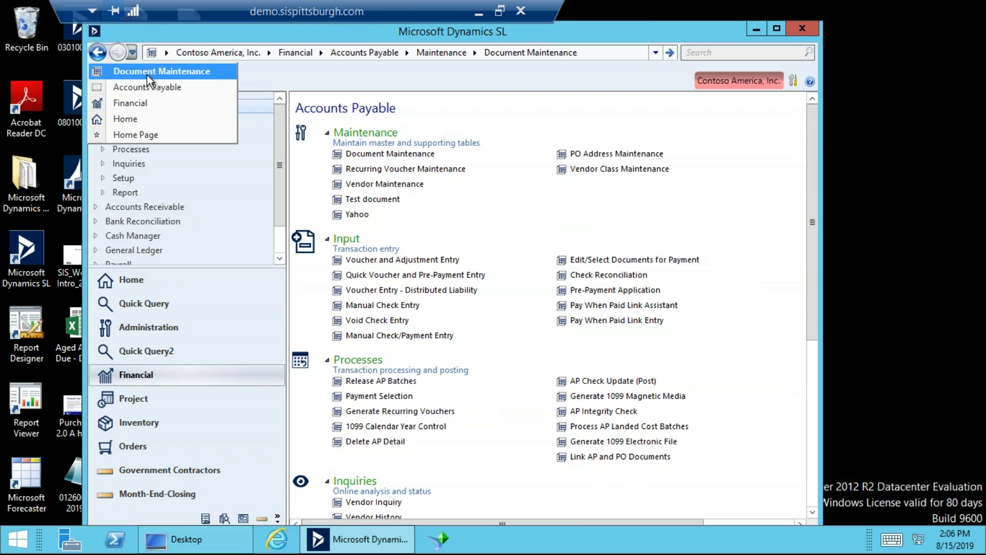
pyautogui.click(654, 53)
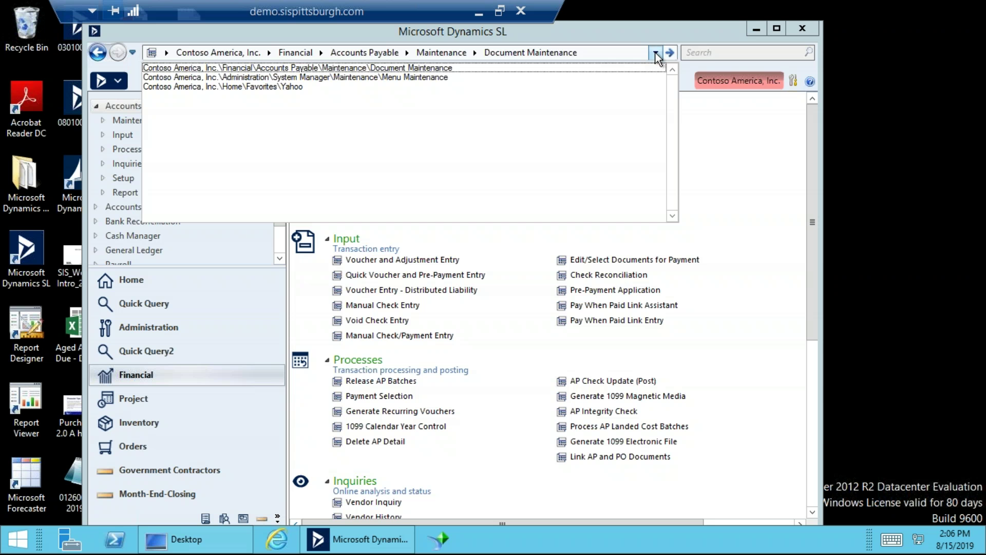
pyautogui.click(712, 54)
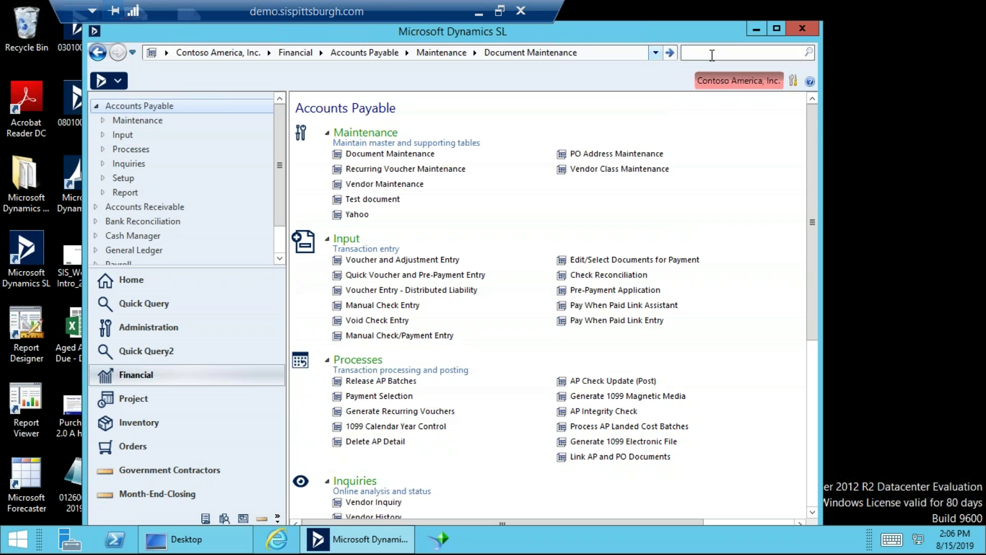
# Cycle through Quick Query, Home and Financial, ending on Home Favorites with Search active.
pyautogui.click(182, 306)
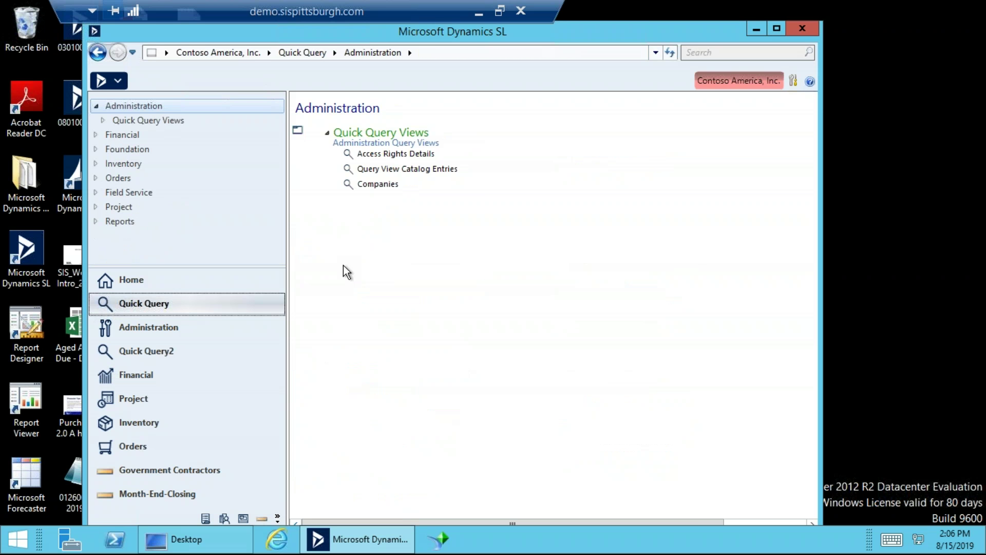
pyautogui.click(718, 52)
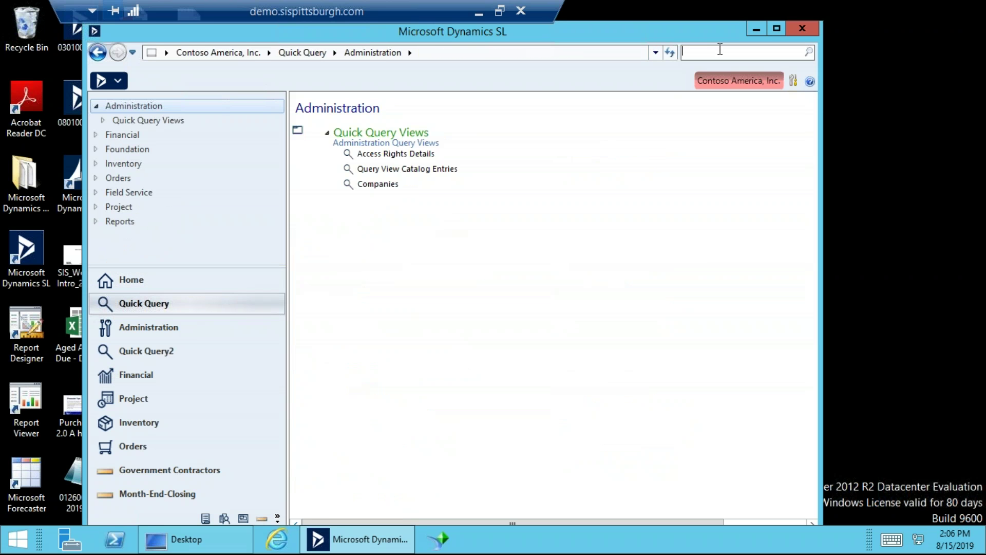
pyautogui.click(214, 284)
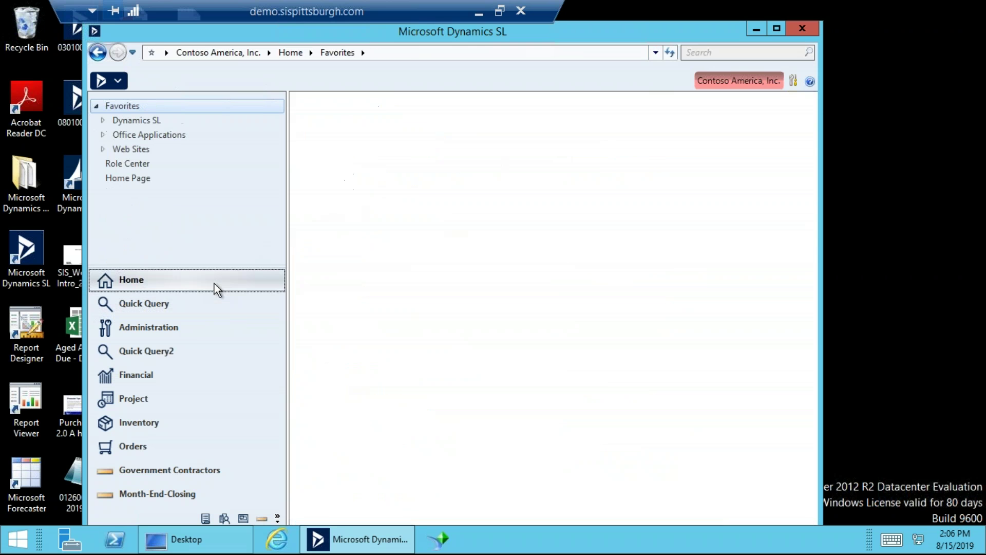
pyautogui.click(180, 378)
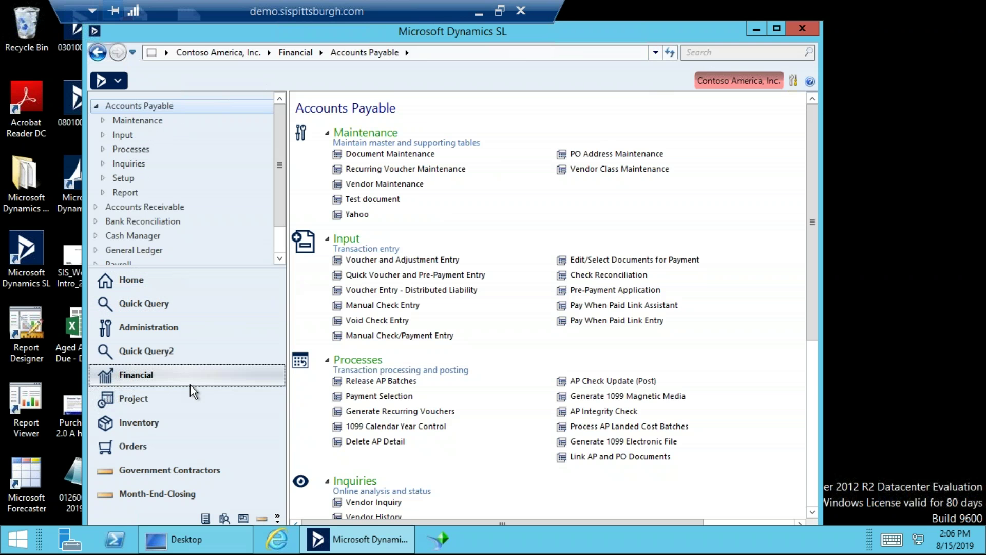
pyautogui.click(724, 53)
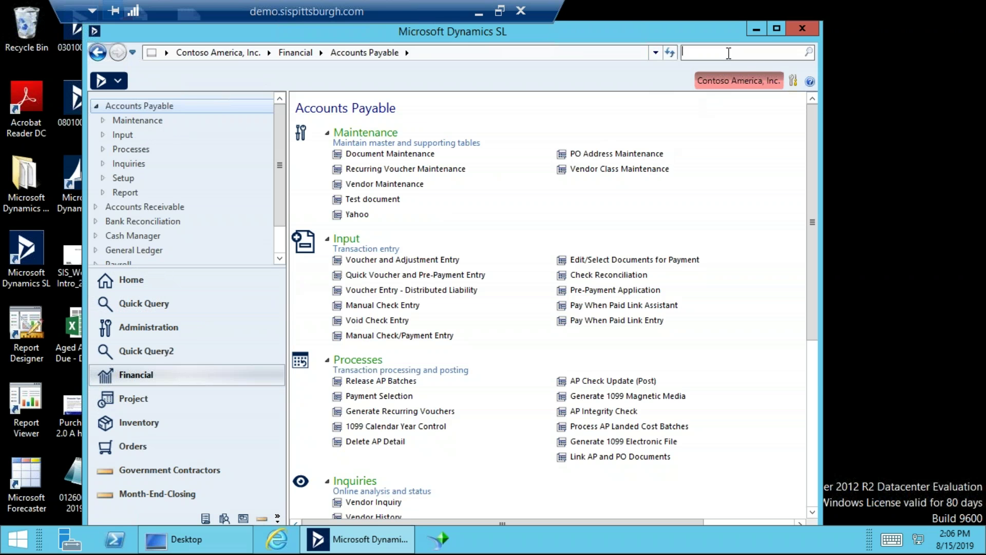
pyautogui.click(186, 286)
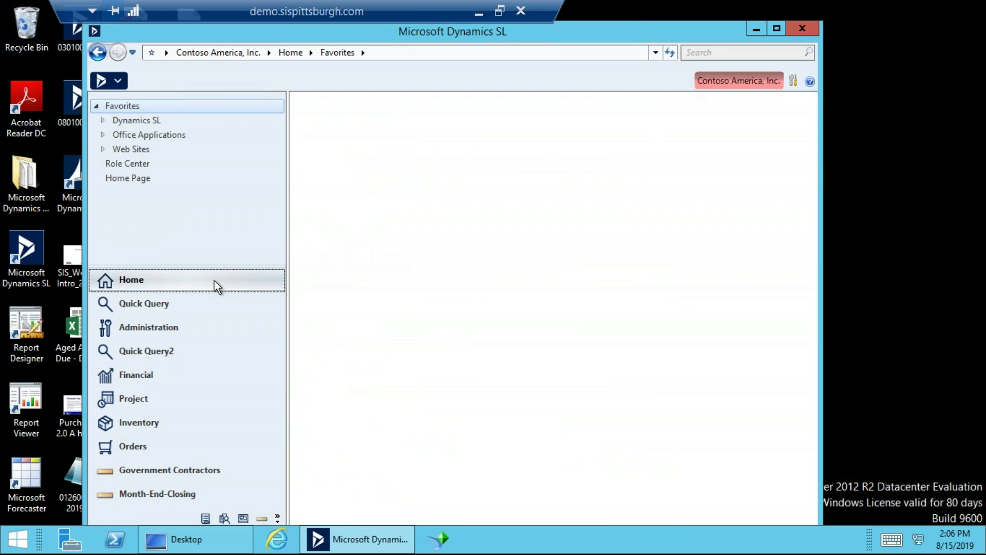
pyautogui.click(720, 51)
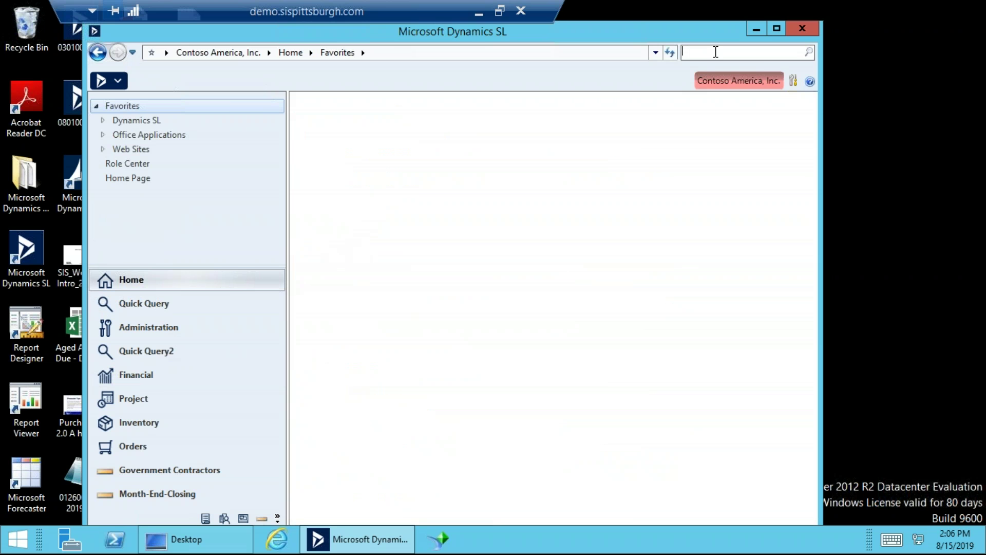
# Search menus for 'trans' then 'ap tran', pick AP Transactions Test, and list companies.
pyautogui.write('trans')
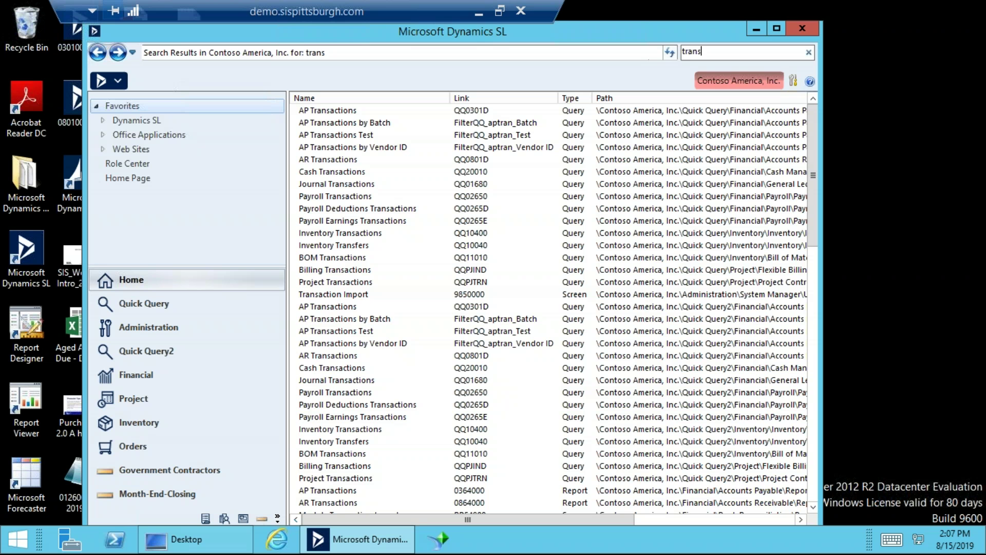
pyautogui.press('BackSpace')
pyautogui.press('BackSpace')
pyautogui.press('BackSpace')
pyautogui.press('BackSpace')
pyautogui.press('BackSpace')
pyautogui.write('ap tran')
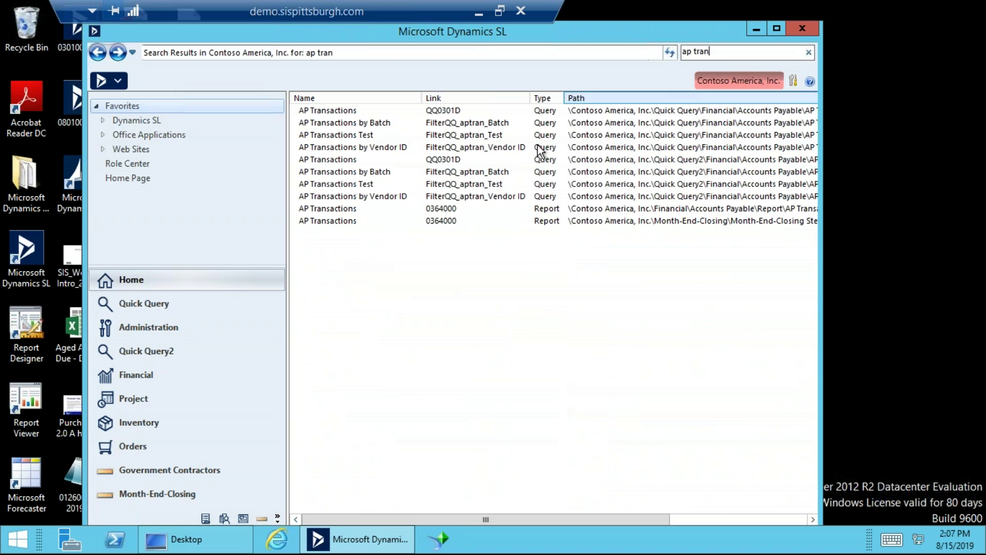
pyautogui.click(360, 184)
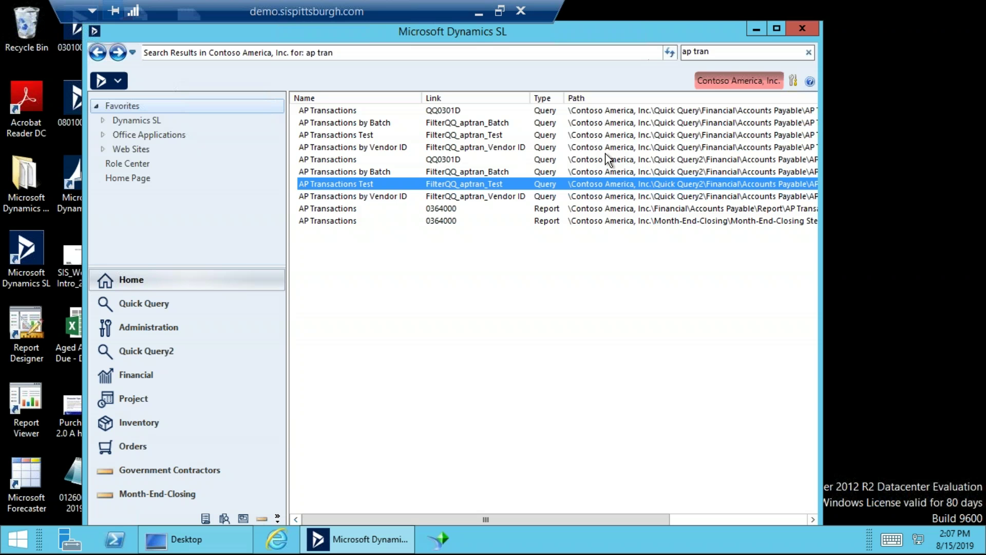
pyautogui.click(728, 85)
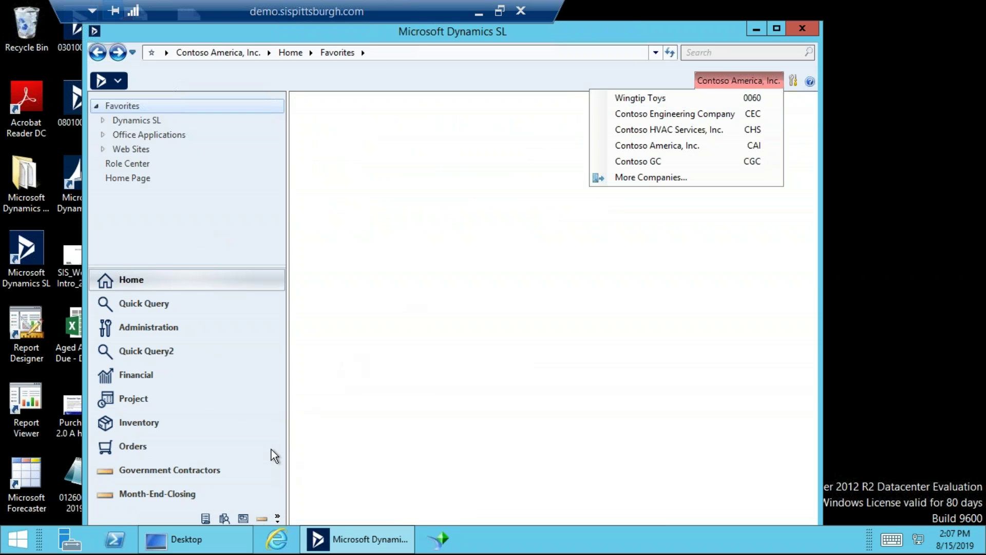
# Leave the company list unchanged and switch to Financial, showing Accounts Payable for Contoso America.
pyautogui.click(147, 371)
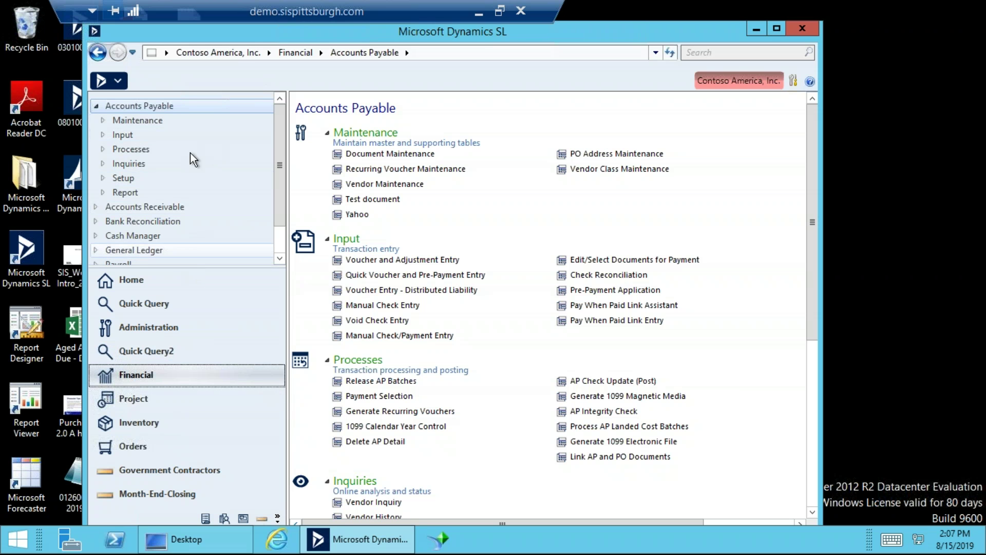
# Select Accounts Payable in the tree, scroll through its sections, and open the Tools menu.
pyautogui.click(178, 106)
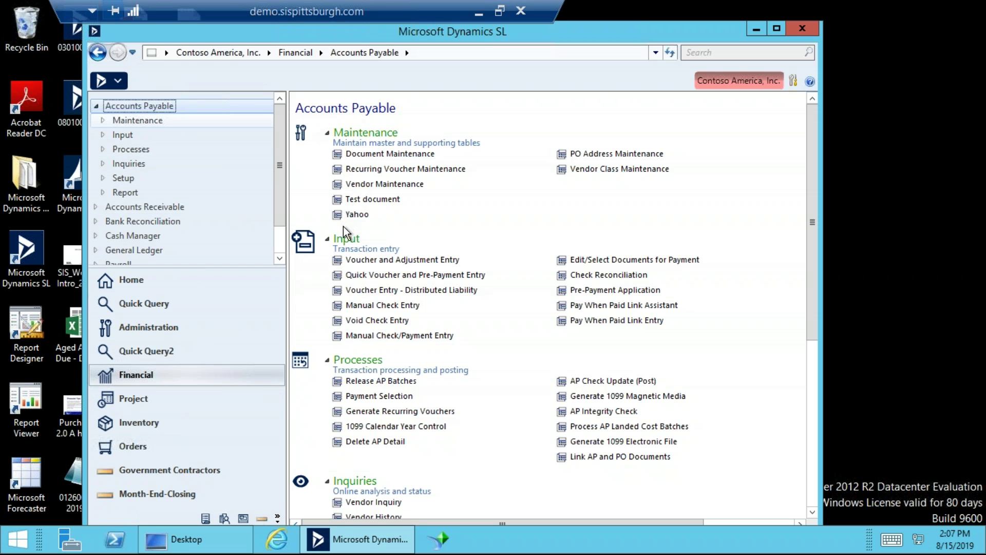
pyautogui.scroll(-5, 433, 368)
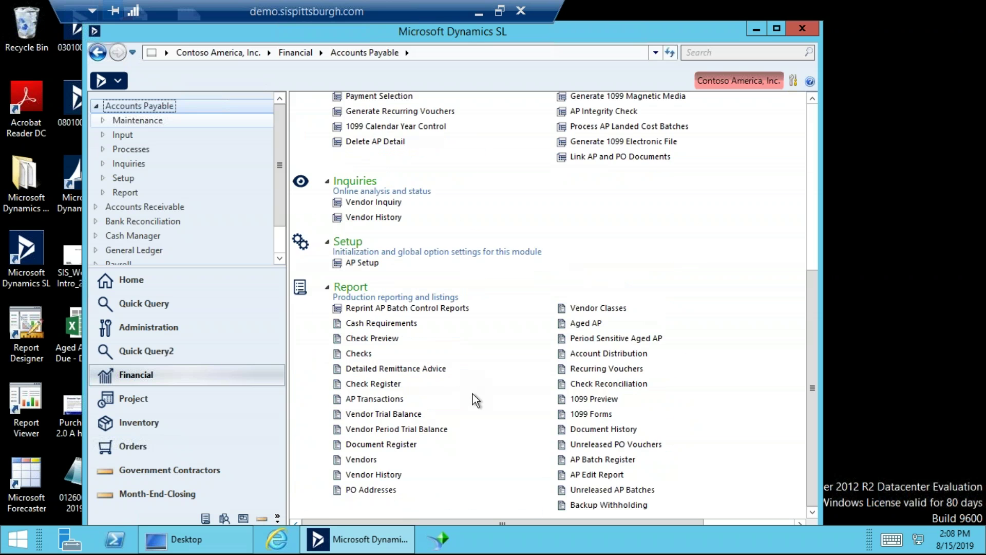
pyautogui.scroll(5, 473, 393)
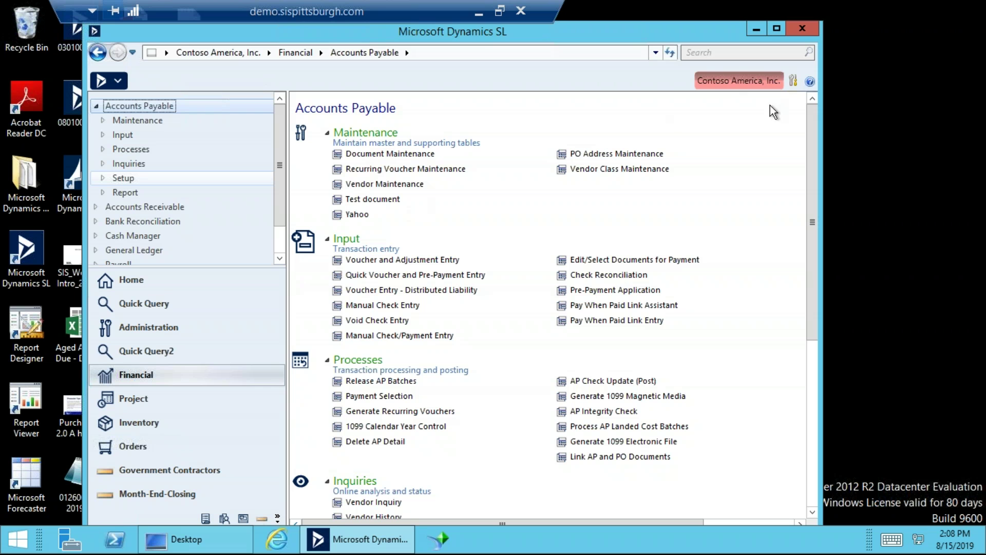
pyautogui.click(793, 81)
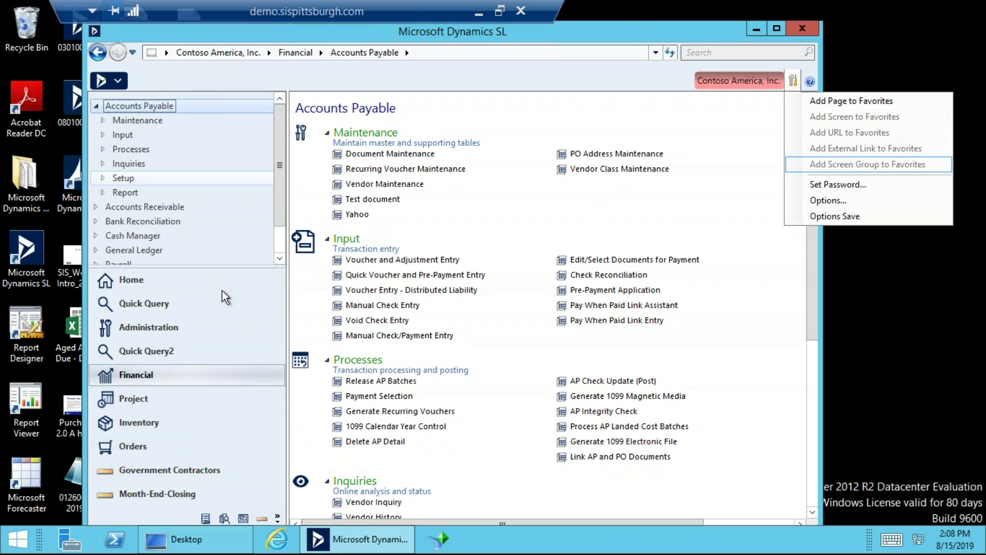
# From Home Favorites, start Add URL to Favorites, then bring up the Windows Start screen.
pyautogui.click(191, 287)
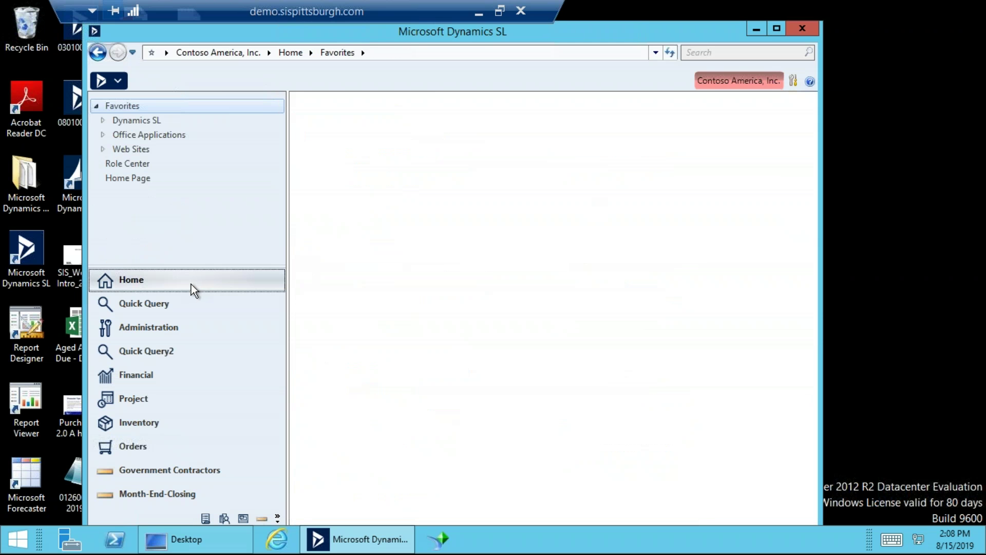
pyautogui.click(794, 81)
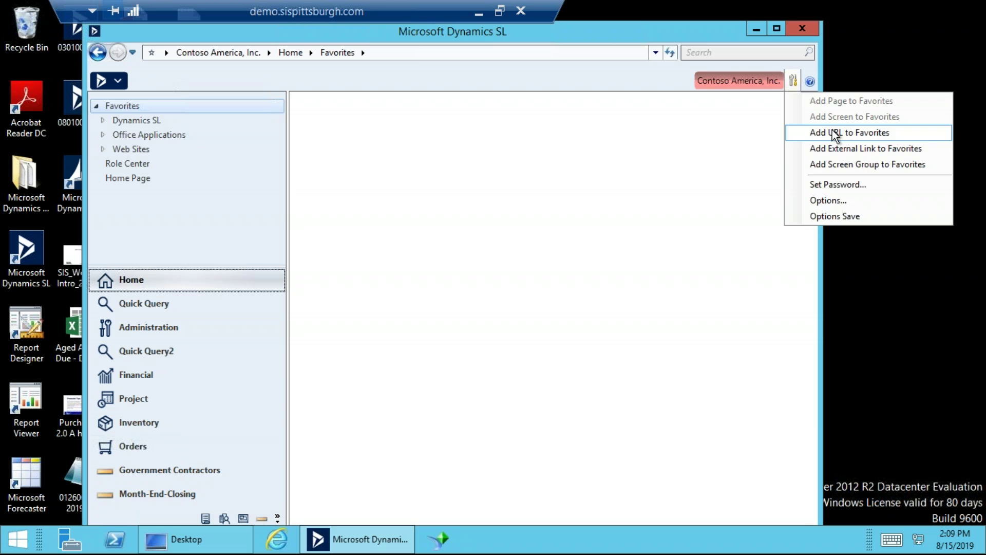
pyautogui.click(832, 133)
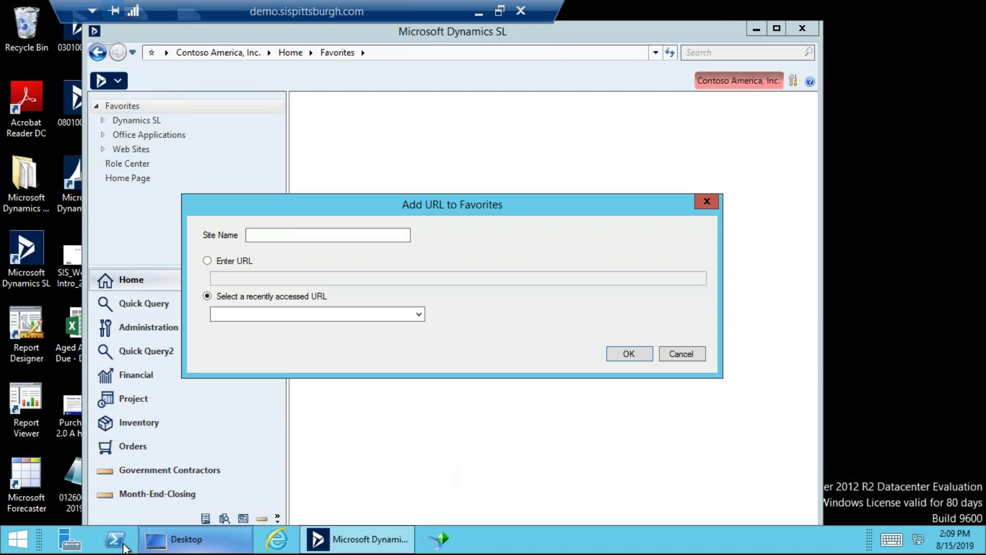
pyautogui.click(20, 537)
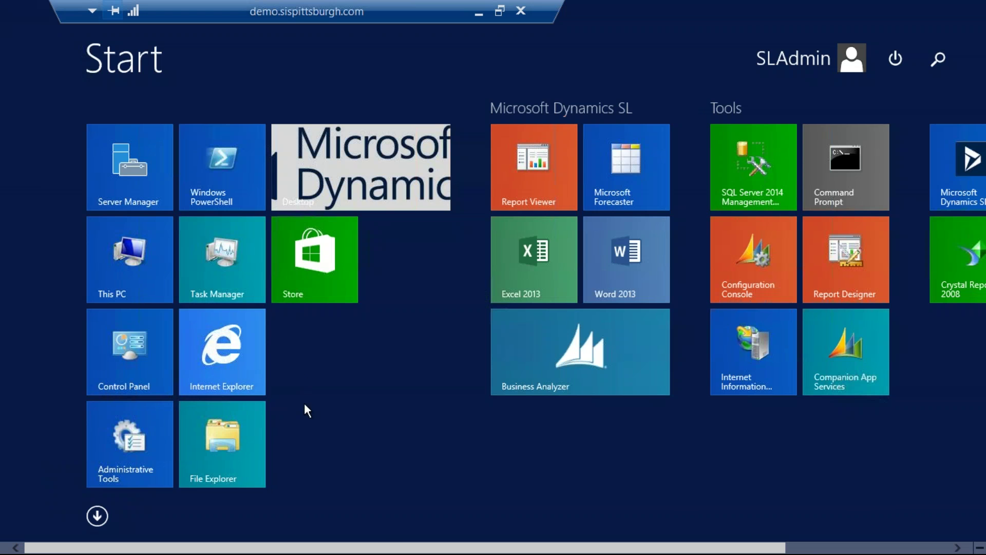
pyautogui.click(230, 361)
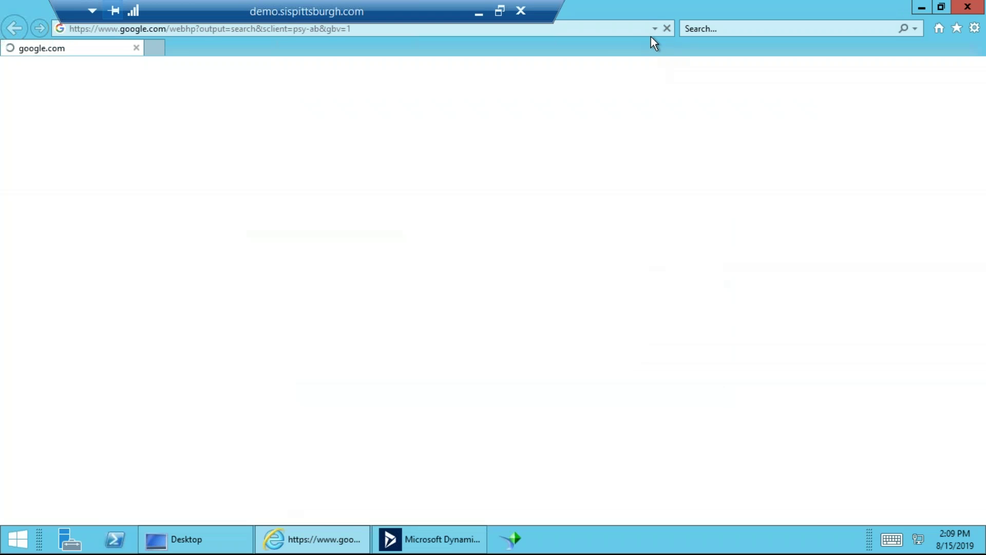
pyautogui.click(597, 29)
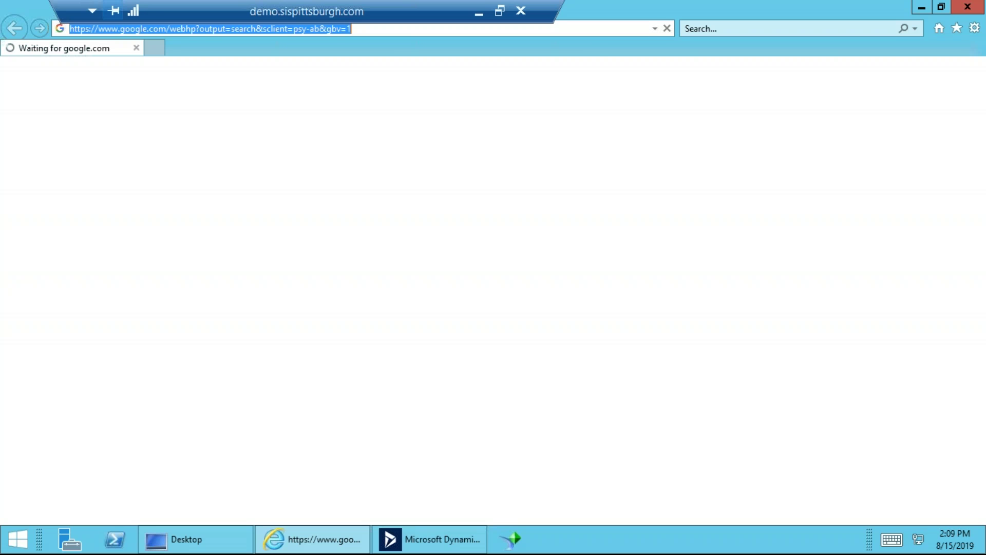
pyautogui.write('yahoo.com')
pyautogui.press('Return')
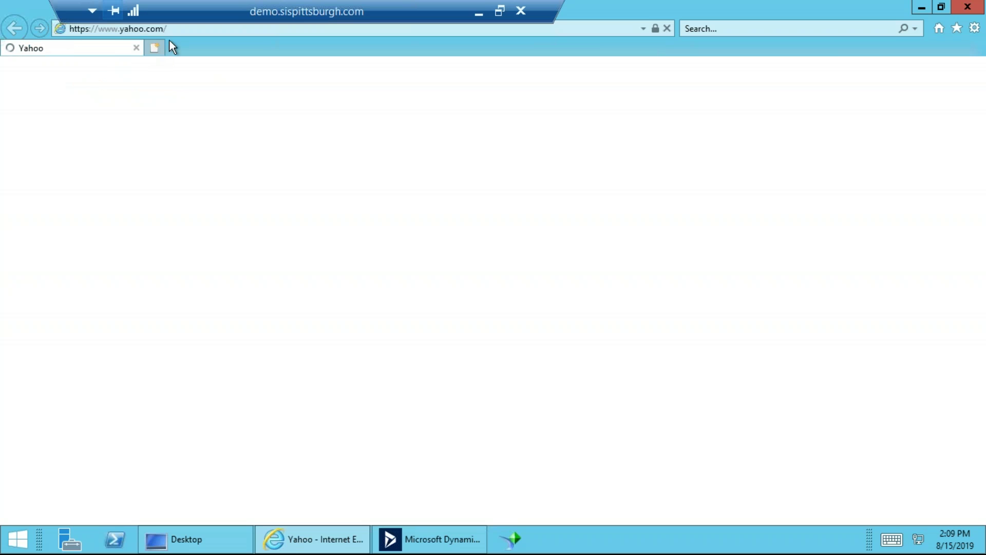
pyautogui.click(180, 29)
pyautogui.hotkey('ctrl', 'c')
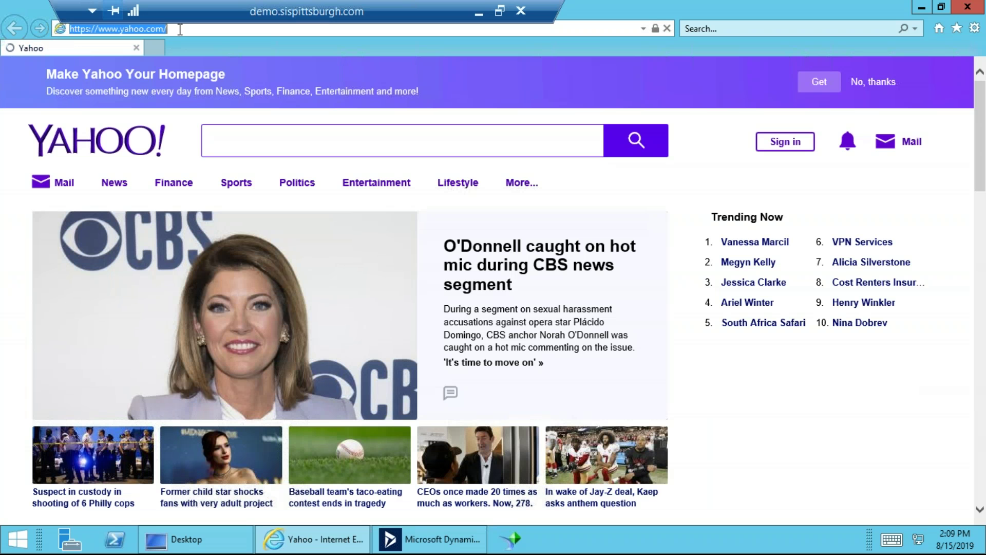
pyautogui.click(921, 7)
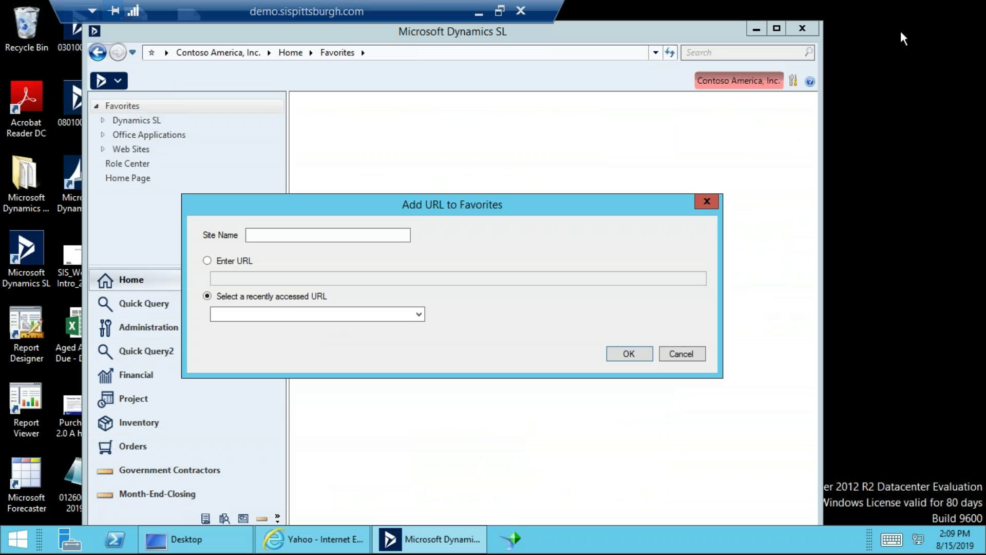
pyautogui.click(250, 261)
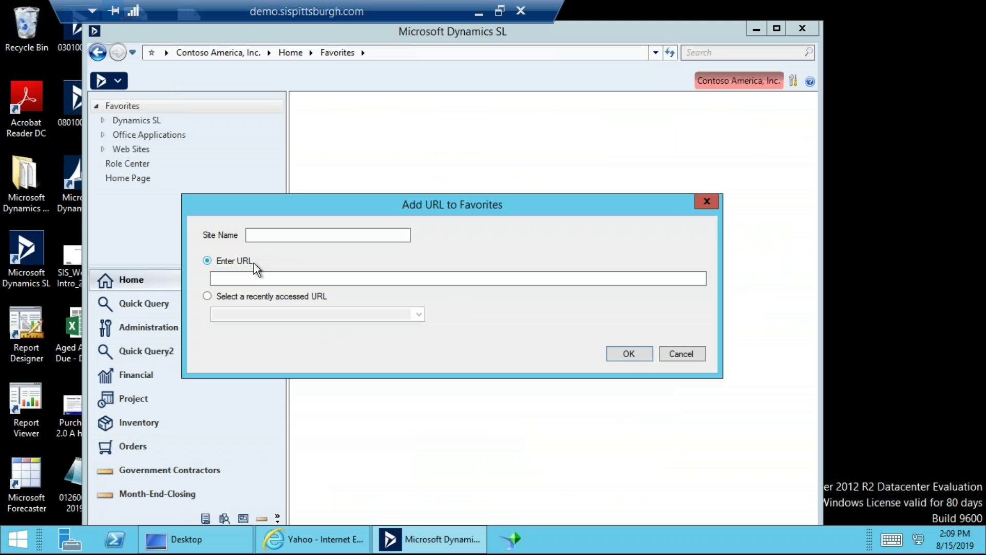
pyautogui.click(268, 279)
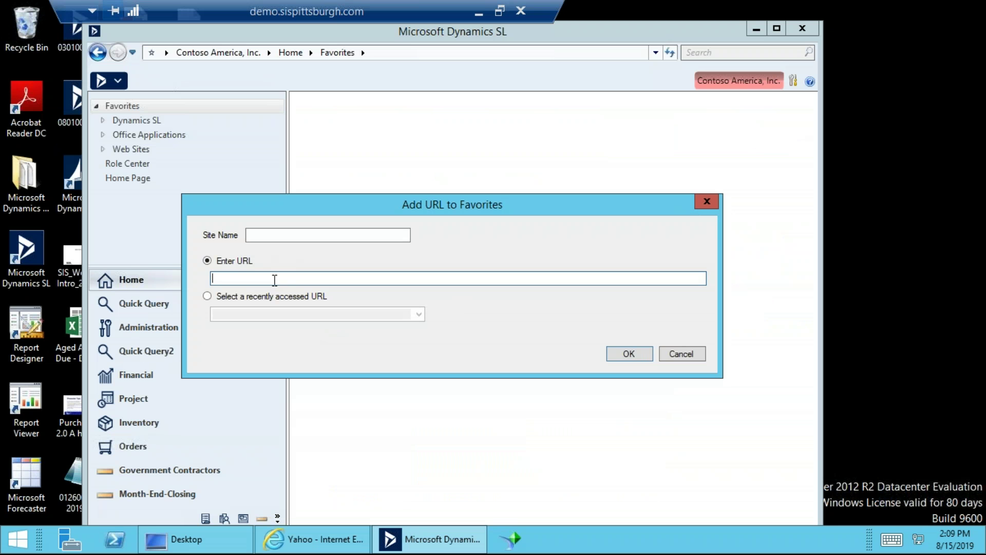
pyautogui.hotkey('ctrl', 'v')
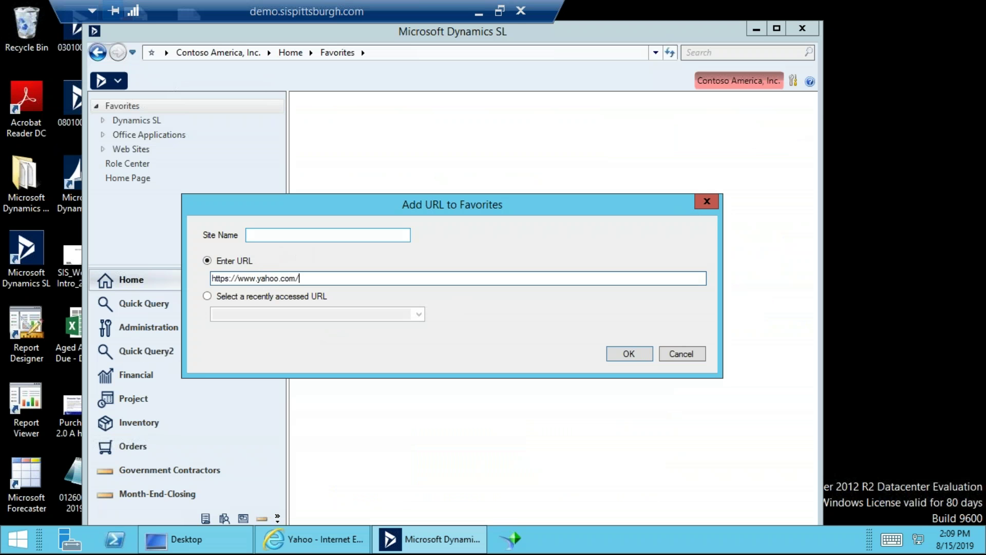
pyautogui.click(291, 236)
pyautogui.write('YAH=')
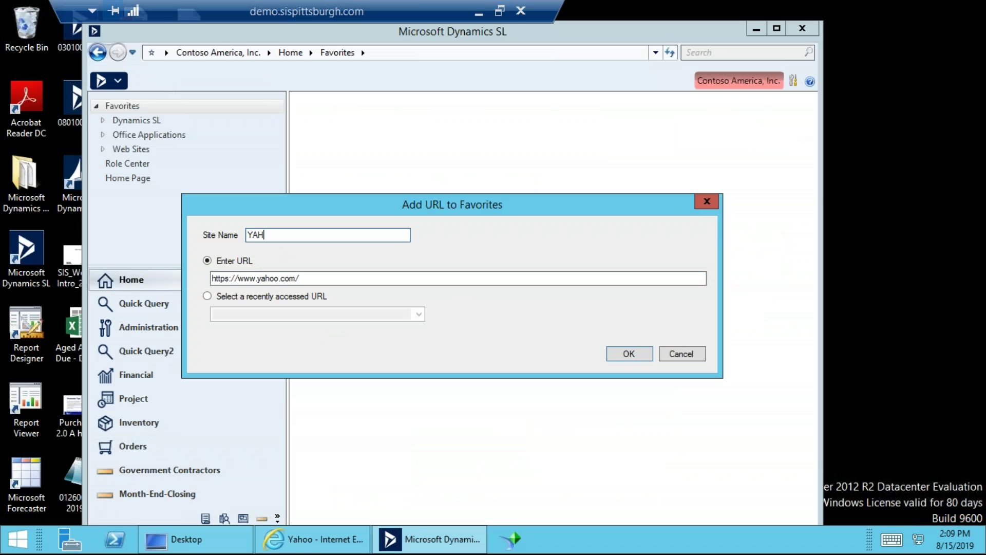
pyautogui.press('BackSpace')
pyautogui.press('BackSpace')
pyautogui.press('BackSpace')
pyautogui.write('ahoo')
pyautogui.click(631, 355)
# Open the new Yahoo favorite to test it, then close Internet Explorer and all tabs.
pyautogui.click(95, 107)
pyautogui.click(128, 164)
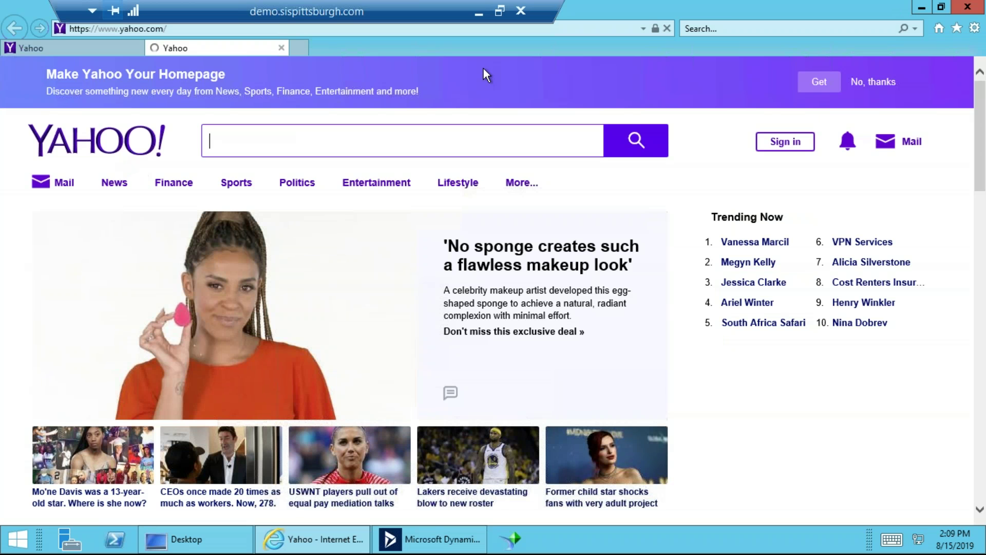
pyautogui.click(979, 11)
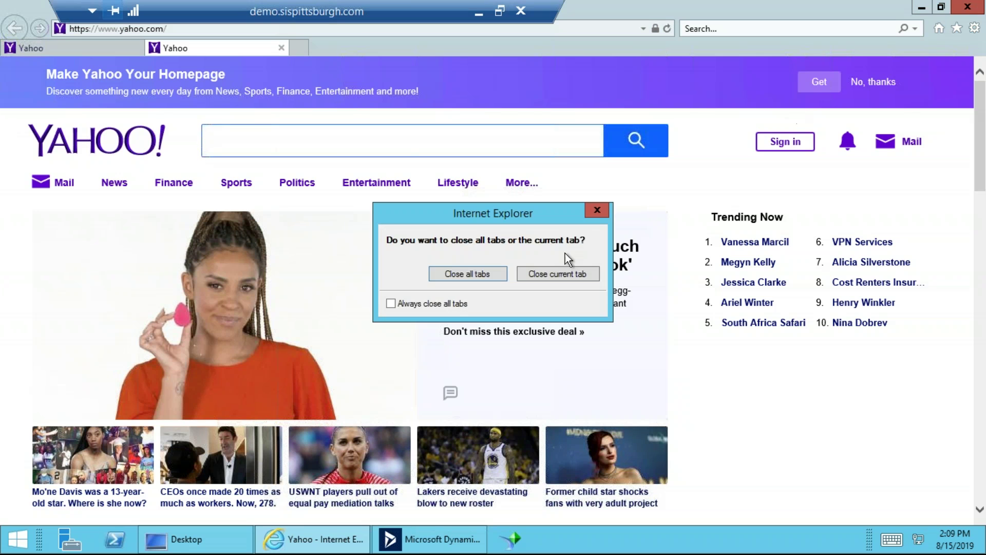
pyautogui.click(493, 270)
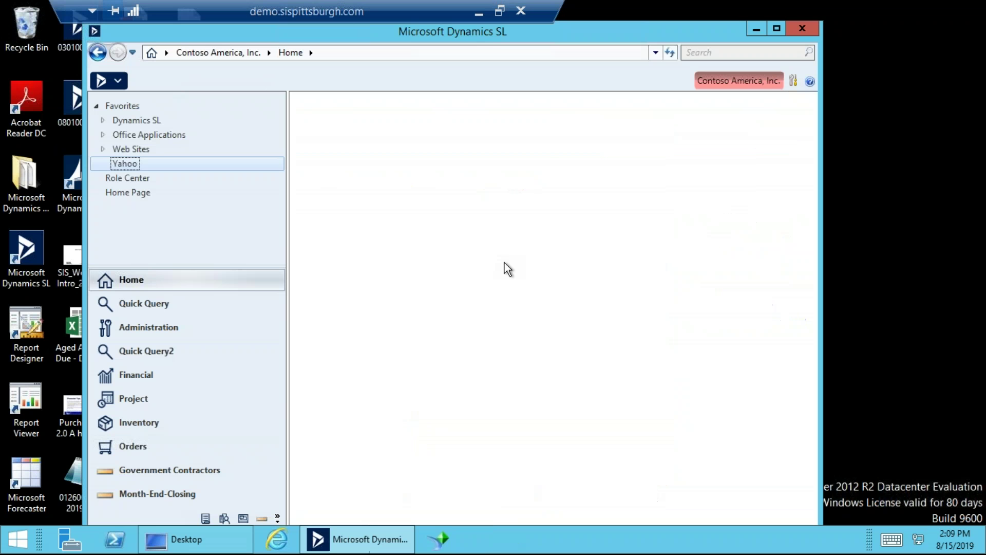
pyautogui.click(795, 81)
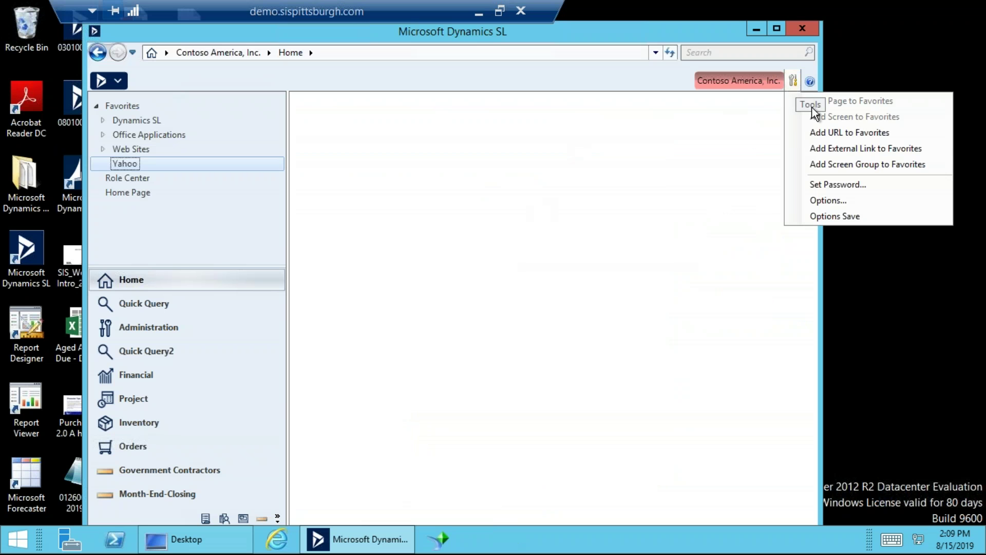
pyautogui.click(837, 152)
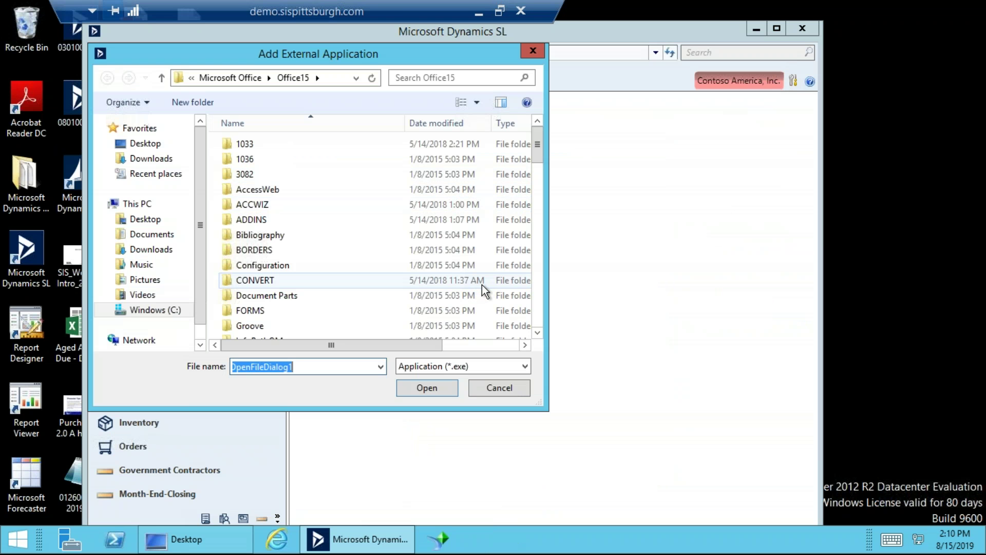
pyautogui.click(533, 52)
pyautogui.click(790, 82)
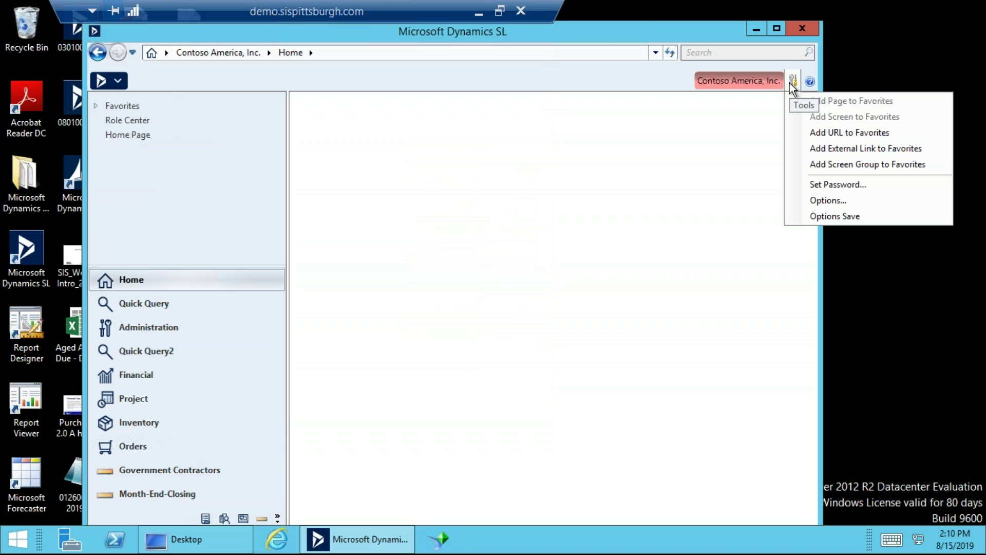
pyautogui.click(846, 201)
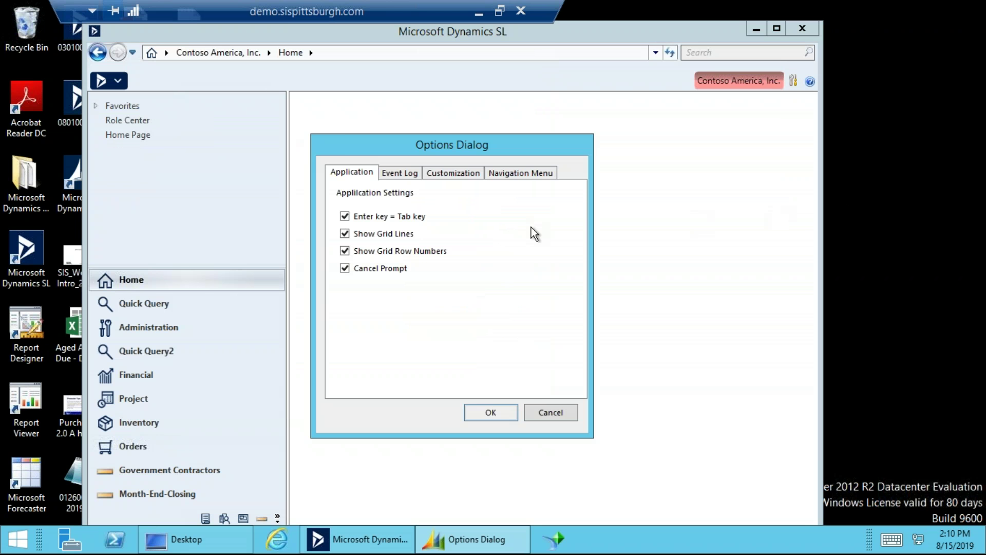
pyautogui.moveTo(475, 147); pyautogui.dragTo(514, 136)
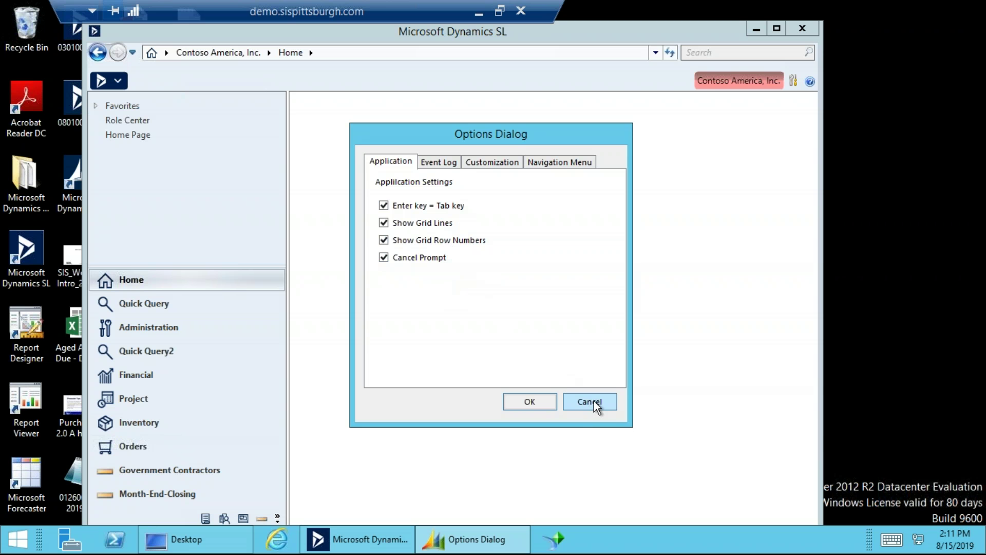
pyautogui.click(548, 403)
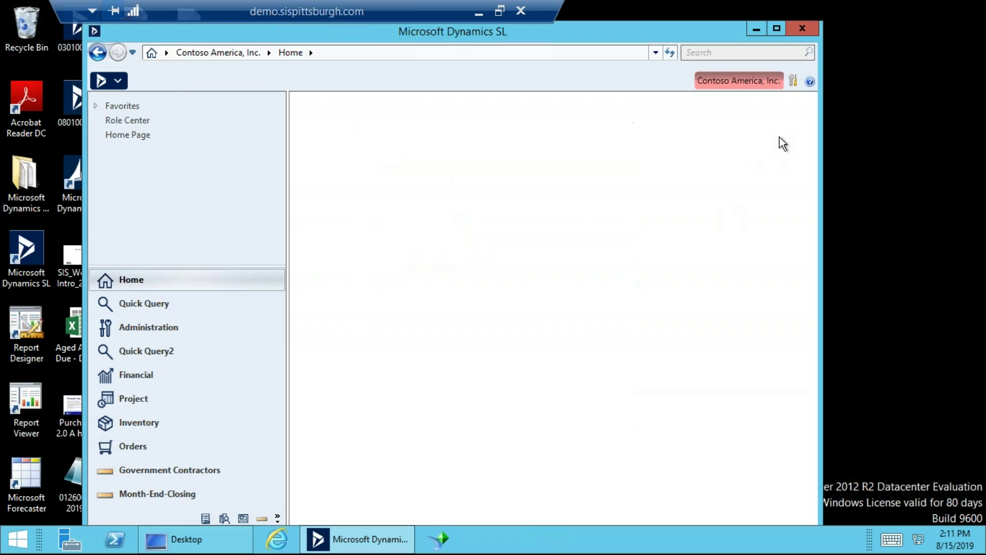
pyautogui.click(793, 81)
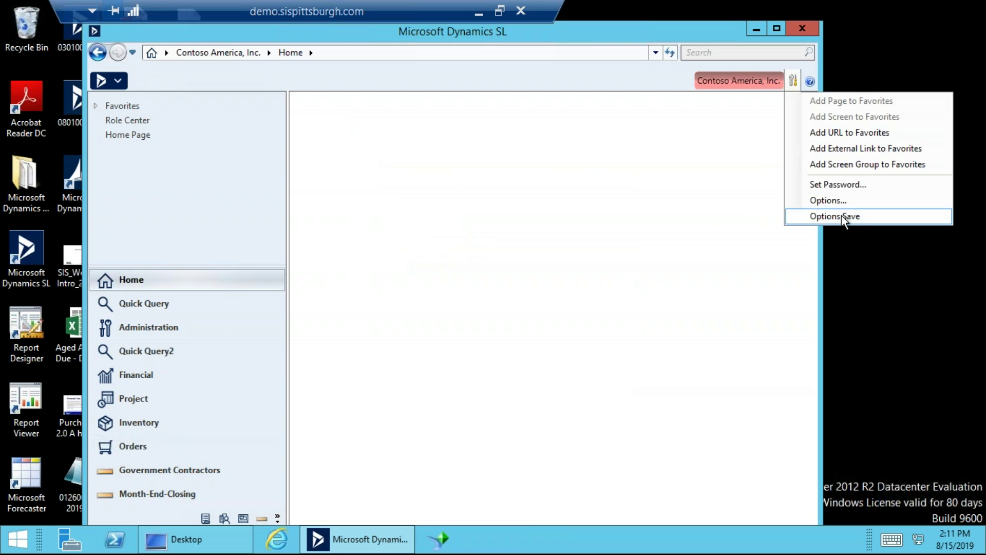
pyautogui.click(840, 201)
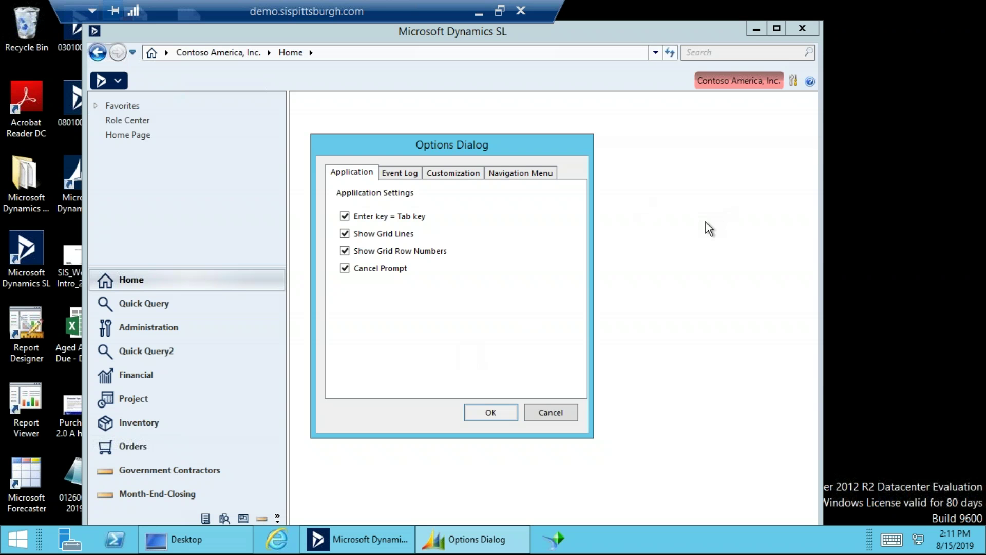
pyautogui.click(531, 177)
pyautogui.moveTo(521, 152); pyautogui.dragTo(516, 118)
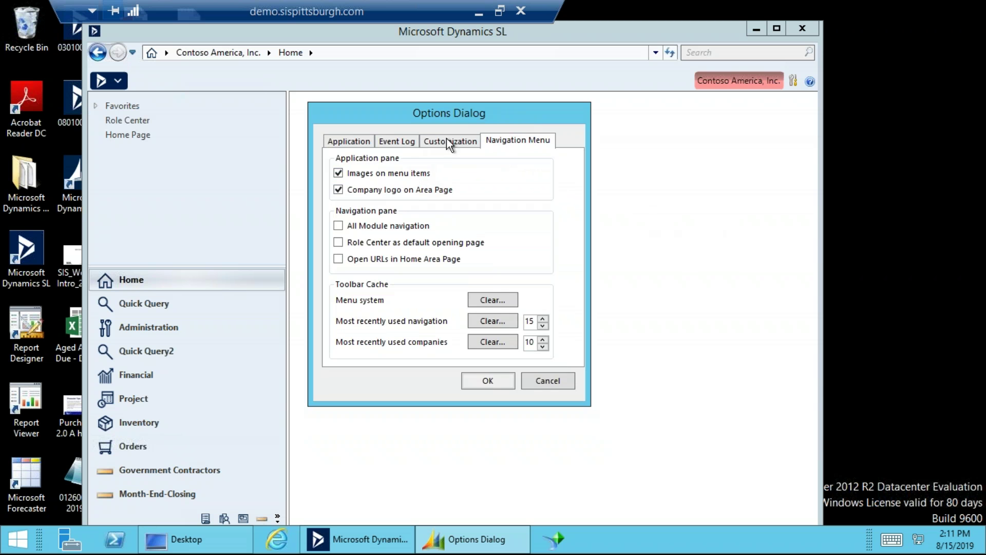
pyautogui.moveTo(460, 115); pyautogui.dragTo(620, 180)
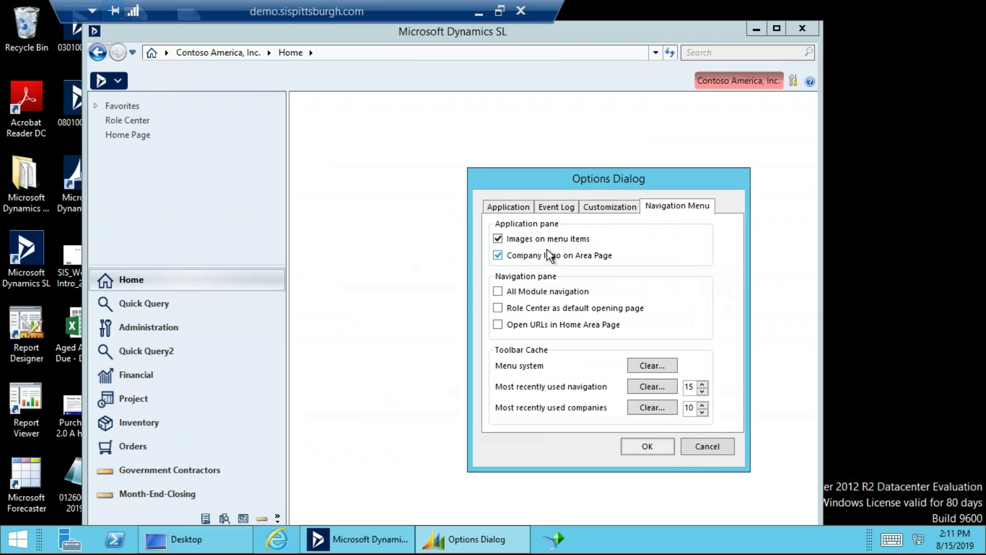
pyautogui.click(648, 445)
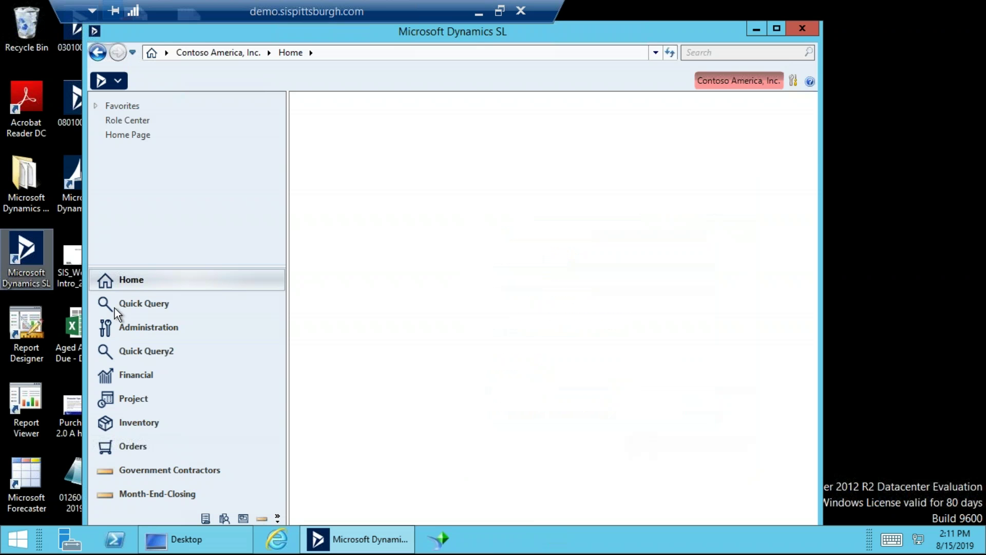
# Show the Financial Accounts Payable page and scroll through its tasks.
pyautogui.click(168, 375)
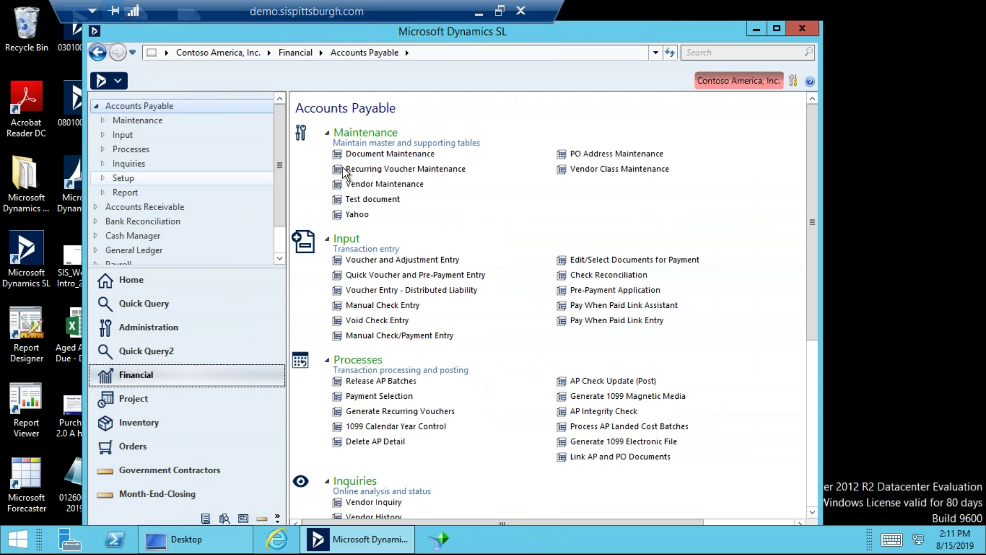
pyautogui.scroll(-6, 450, 397)
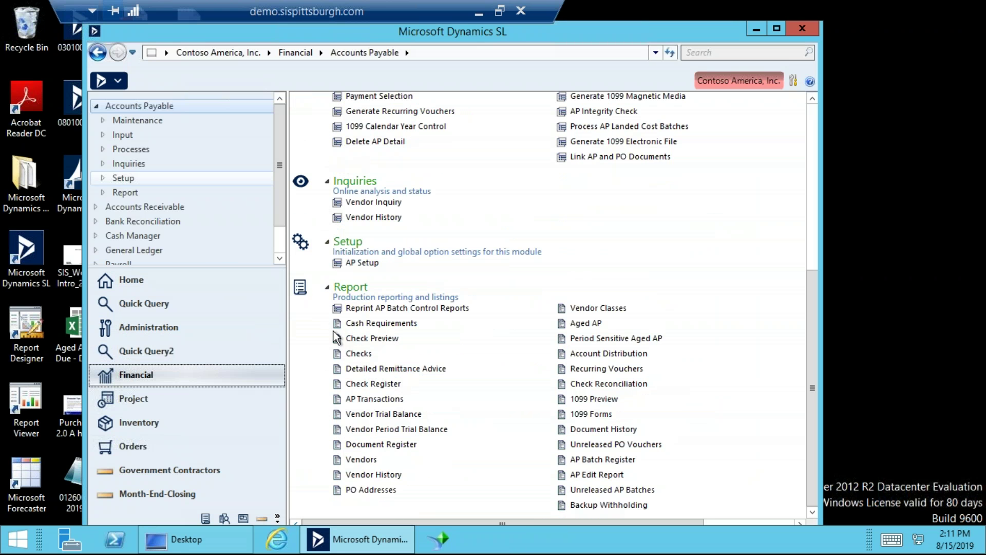
pyautogui.scroll(5, 396, 279)
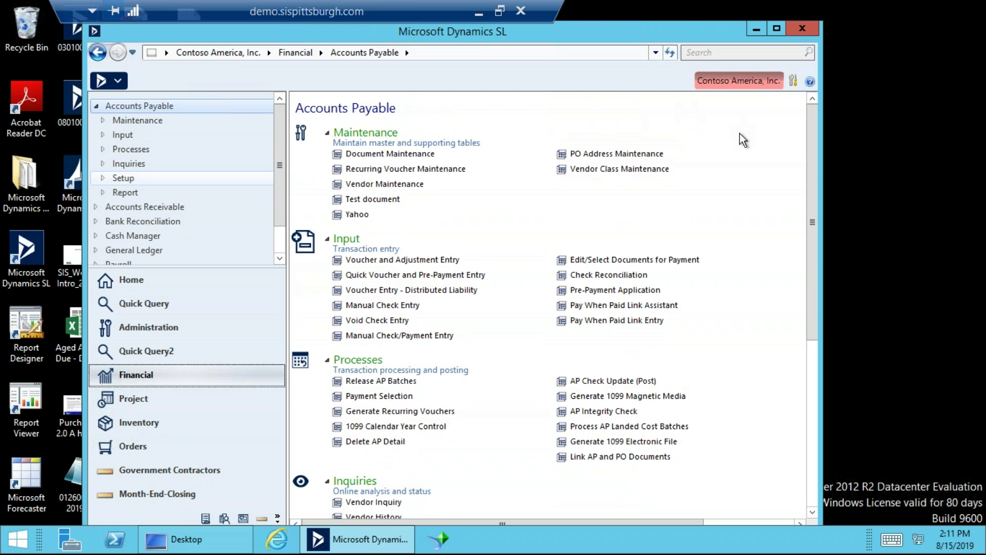
# Uncheck 'Images on menu items' in the Navigation Menu options and confirm with OK.
pyautogui.click(793, 81)
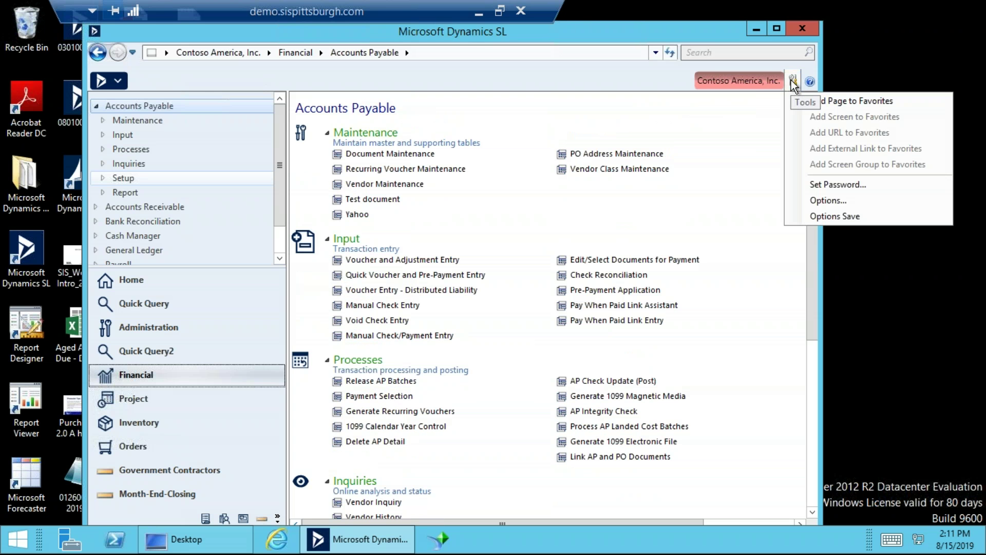
pyautogui.click(835, 200)
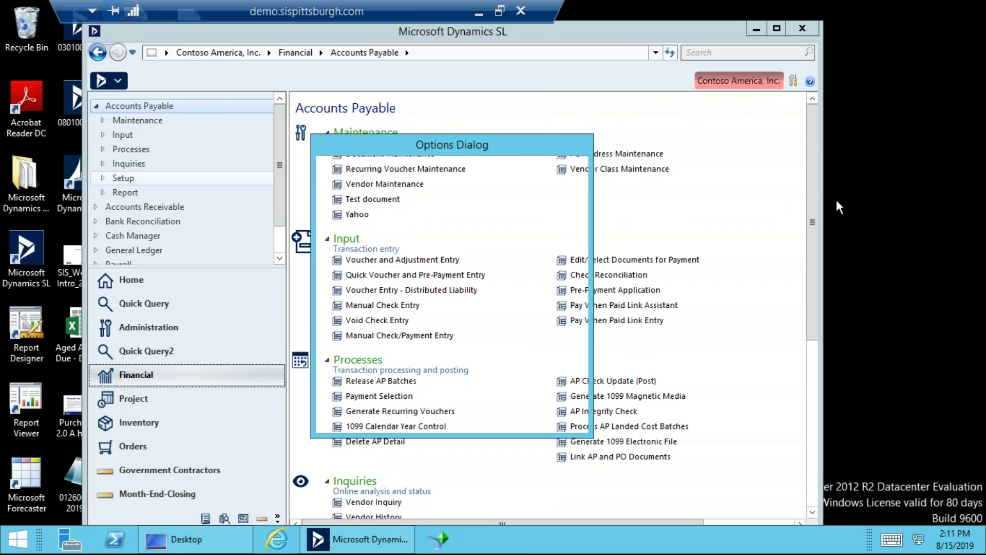
pyautogui.click(383, 208)
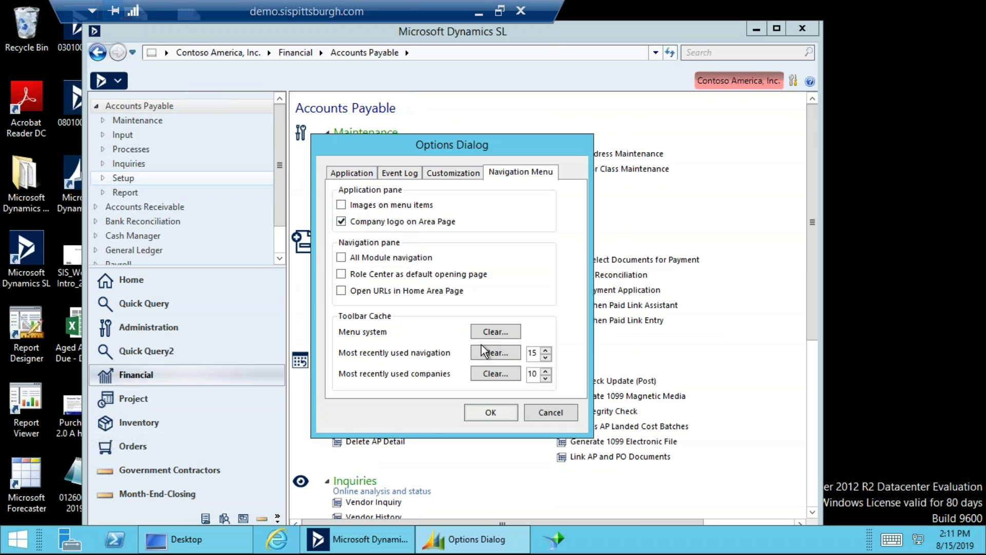
pyautogui.click(487, 412)
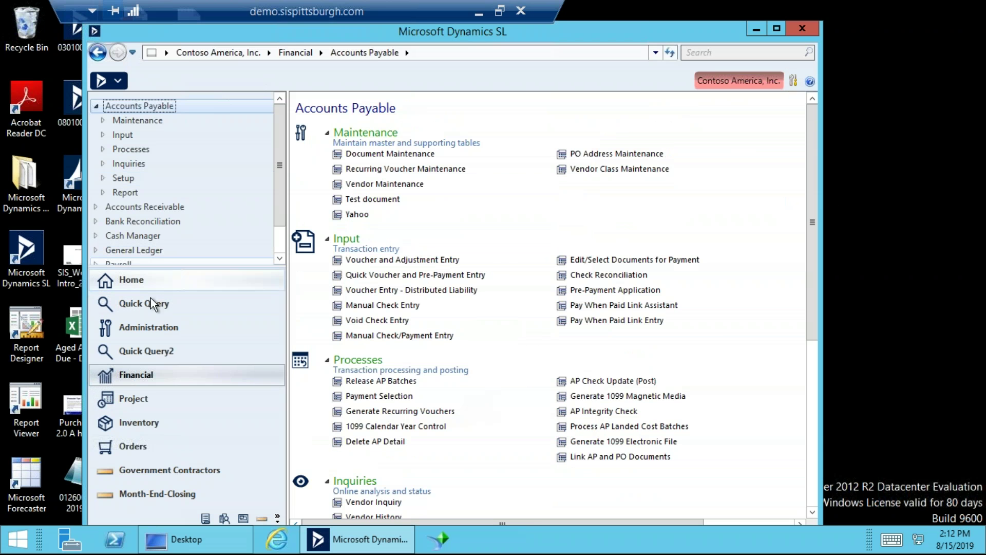
# Switch to General Ledger and turn 'Images on menu items' back on in Options.
pyautogui.click(137, 249)
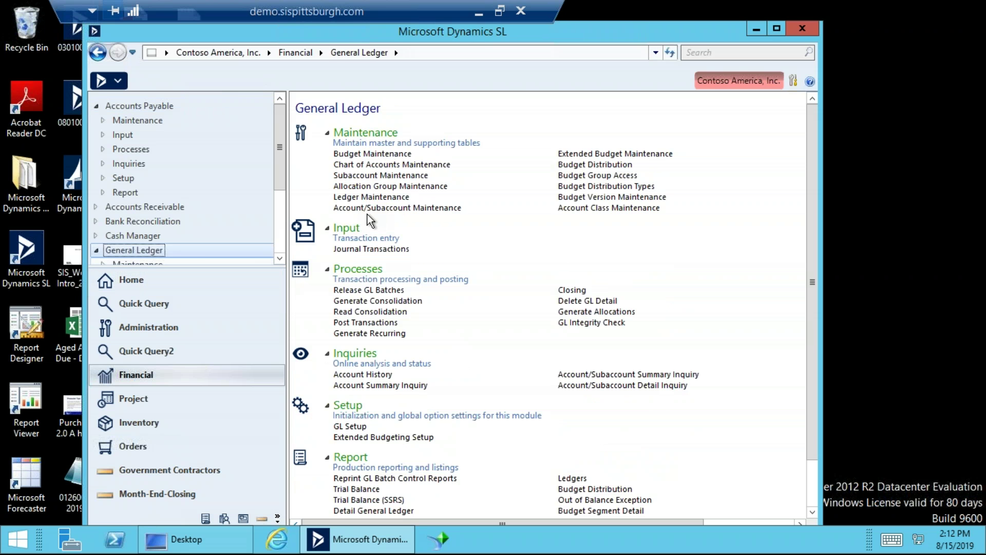
pyautogui.click(797, 83)
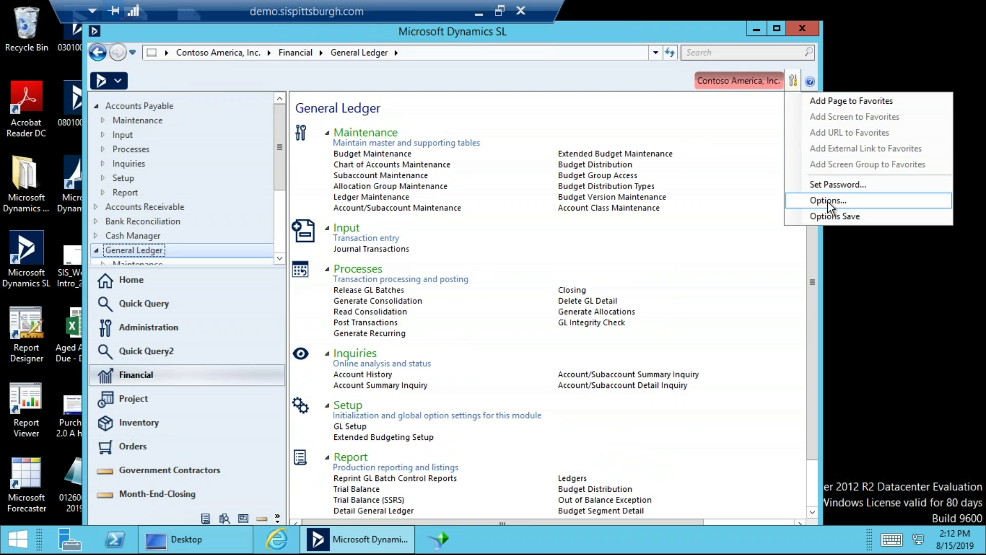
pyautogui.click(828, 201)
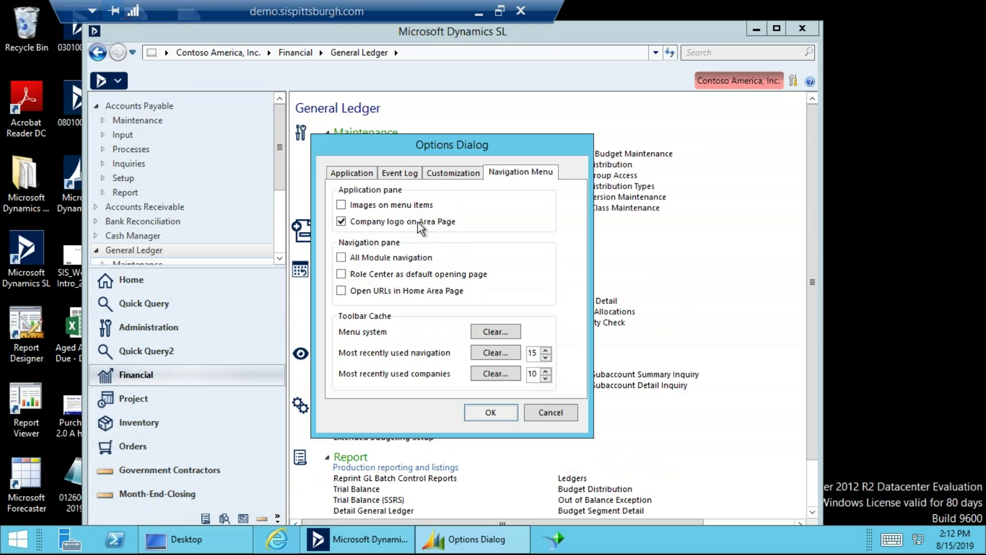
pyautogui.click(412, 205)
pyautogui.click(503, 410)
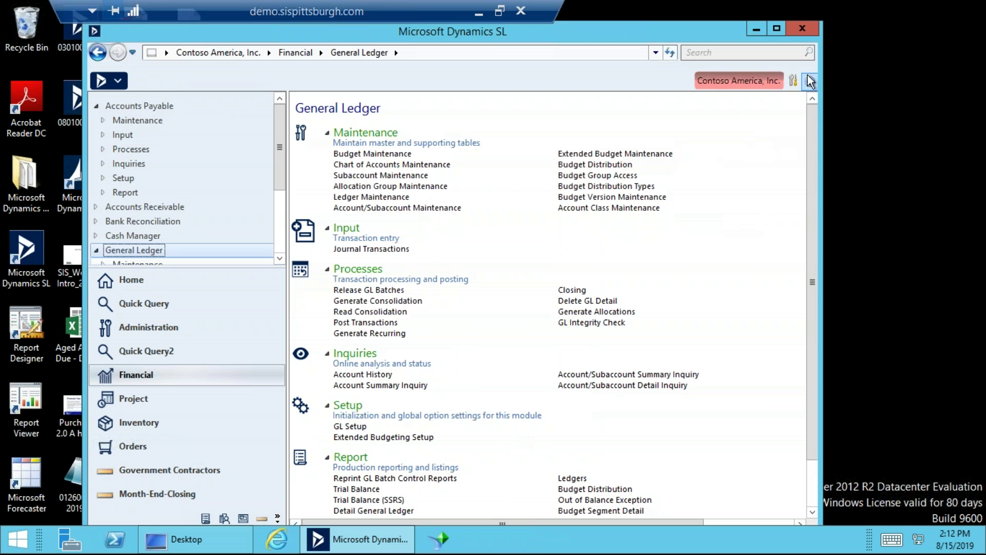
# Reopen Options, then switch to the Administration System Manager page.
pyautogui.click(794, 81)
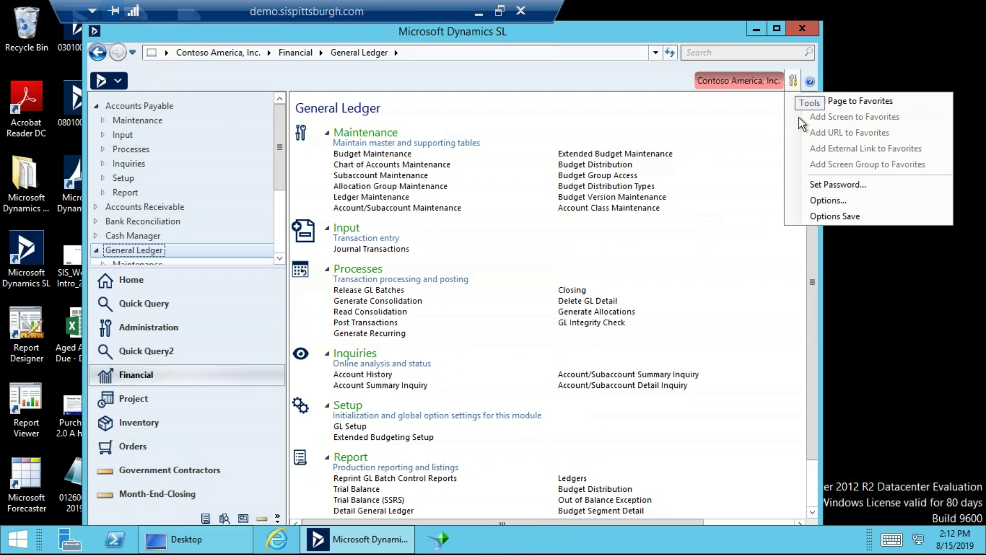
pyautogui.click(831, 200)
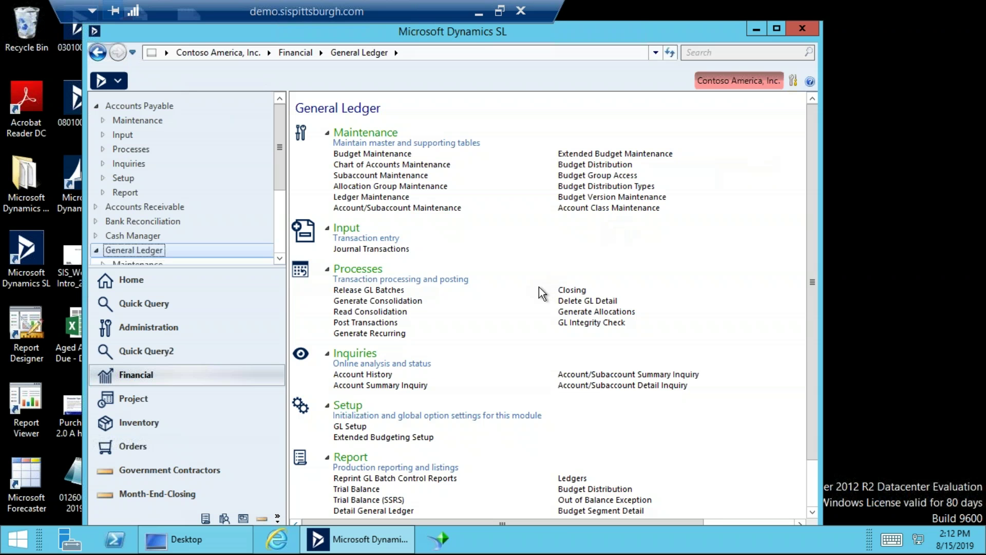
pyautogui.click(185, 326)
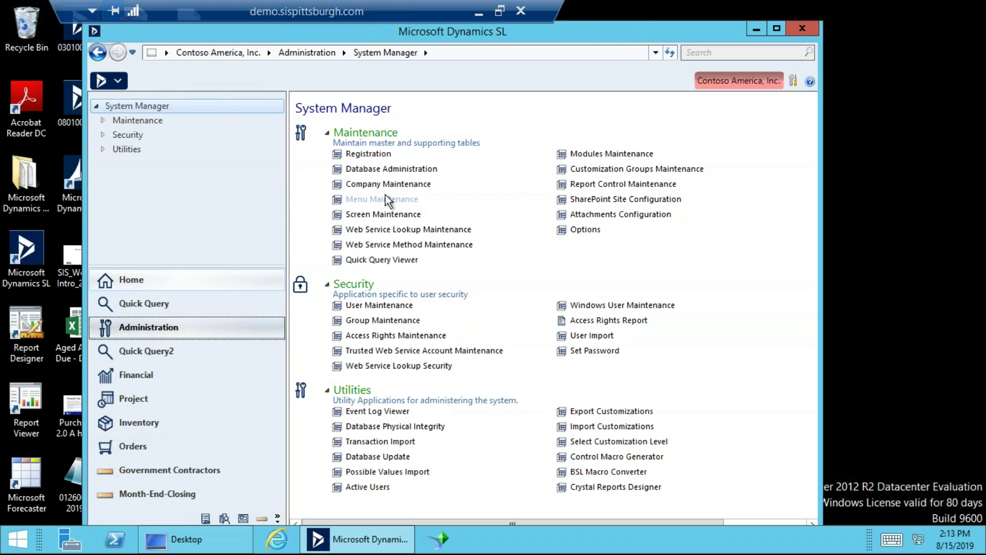
# Open User Maintenance (95.260.00) from Security on the System Manager page.
pyautogui.click(398, 306)
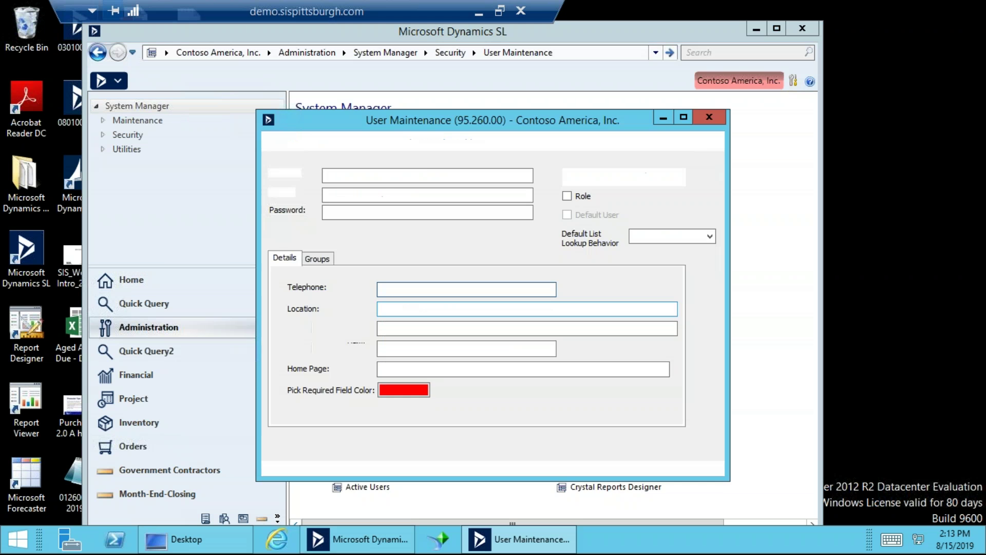
# Load the APPSERVER user and review its ADMINISTRATORS and EVERYONE group memberships.
pyautogui.doubleClick(422, 179)
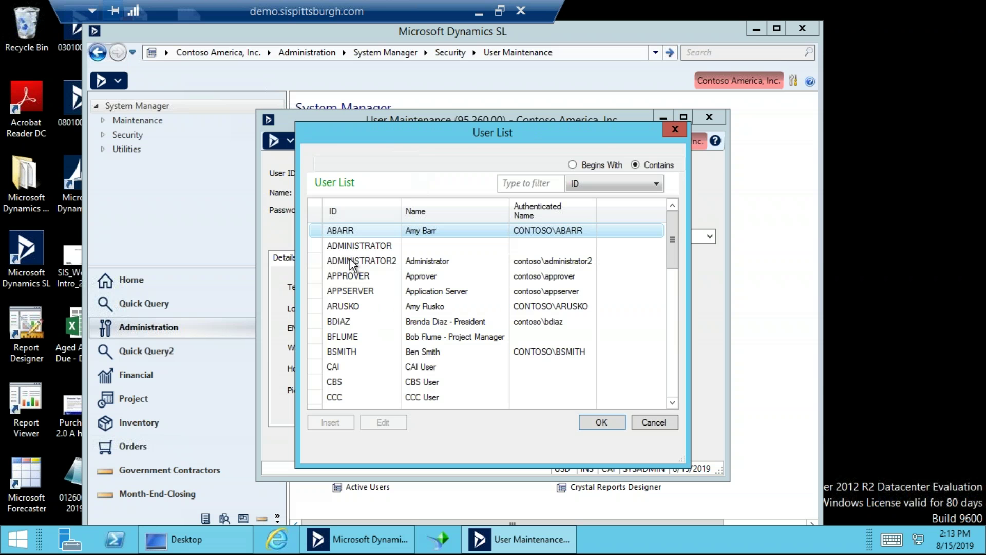
pyautogui.doubleClick(360, 292)
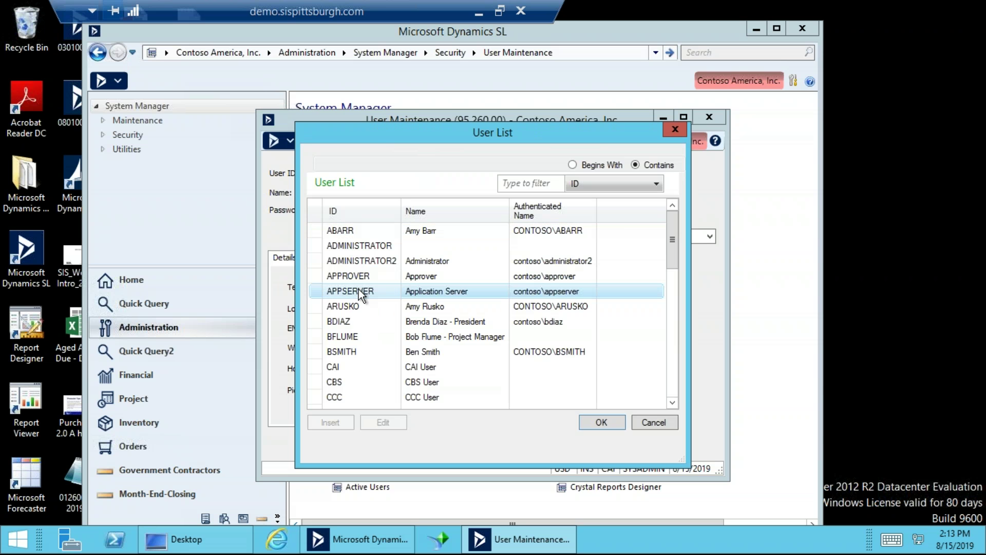
pyautogui.click(326, 262)
pyautogui.click(389, 343)
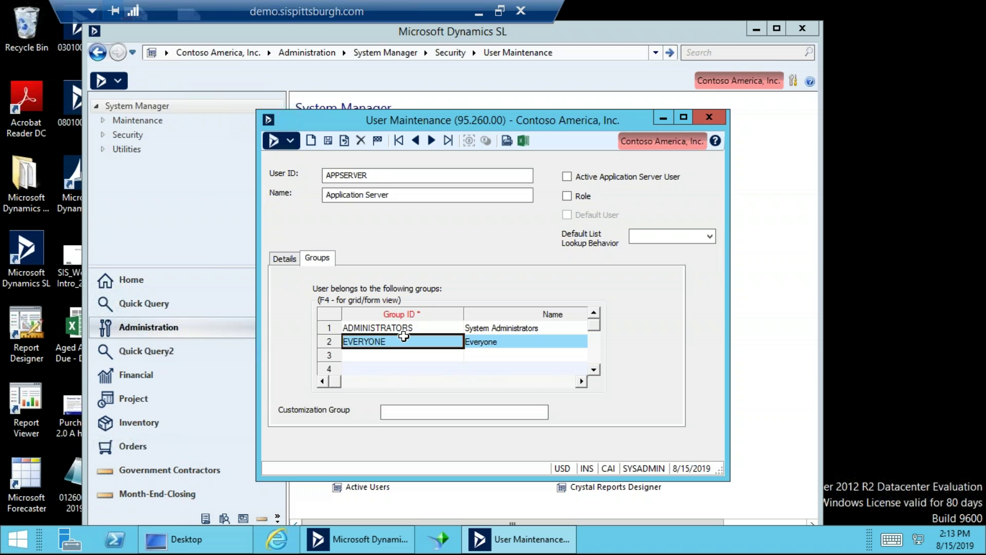
pyautogui.click(417, 329)
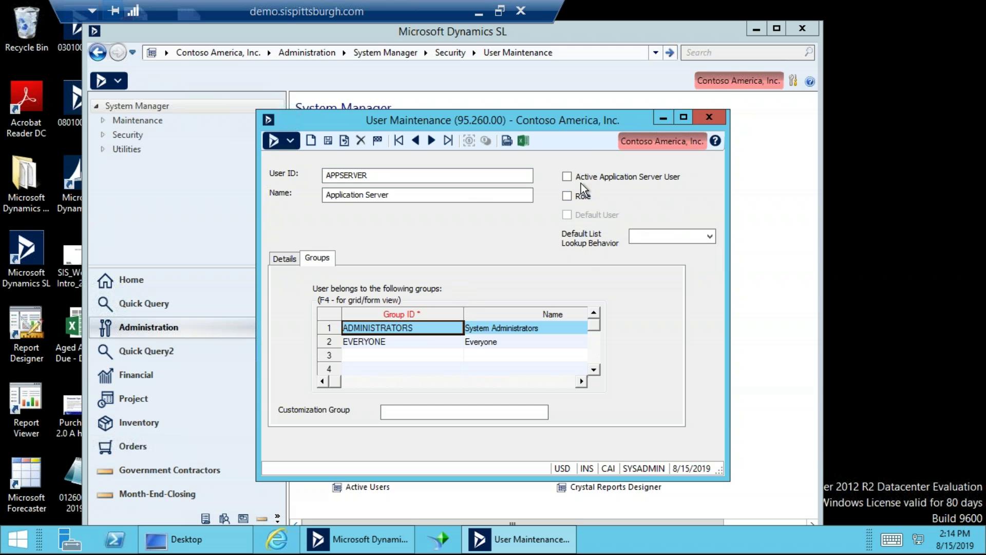
pyautogui.moveTo(585, 110); pyautogui.dragTo(586, 65)
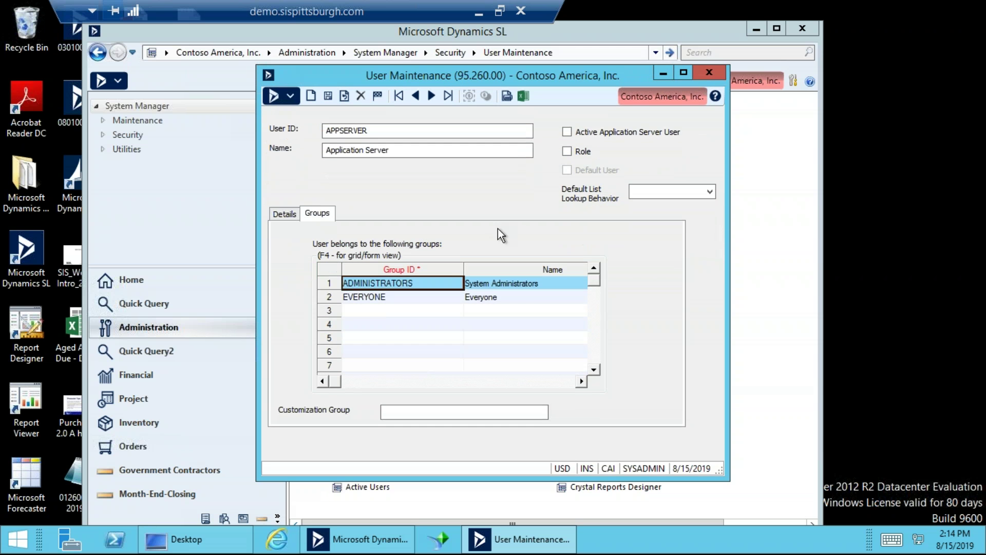
pyautogui.click(406, 316)
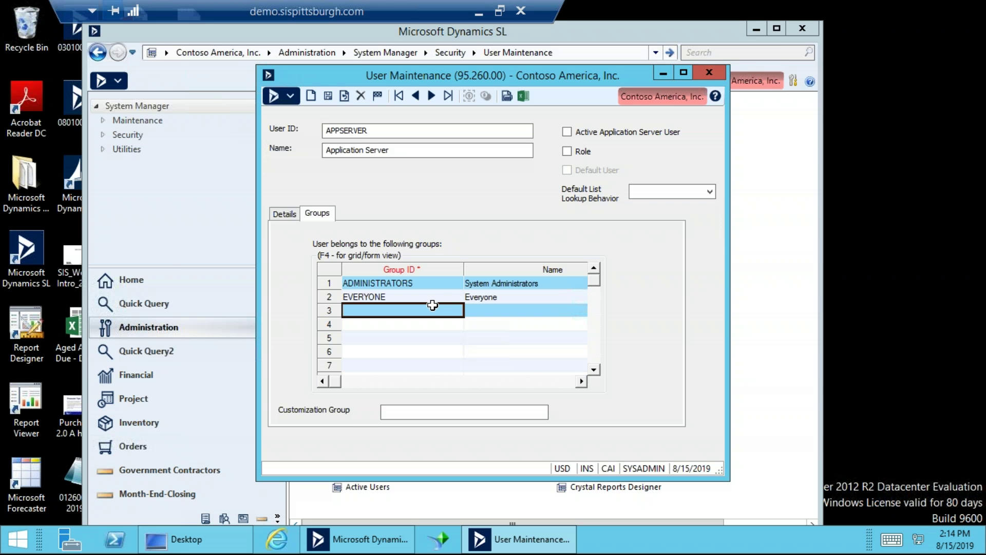
# Close User Maintenance, then open Access Rights Maintenance, set Type to Group, and close it.
pyautogui.click(710, 73)
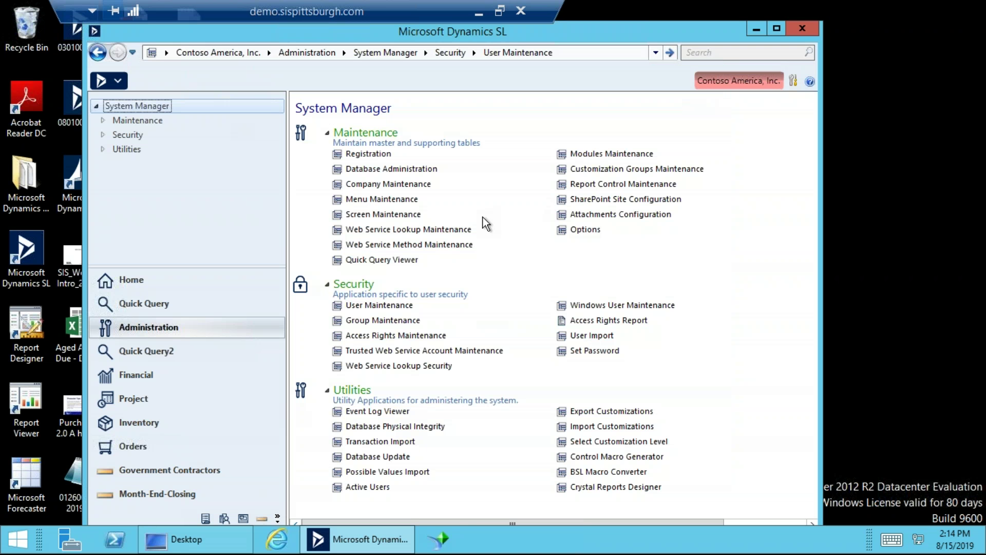
pyautogui.click(404, 337)
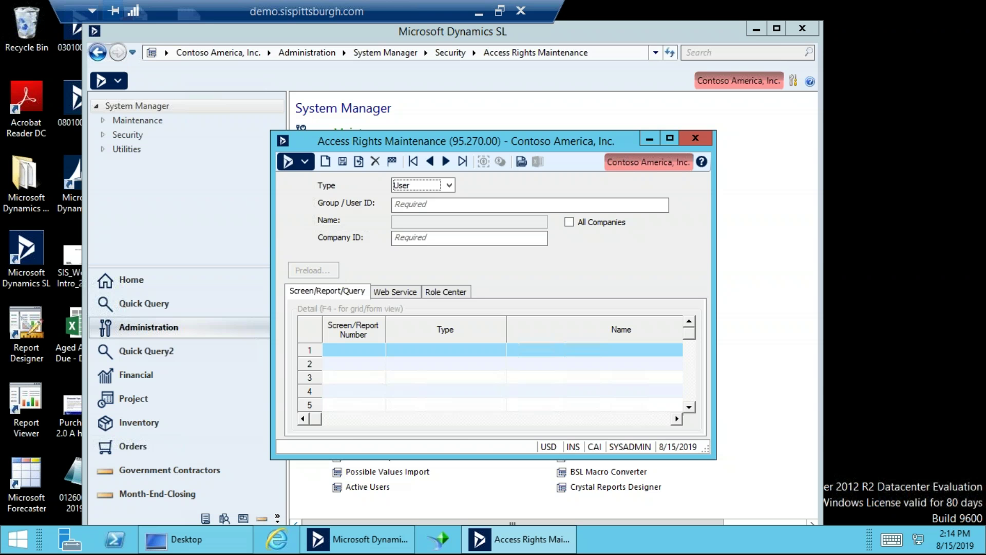
pyautogui.click(446, 185)
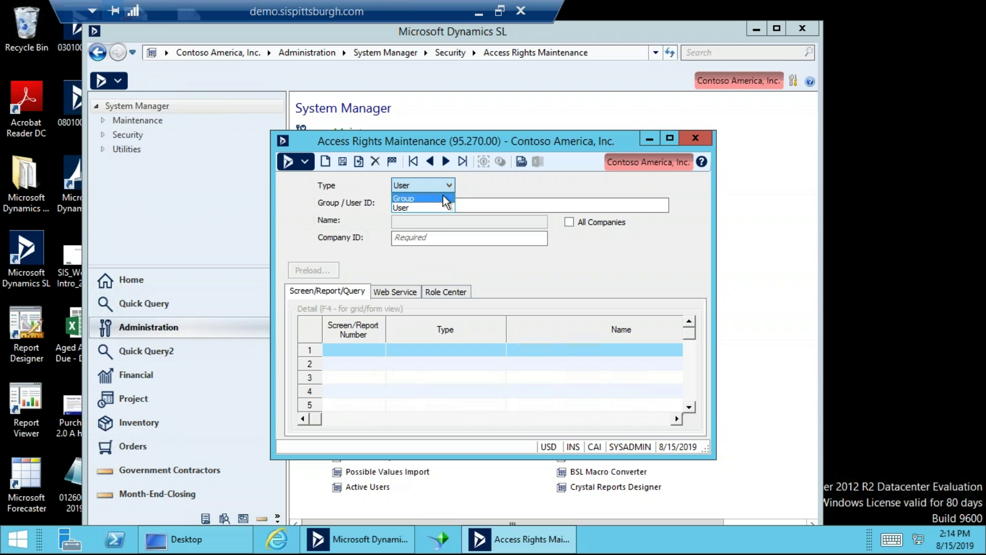
pyautogui.click(442, 198)
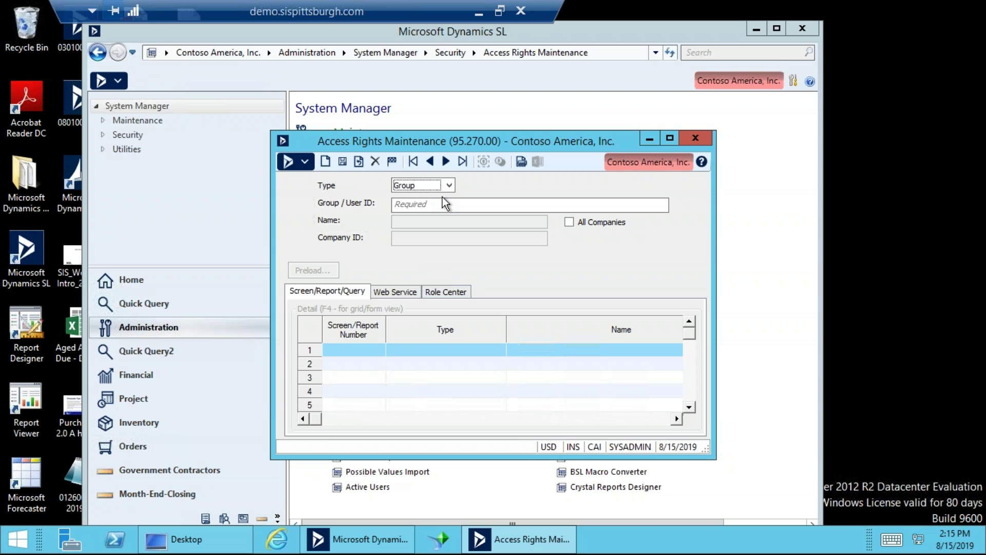
pyautogui.click(444, 204)
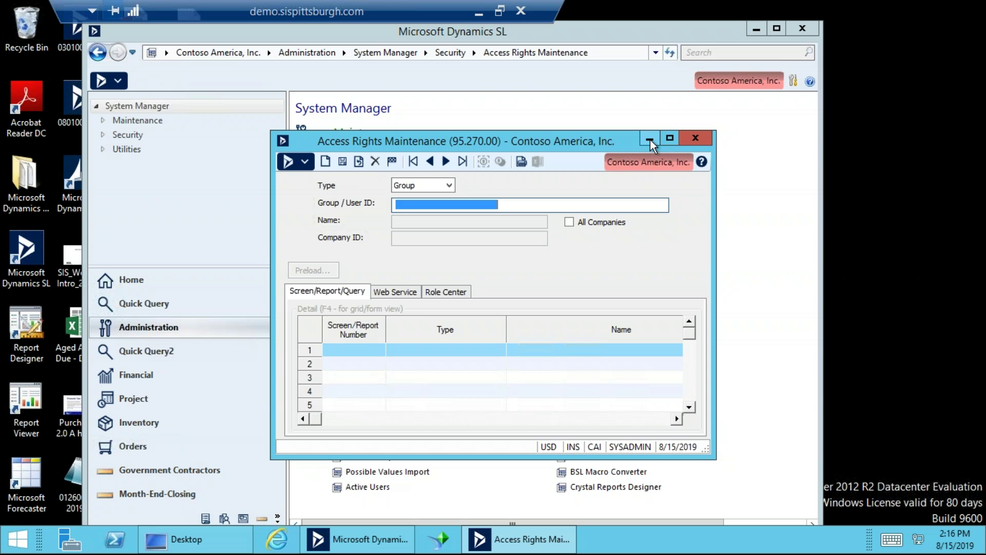
pyautogui.click(695, 138)
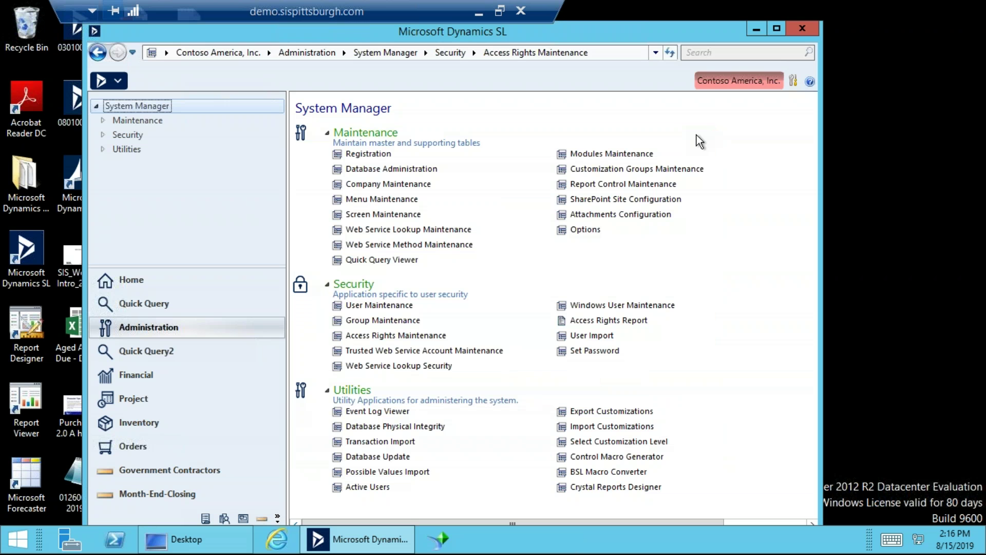
# Open Menu Maintenance and load the CBS-CONTROLLER group's menu from the Group List.
pyautogui.click(406, 199)
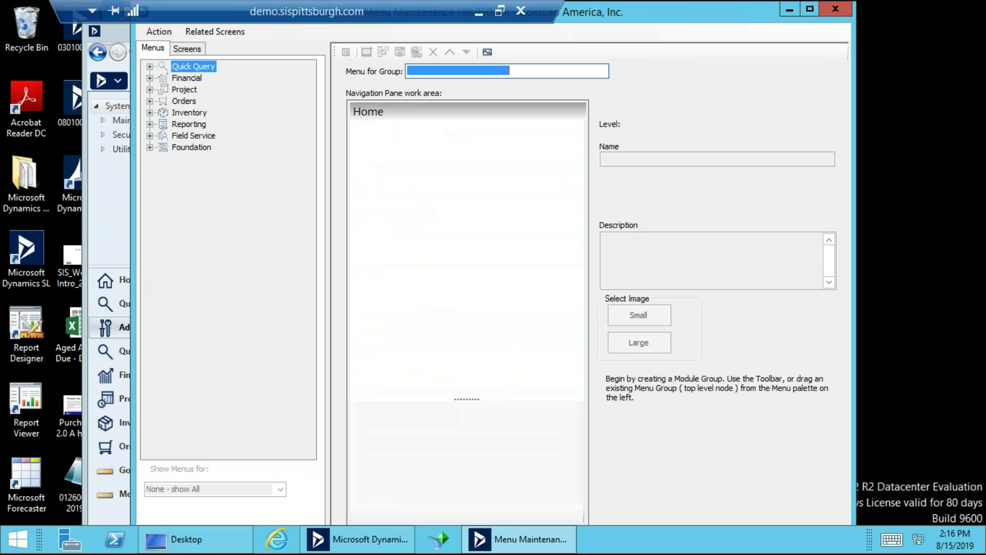
pyautogui.doubleClick(429, 70)
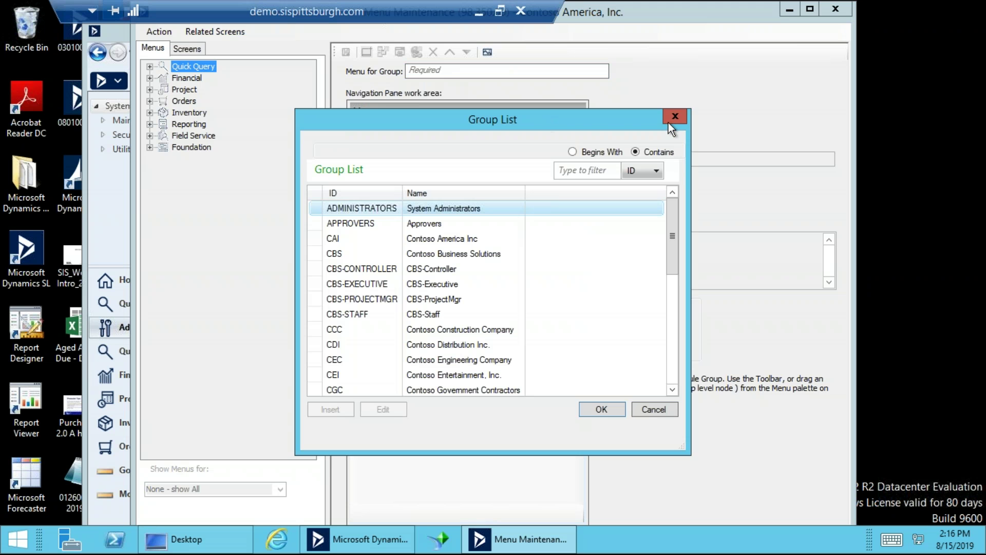
pyautogui.click(669, 119)
pyautogui.doubleClick(562, 72)
pyautogui.click(443, 270)
pyautogui.doubleClick(443, 270)
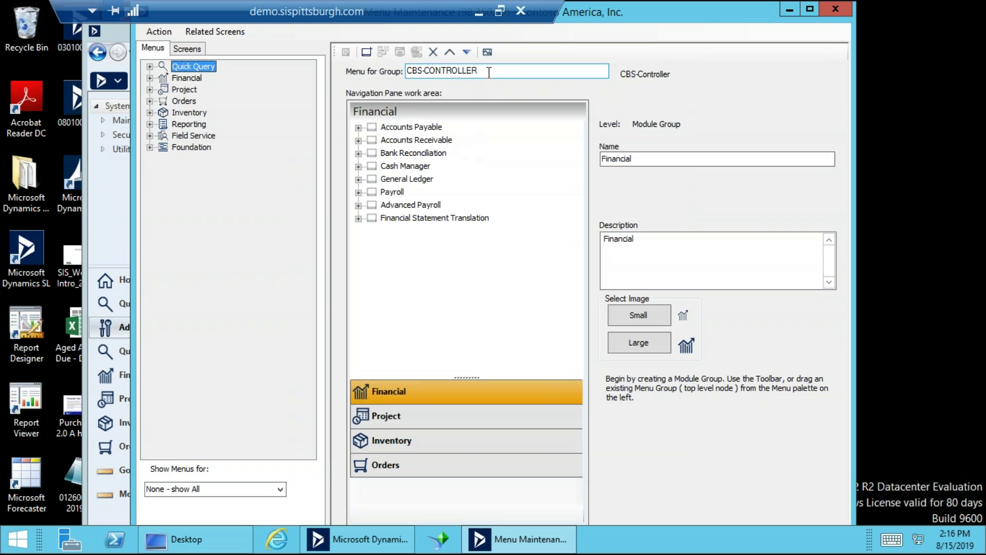
# Expand Accounts Payable > Maintenance and add a new Untitled Module Group0 to the menu.
pyautogui.click(490, 72)
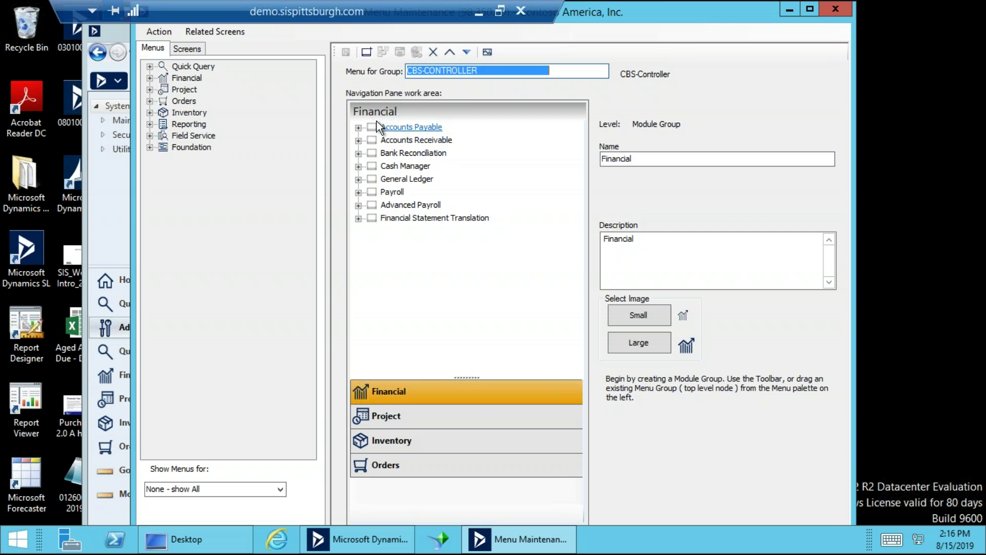
pyautogui.click(360, 128)
pyautogui.click(372, 140)
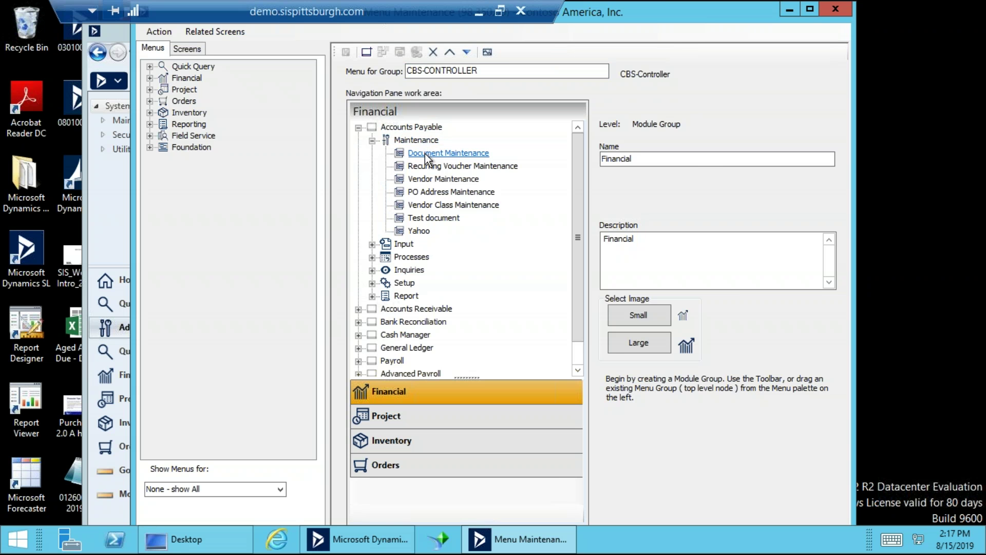
pyautogui.click(368, 51)
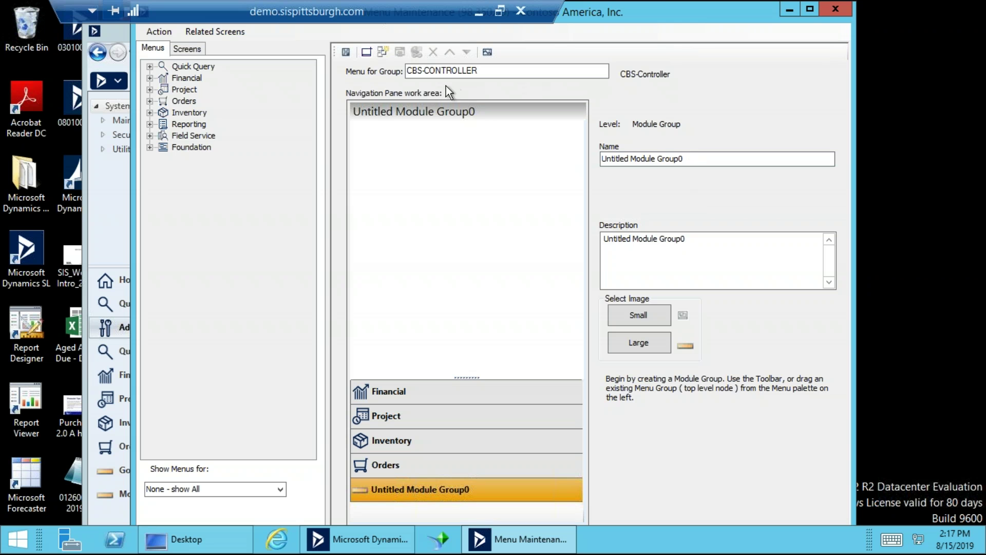
# Show the Financial menu and select the Test document link that launches notepad.exe.
pyautogui.click(451, 72)
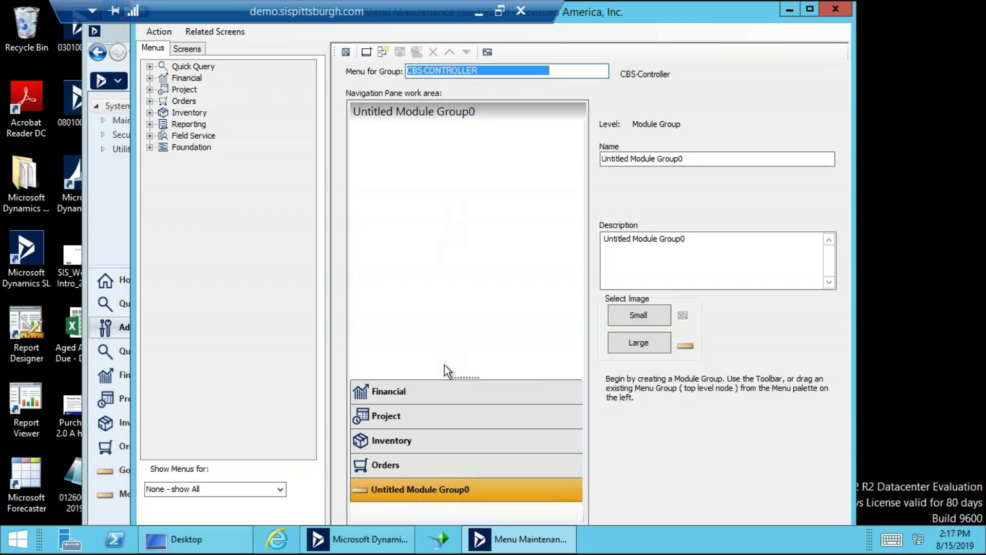
pyautogui.click(441, 392)
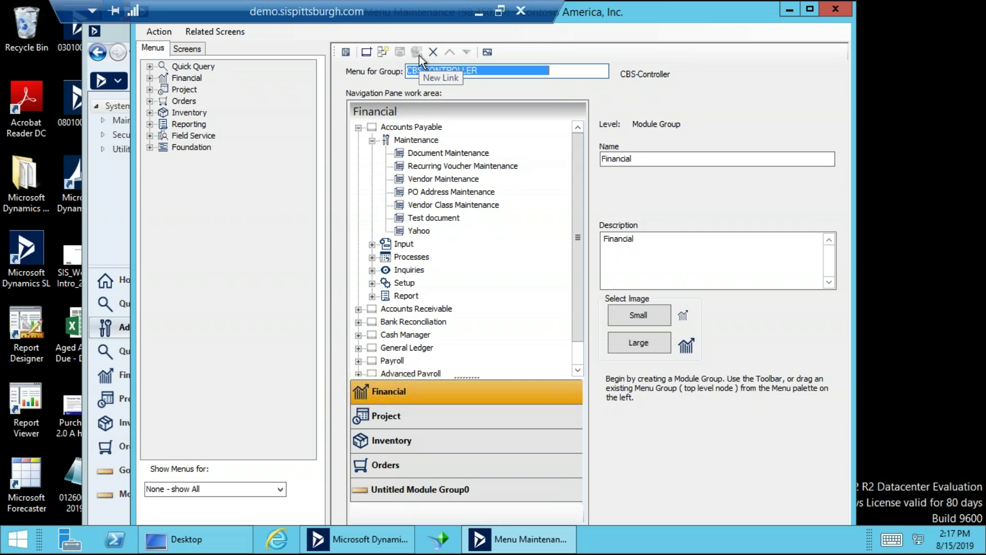
pyautogui.click(359, 128)
pyautogui.click(360, 128)
pyautogui.click(372, 140)
pyautogui.click(372, 141)
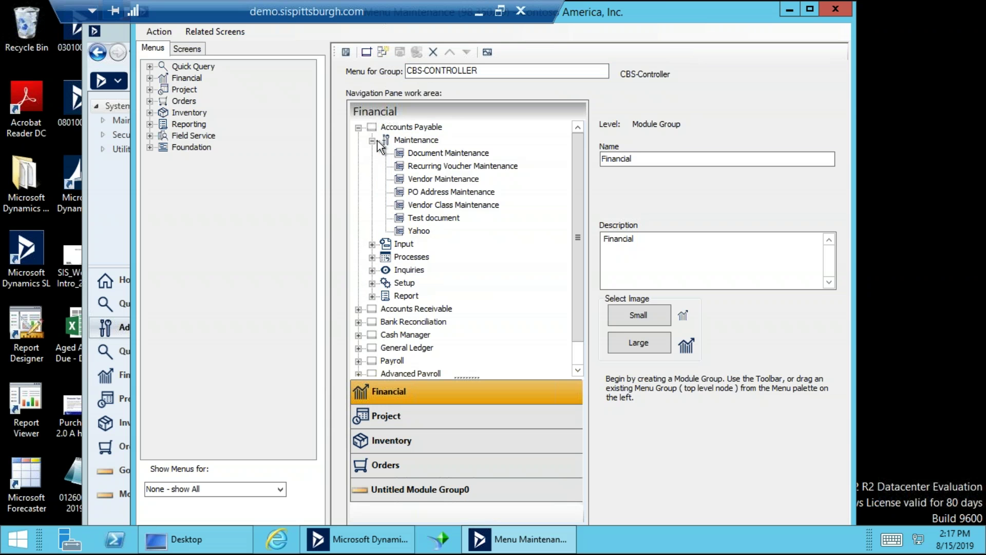
pyautogui.click(443, 217)
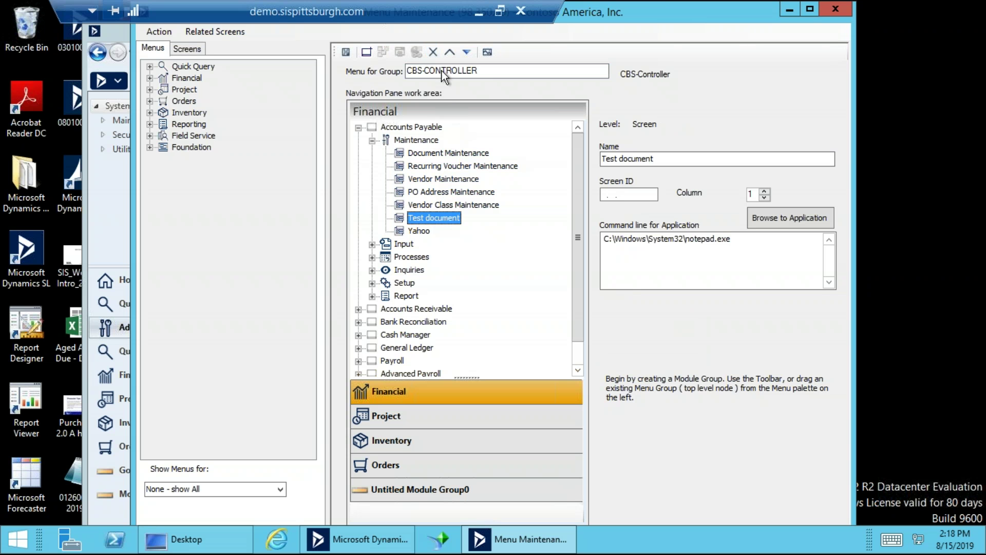
# Reposition the Test document link so it sits last in Maintenance, just below Yahoo.
pyautogui.click(449, 55)
pyautogui.click(449, 54)
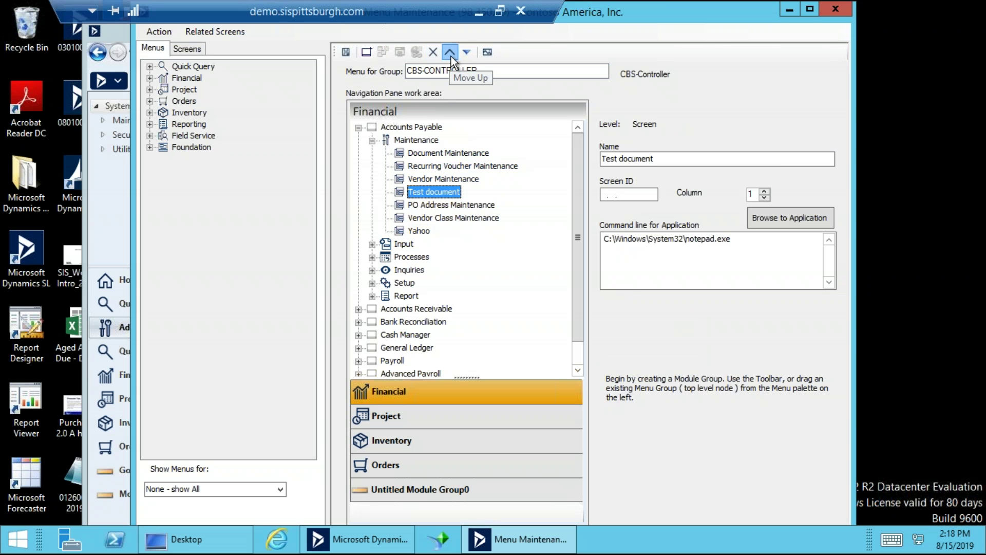
pyautogui.click(451, 55)
pyautogui.click(467, 54)
pyautogui.click(467, 55)
pyautogui.click(467, 54)
pyautogui.click(468, 54)
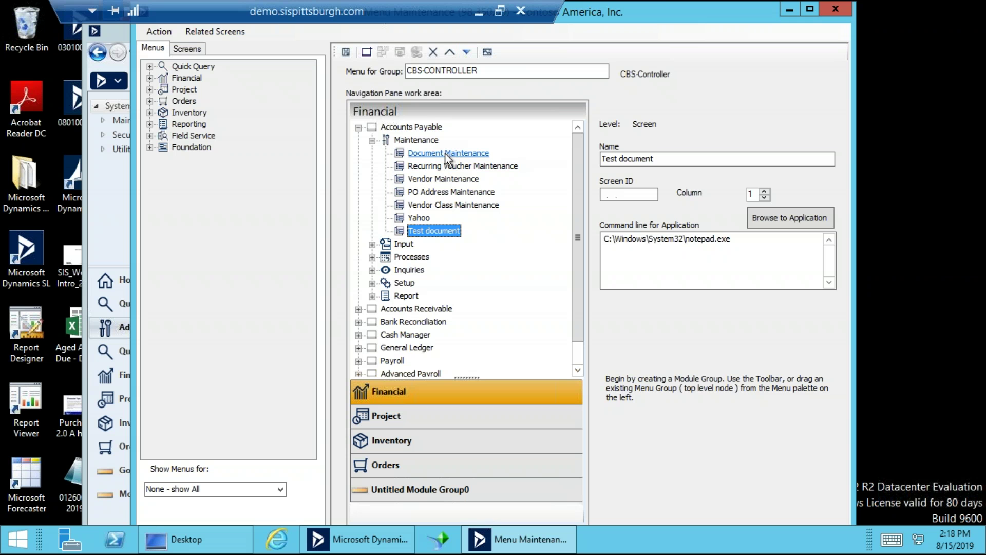
pyautogui.click(477, 70)
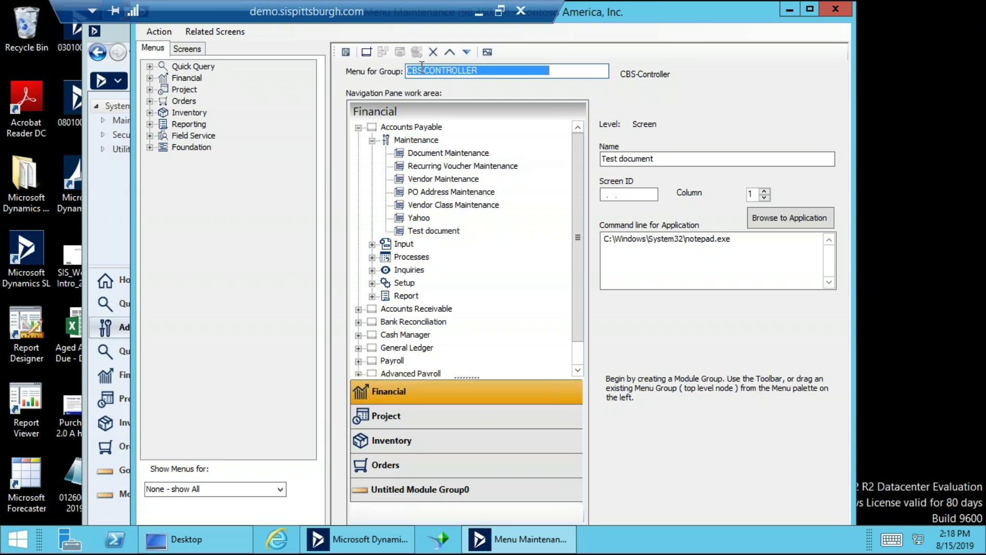
# Add another module group and change its name from Untitled Module Group1 to Test.
pyautogui.click(365, 52)
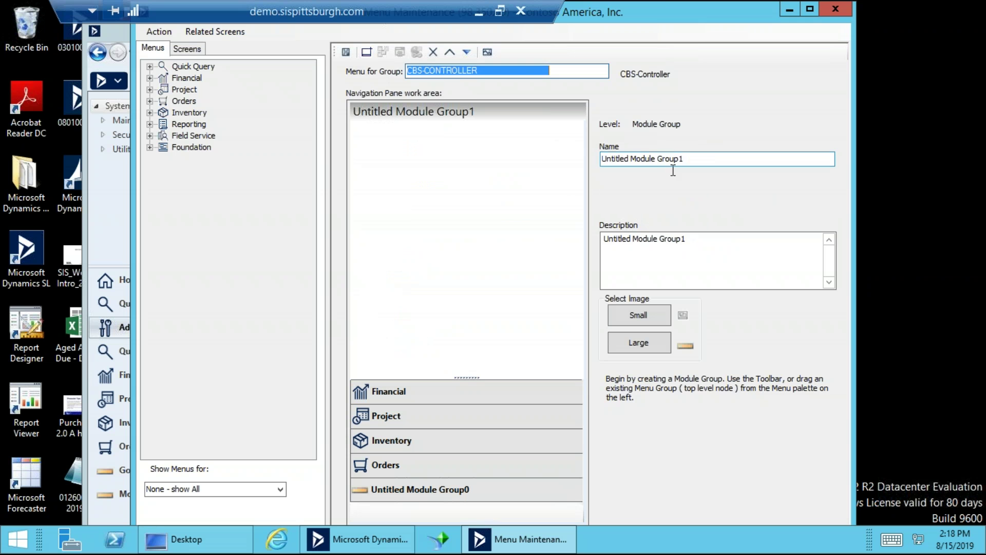
pyautogui.moveTo(685, 159); pyautogui.dragTo(592, 149)
pyautogui.click(562, 143)
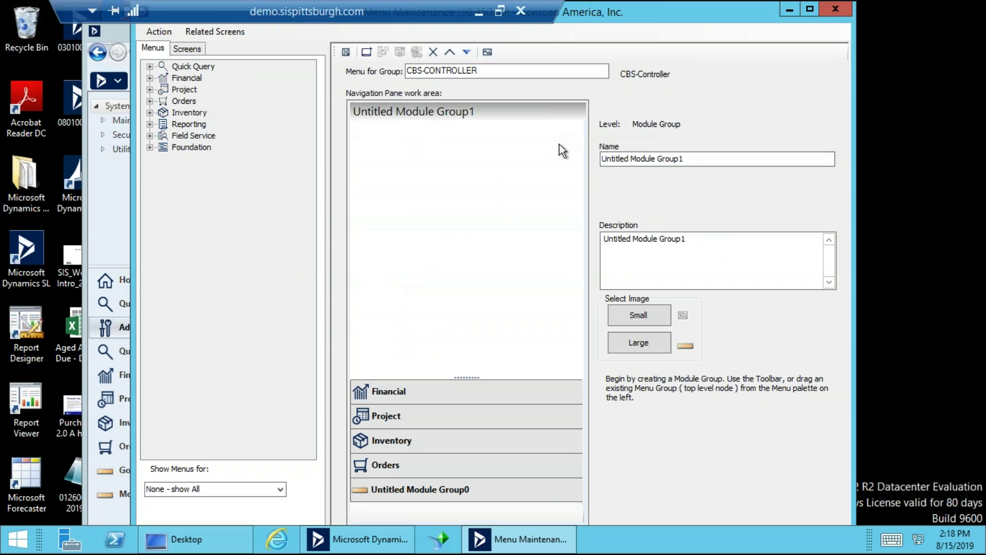
pyautogui.moveTo(689, 159); pyautogui.dragTo(569, 159)
pyautogui.write('Test')
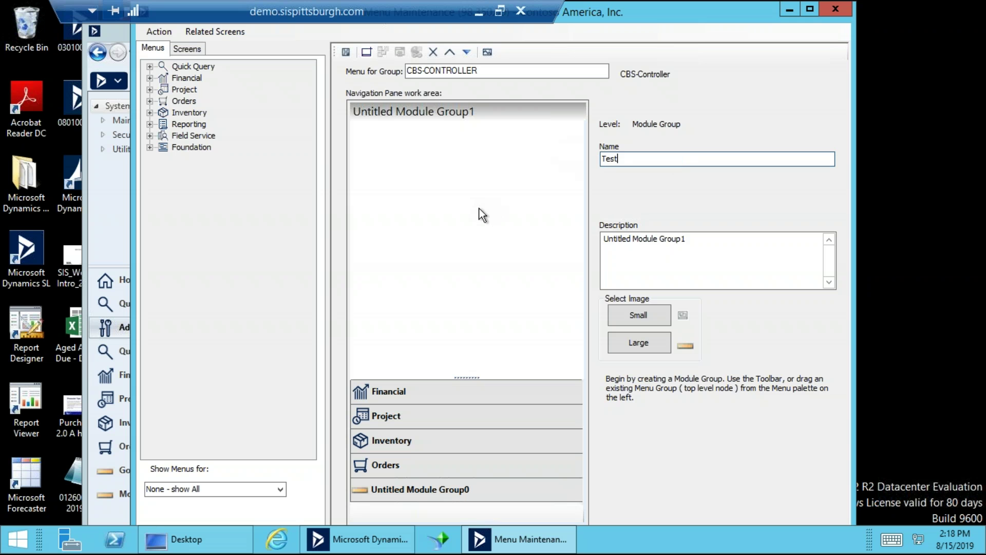
pyautogui.click(463, 276)
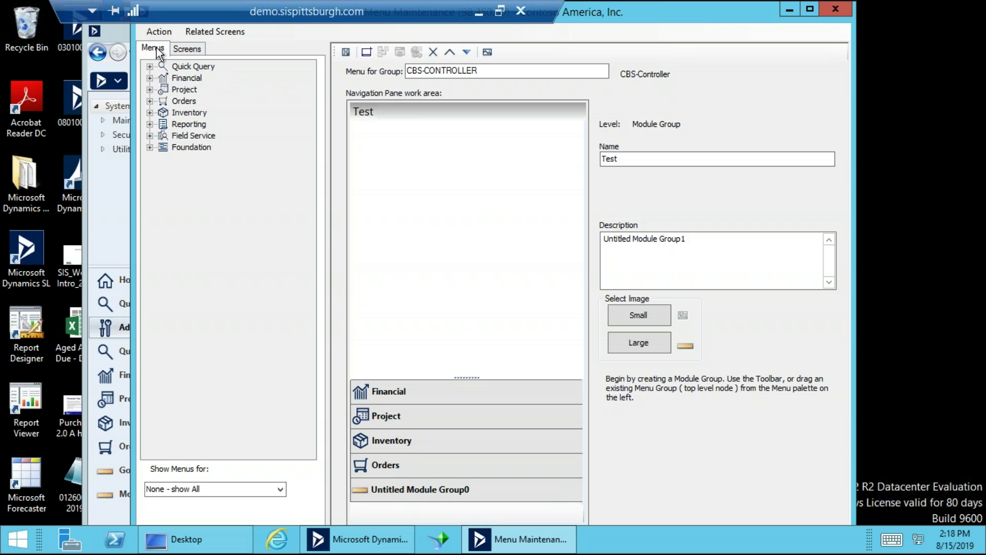
# Expand Financial, Project and Accounts Payable in the Menus tree to list AP sections.
pyautogui.click(183, 52)
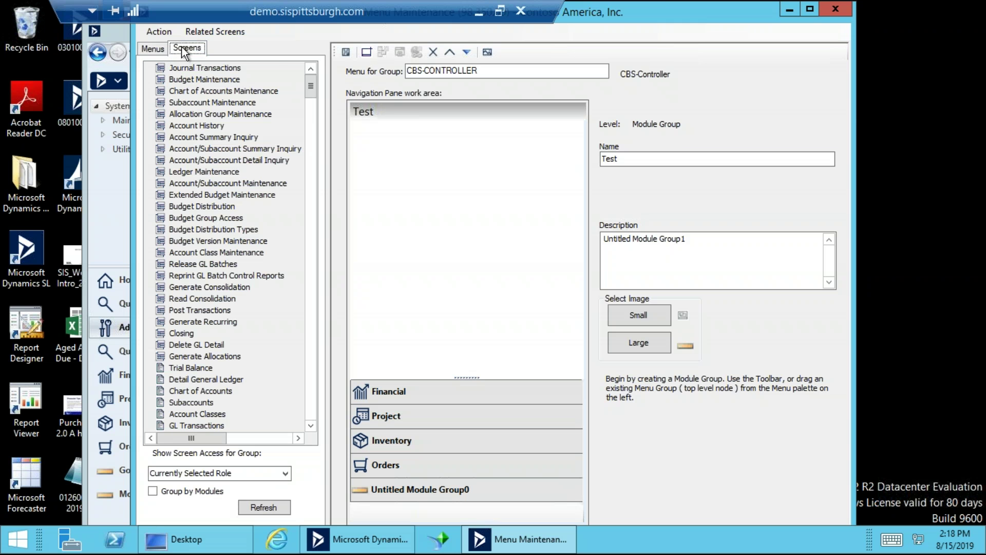
pyautogui.click(152, 50)
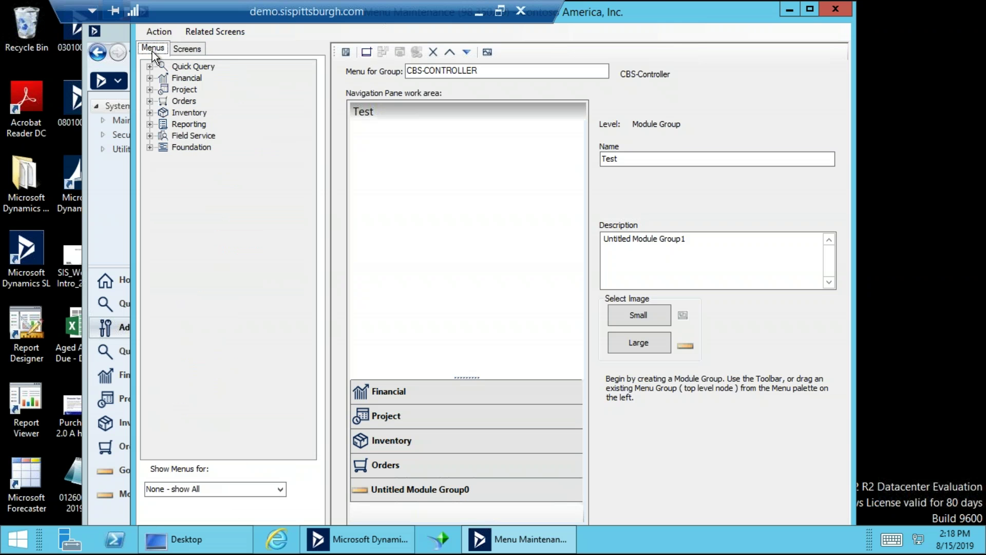
pyautogui.click(150, 78)
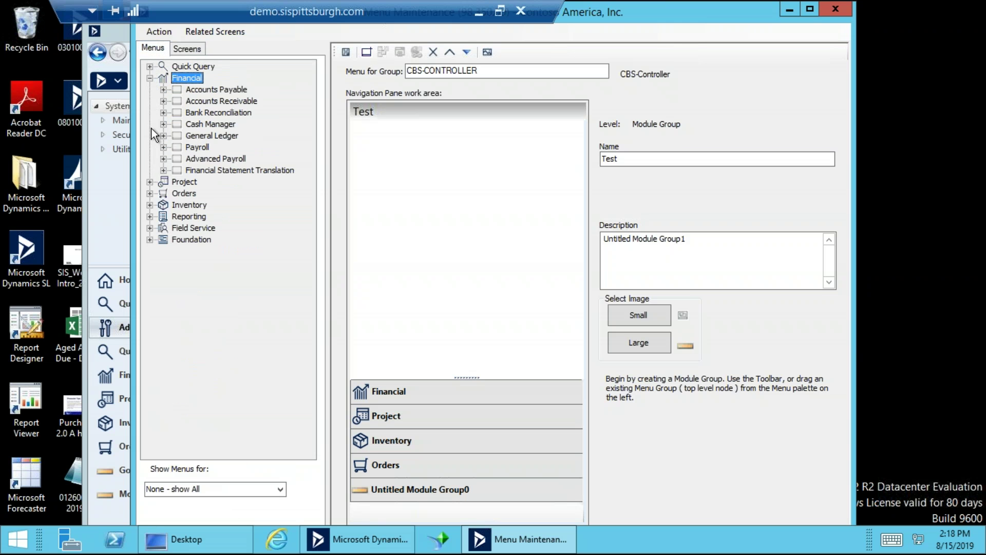
pyautogui.click(150, 182)
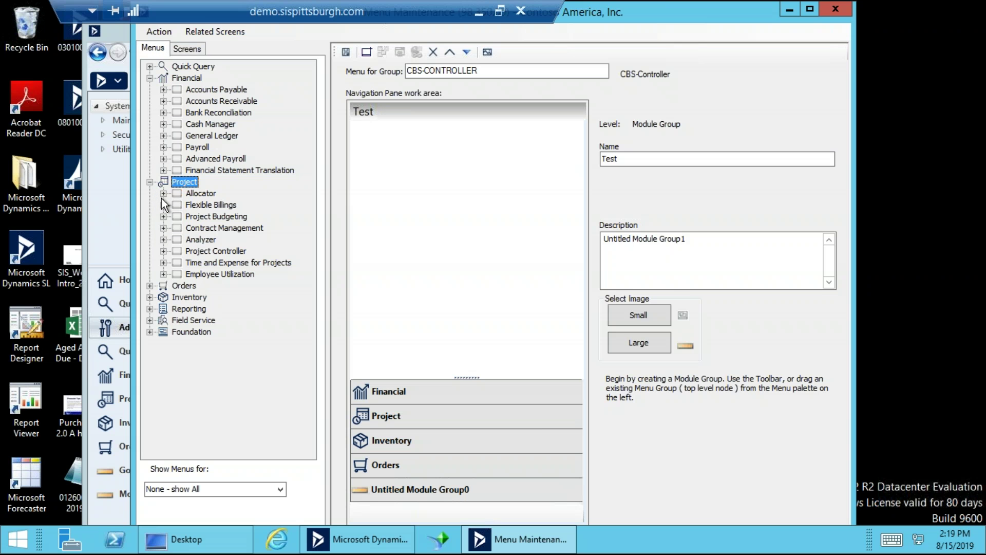
pyautogui.click(198, 92)
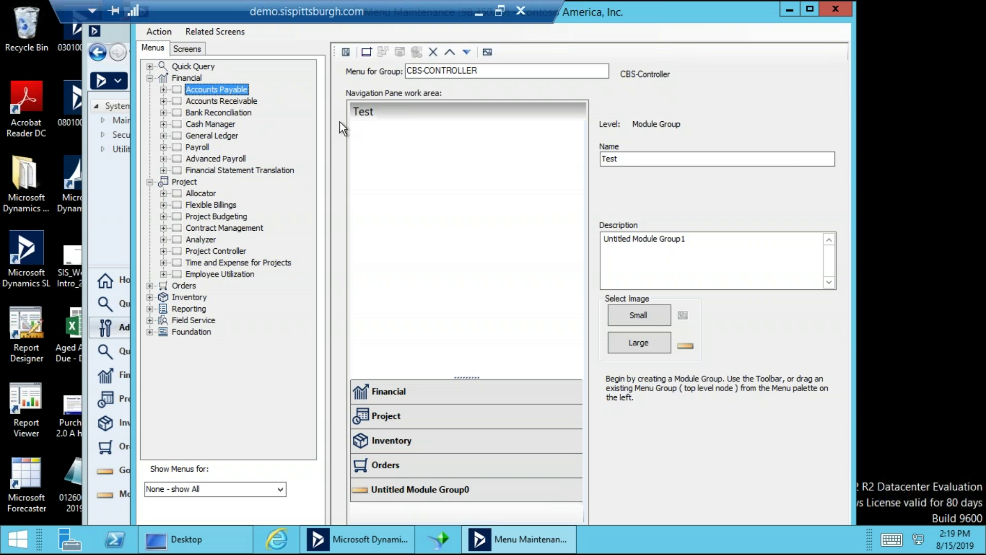
pyautogui.click(164, 89)
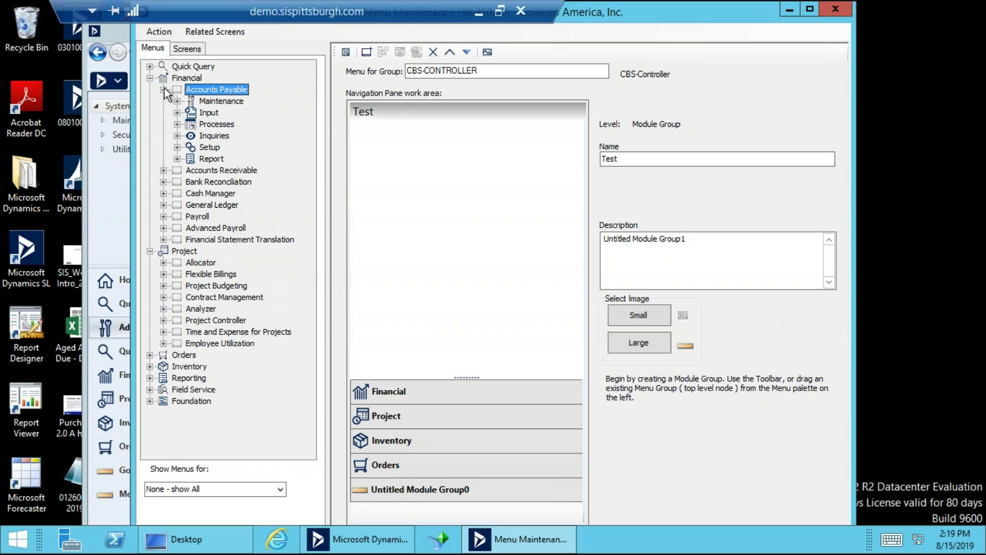
# Add a copy of the Accounts Payable menu to the Test group and expand its Maintenance section.
pyautogui.rightClick(212, 90)
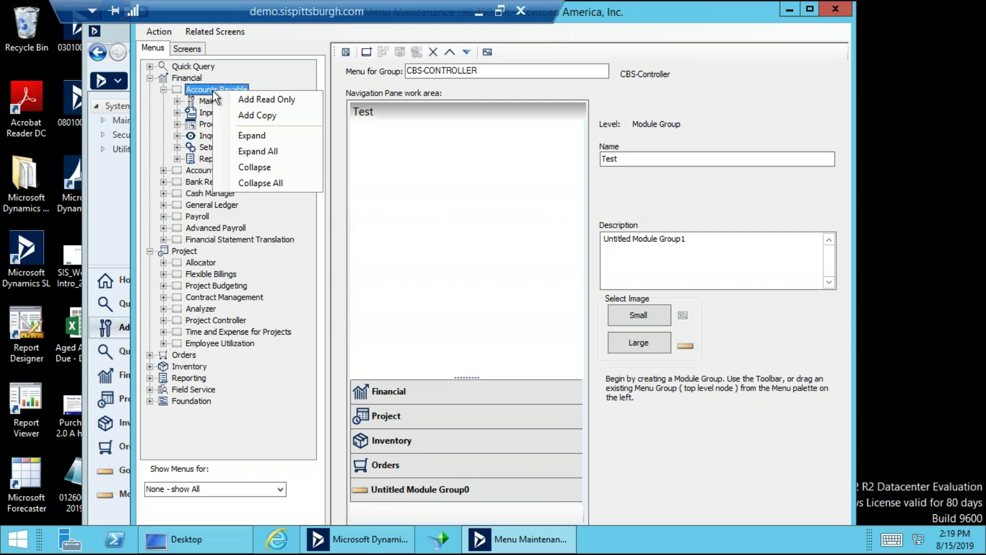
pyautogui.click(243, 116)
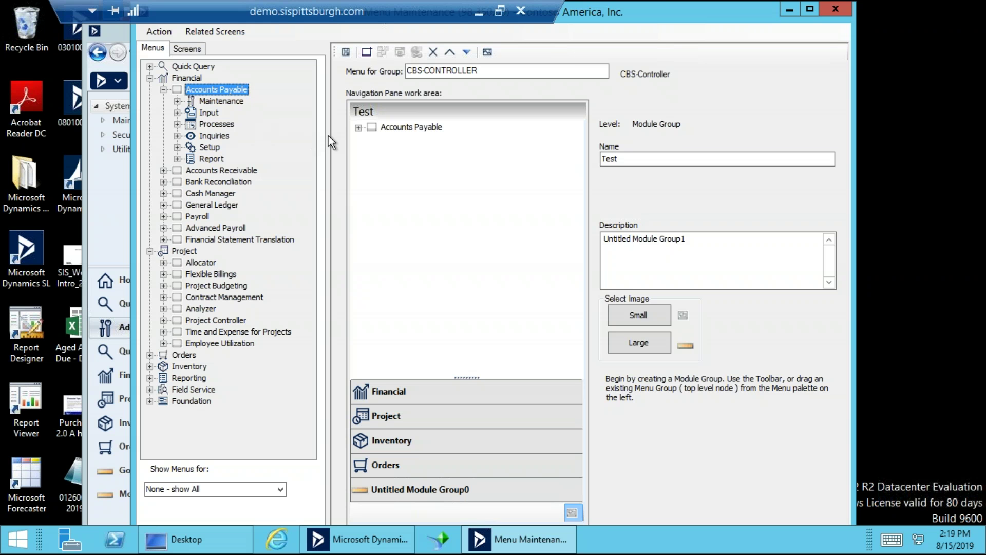
pyautogui.click(357, 129)
pyautogui.click(373, 140)
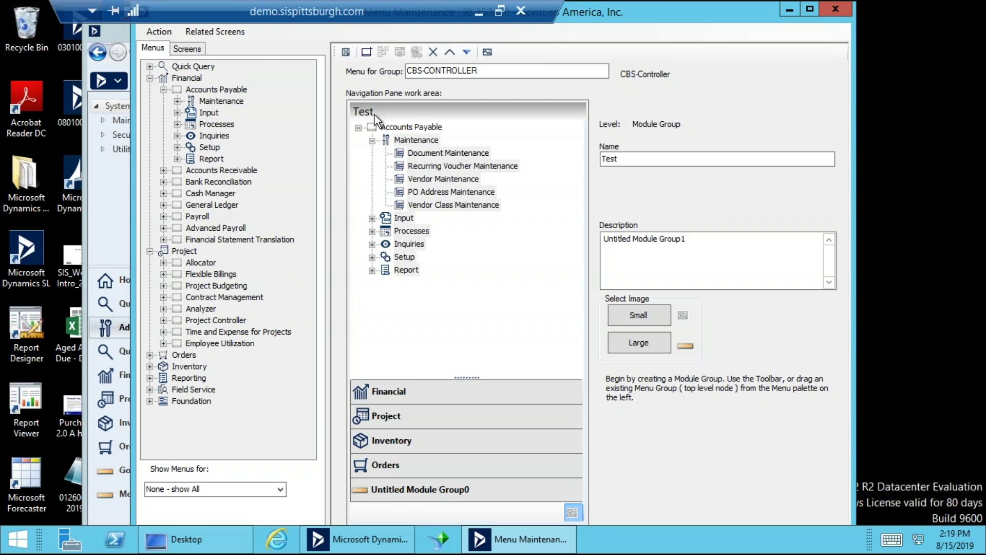
# Rename the module group from Test to Check Writing.
pyautogui.doubleClick(633, 163)
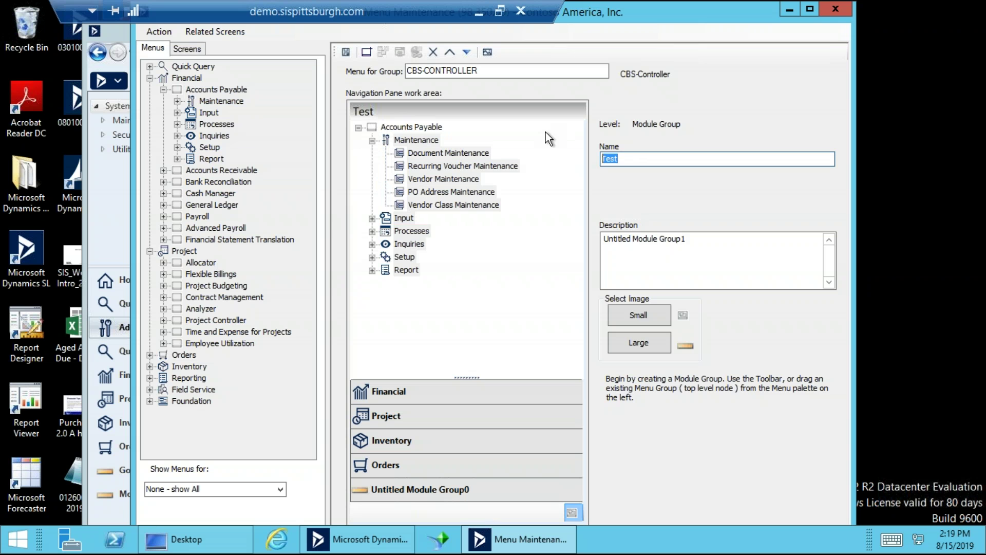
pyautogui.write('Check Writing')
pyautogui.click(645, 239)
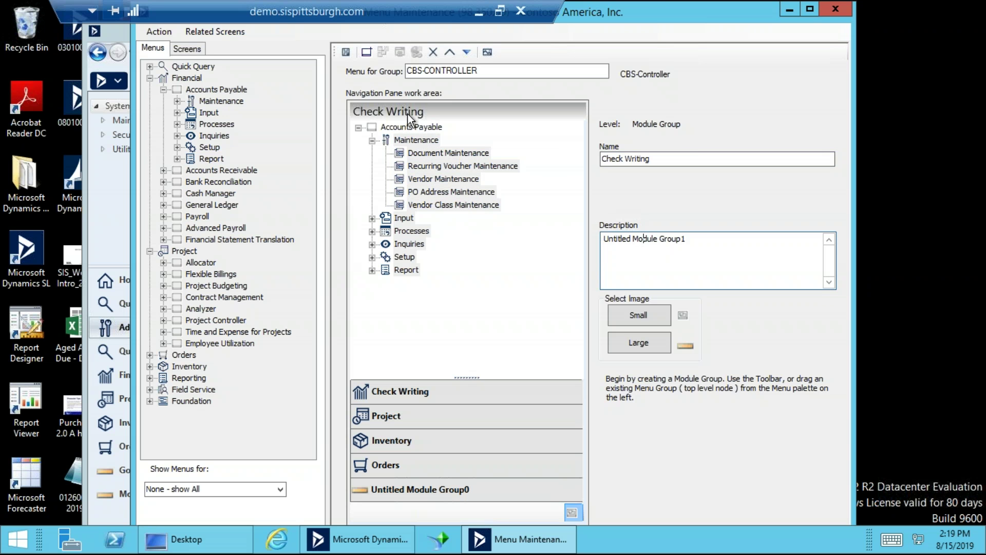
# Delete Check Writing's Accounts Payable Maintenance section, then expand Input and select Voucher and Adjustment Entry.
pyautogui.click(411, 126)
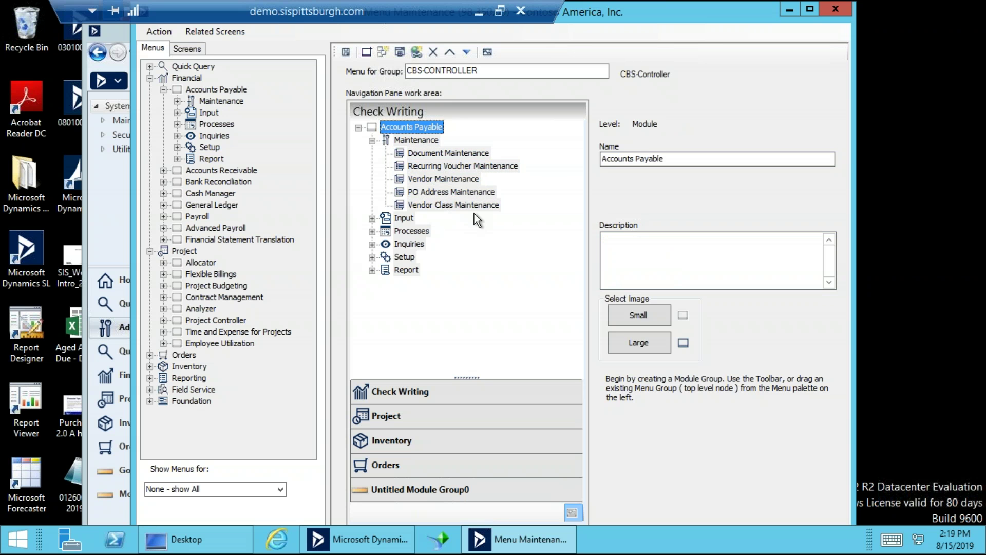
pyautogui.click(417, 143)
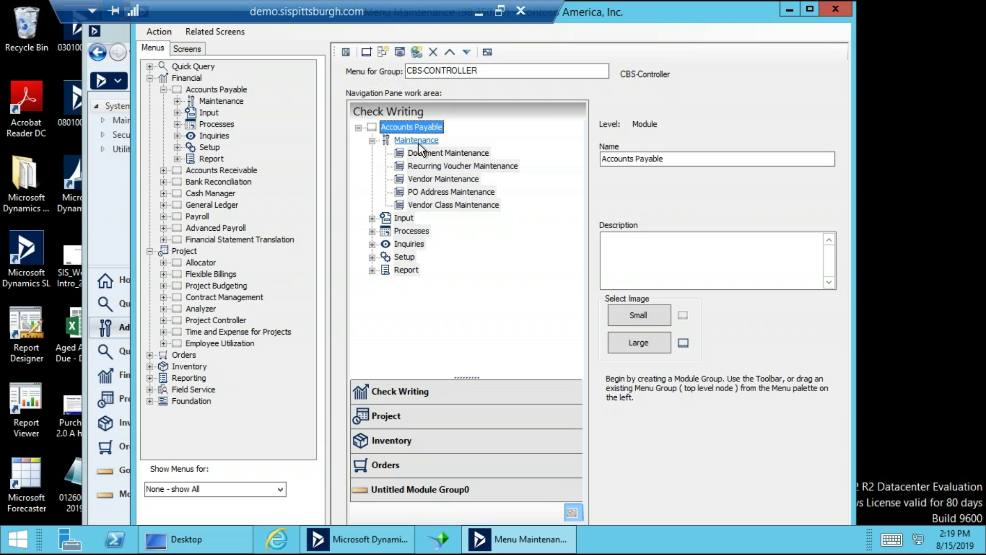
pyautogui.click(430, 54)
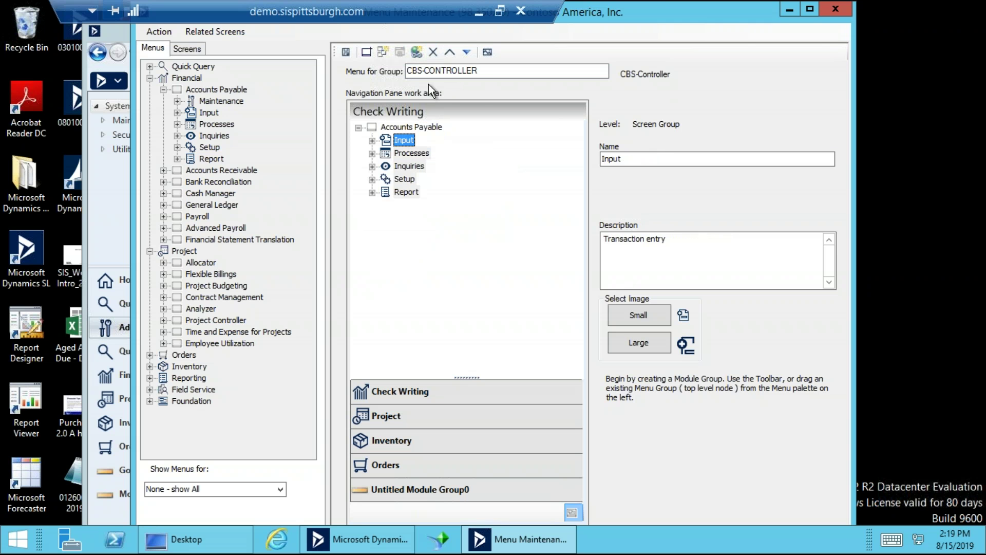
pyautogui.click(371, 140)
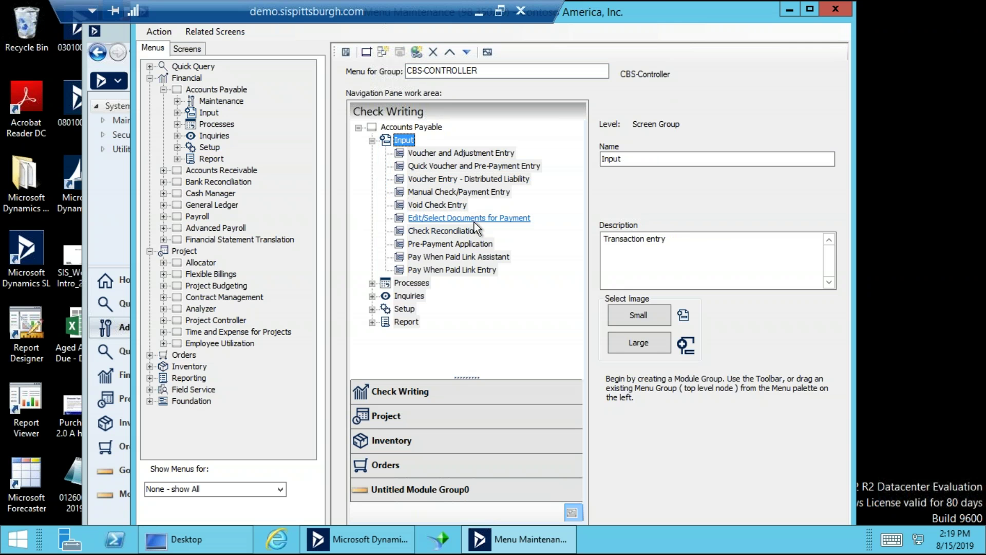
pyautogui.click(465, 153)
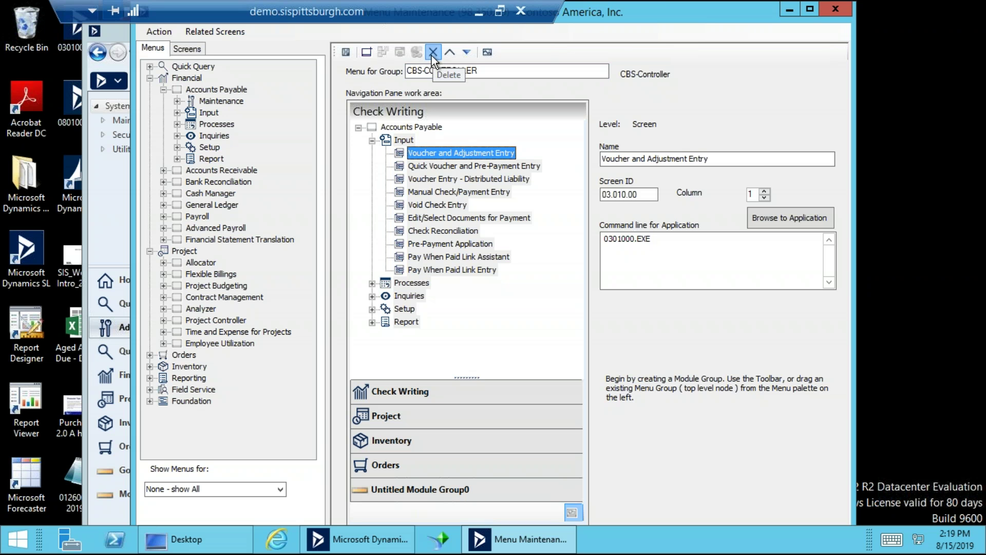
# Remove voucher, check, Pre-Payment Application and Pay When Paid Link screens from Input.
pyautogui.click(432, 54)
pyautogui.click(432, 53)
pyautogui.click(433, 54)
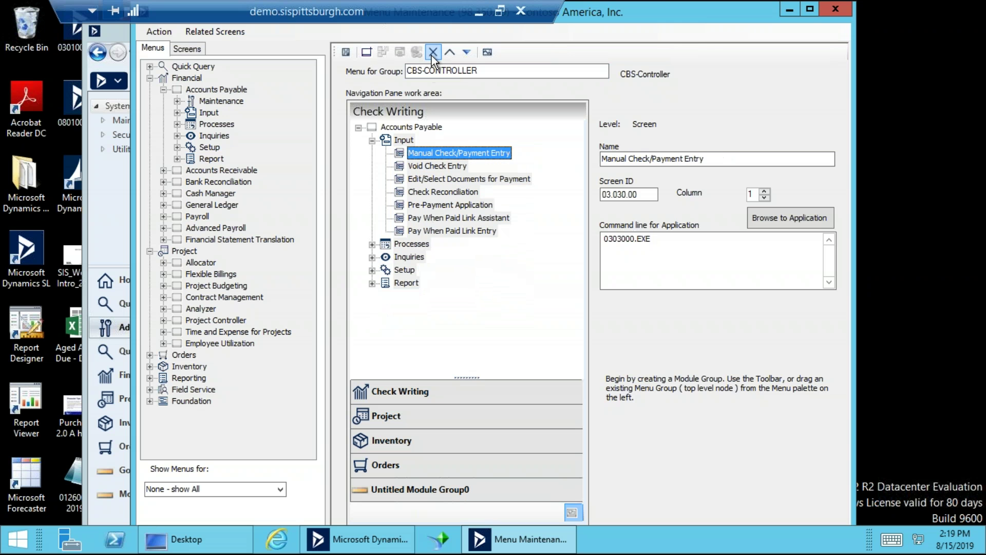
pyautogui.click(432, 53)
pyautogui.click(432, 53)
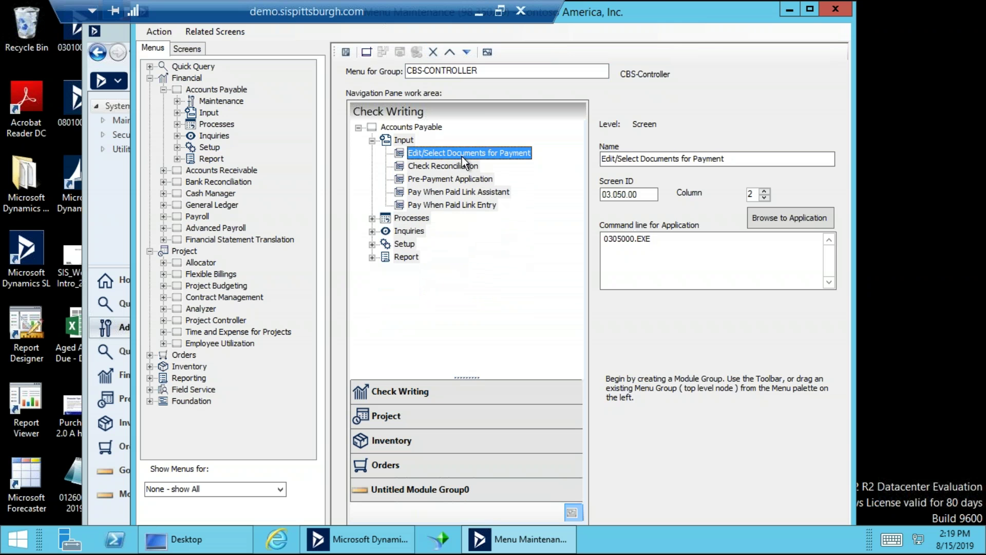
pyautogui.click(457, 165)
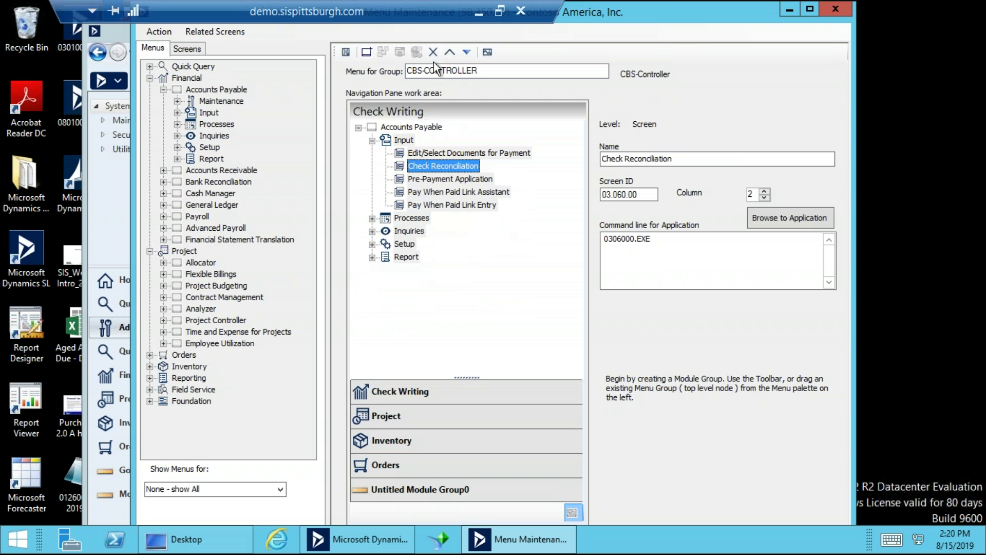
pyautogui.click(446, 179)
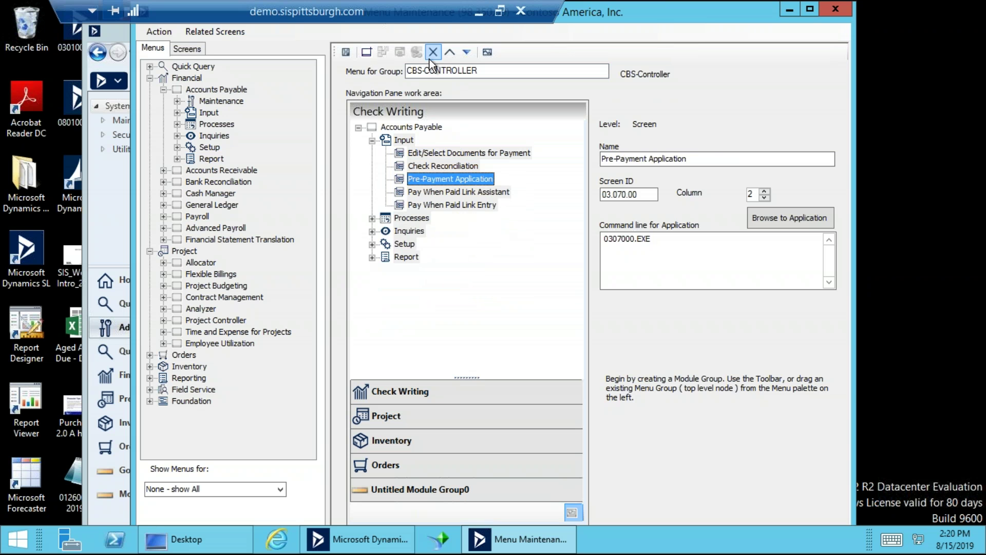
pyautogui.click(432, 53)
pyautogui.click(432, 54)
pyautogui.click(432, 54)
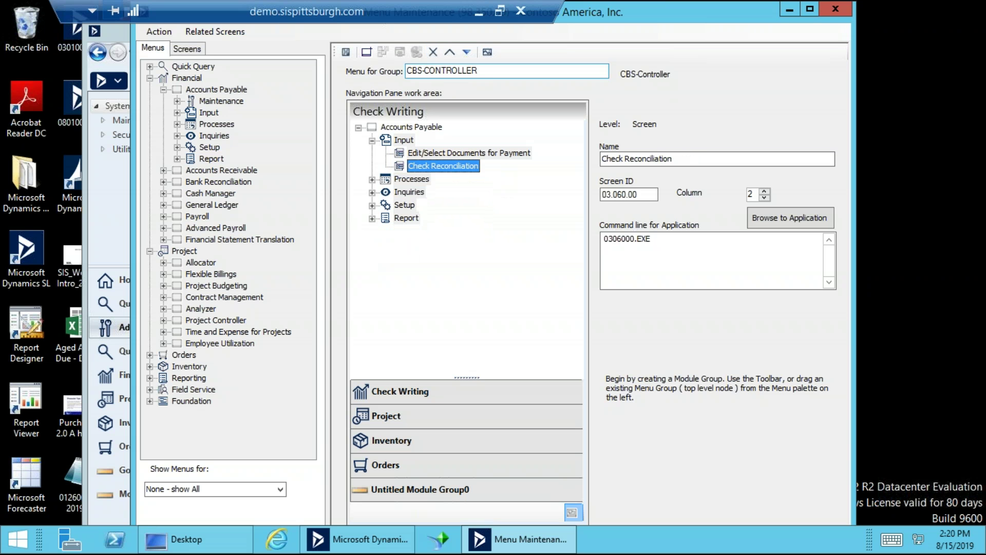
# Delete Release AP Batches, Generate Recurring Vouchers, 1099 Calendar Year Control and Delete AP Detail from Processes.
pyautogui.click(373, 180)
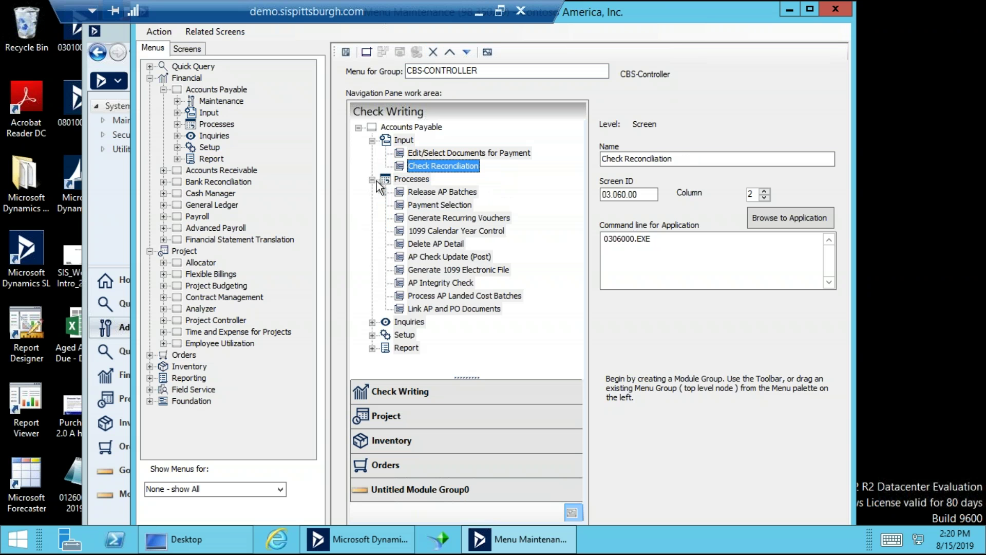
pyautogui.click(417, 205)
pyautogui.click(420, 194)
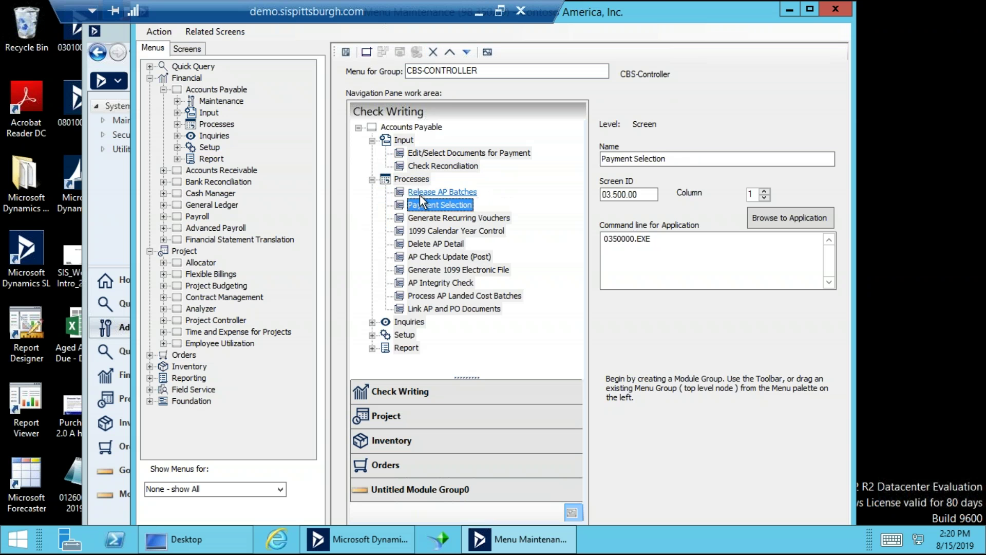
pyautogui.click(434, 52)
pyautogui.click(465, 206)
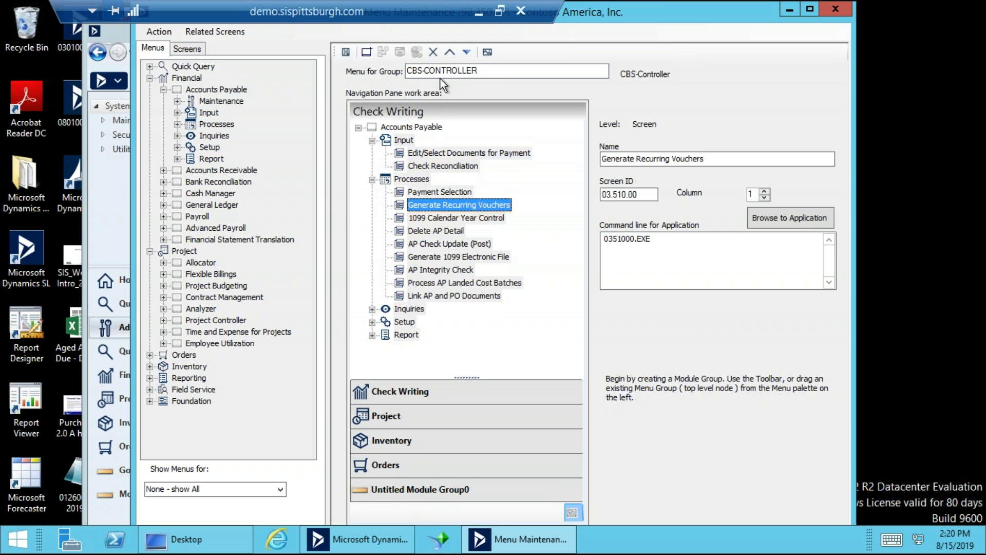
pyautogui.click(433, 53)
pyautogui.click(434, 53)
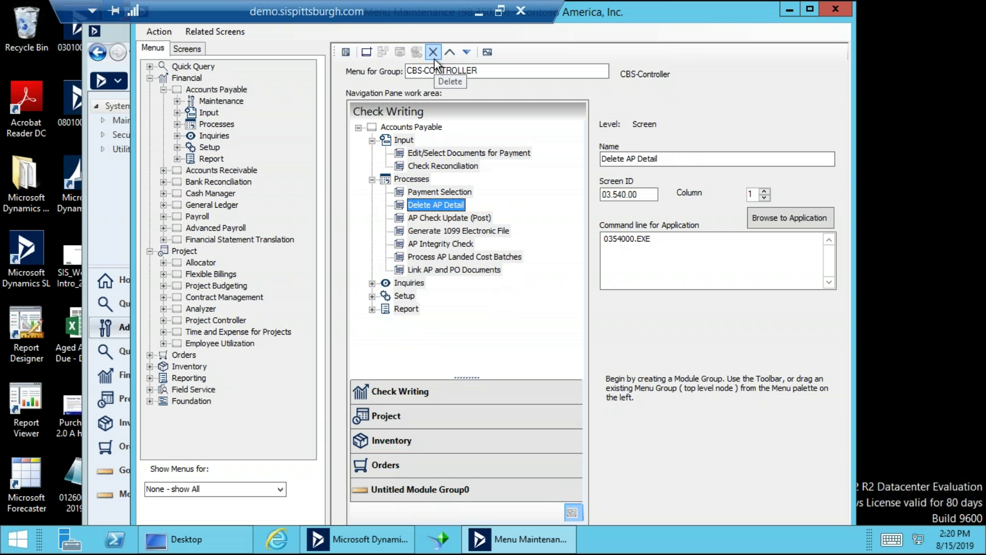
pyautogui.click(434, 53)
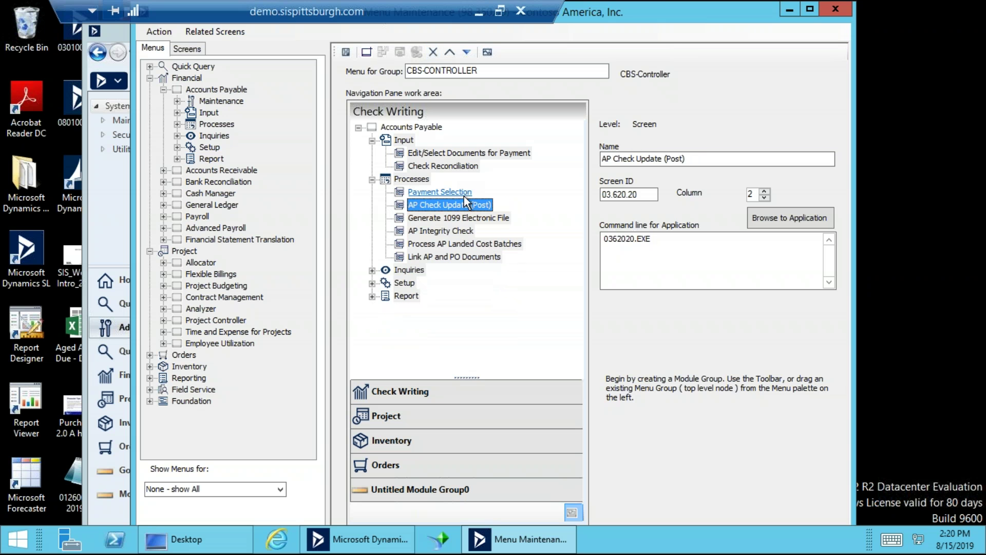
# Delete 1099 Electronic File, AP Integrity Check, Landed Cost and Link AP/PO from Processes; collapse Report.
pyautogui.click(457, 219)
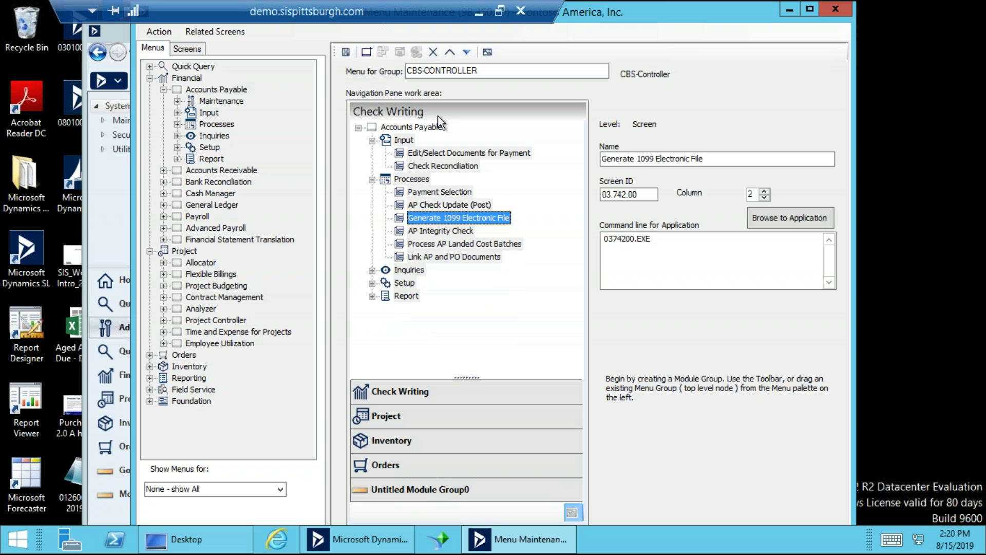
pyautogui.click(432, 53)
pyautogui.click(431, 57)
pyautogui.click(431, 58)
pyautogui.click(431, 58)
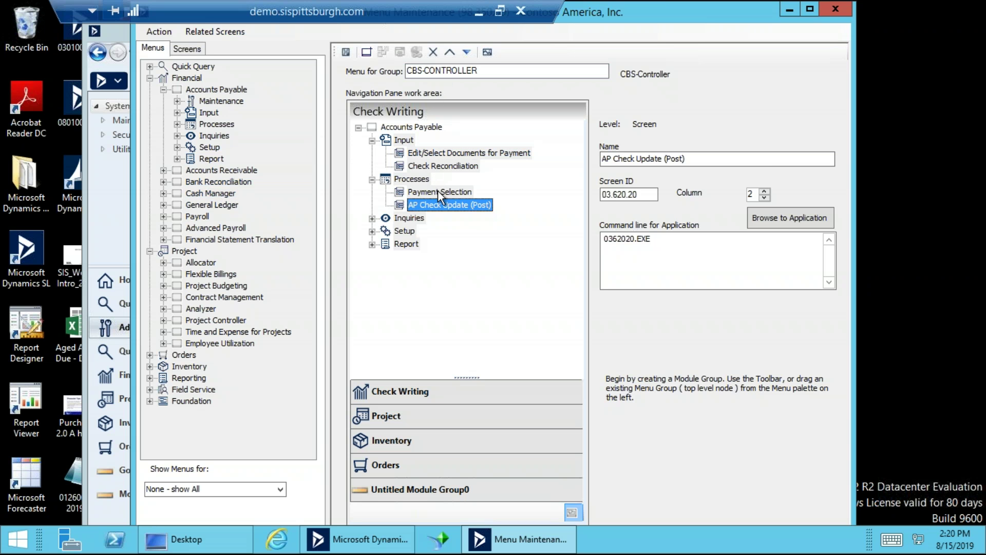
pyautogui.click(372, 244)
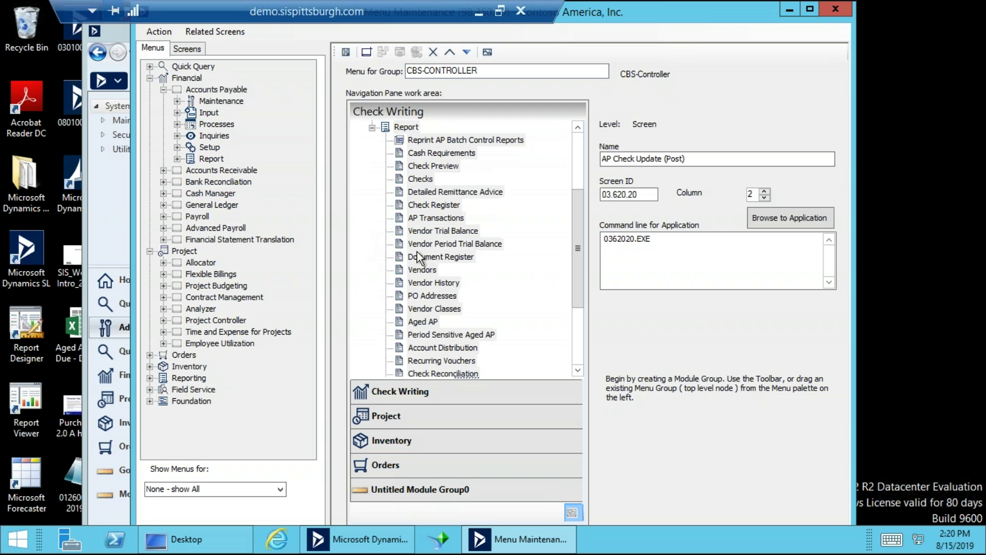
pyautogui.click(373, 128)
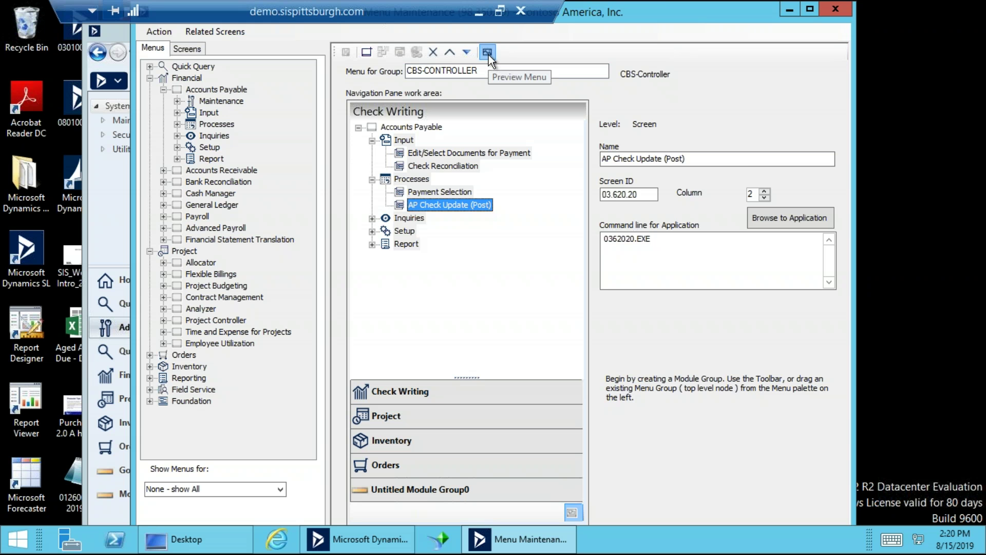
pyautogui.click(488, 55)
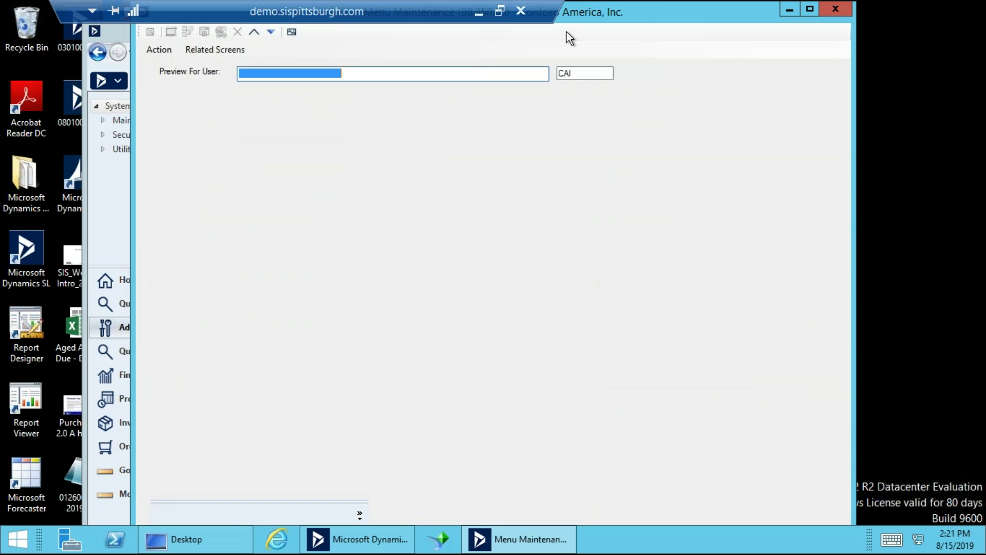
pyautogui.moveTo(593, 17); pyautogui.dragTo(707, 17)
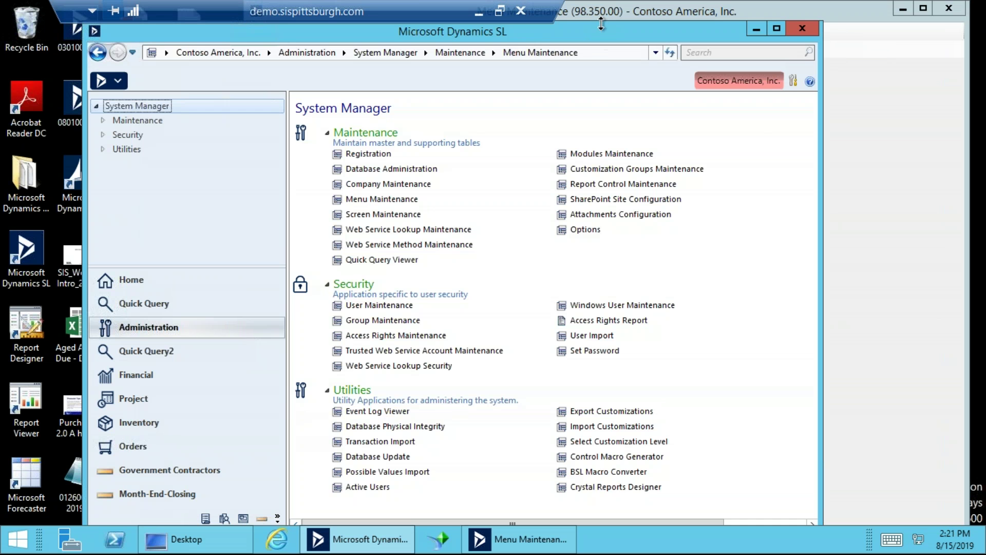
pyautogui.moveTo(601, 23); pyautogui.dragTo(560, 25)
pyautogui.click(790, 21)
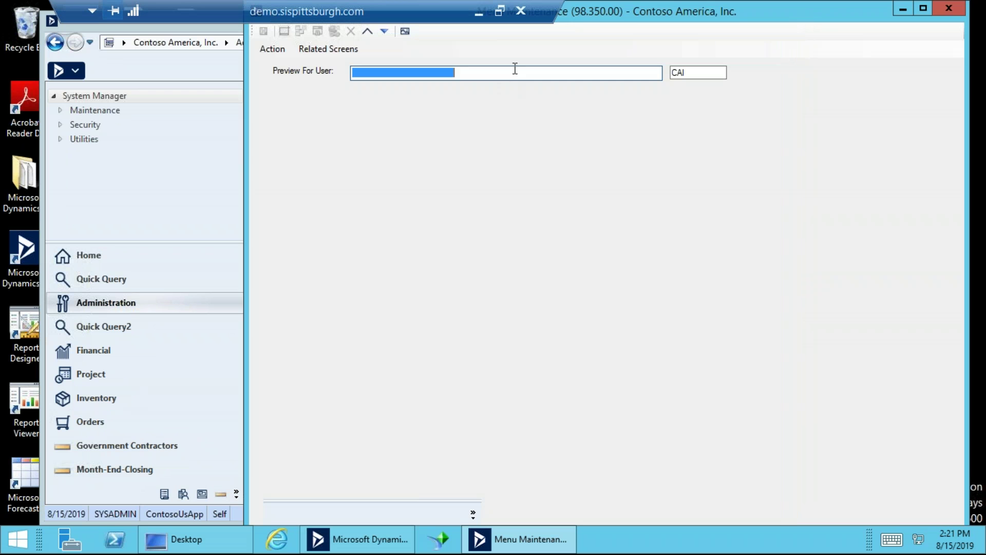
pyautogui.doubleClick(515, 72)
pyautogui.scroll(-10, 564, 266)
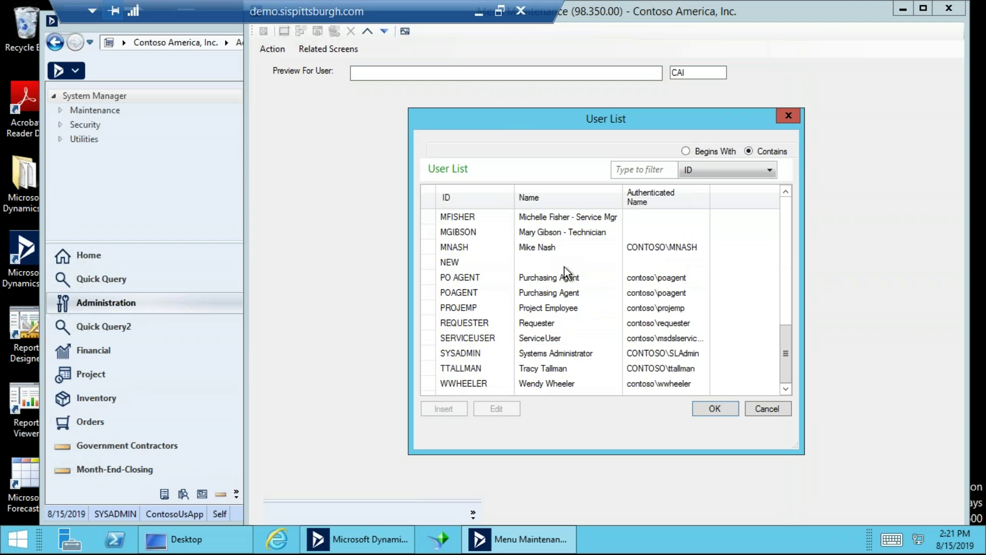
pyautogui.click(471, 355)
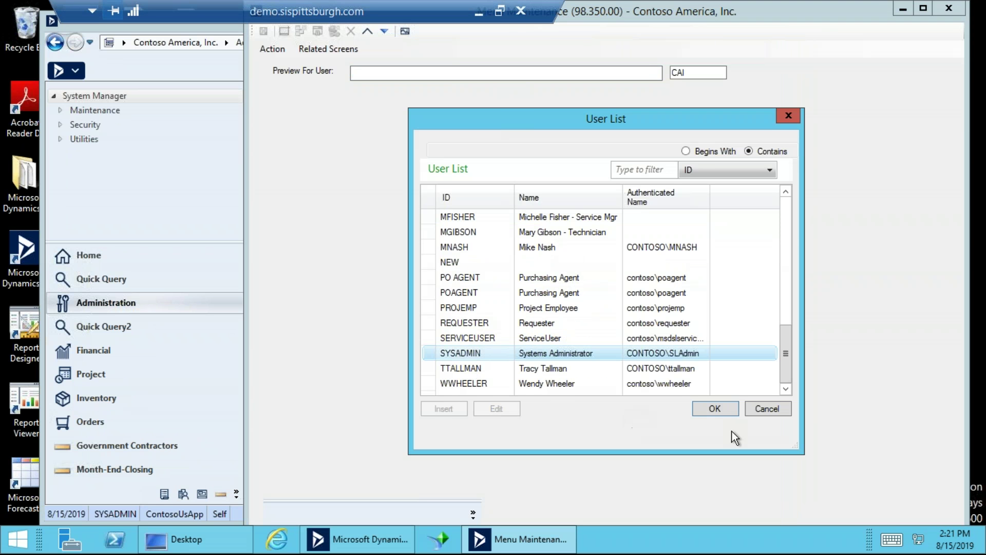
pyautogui.click(717, 409)
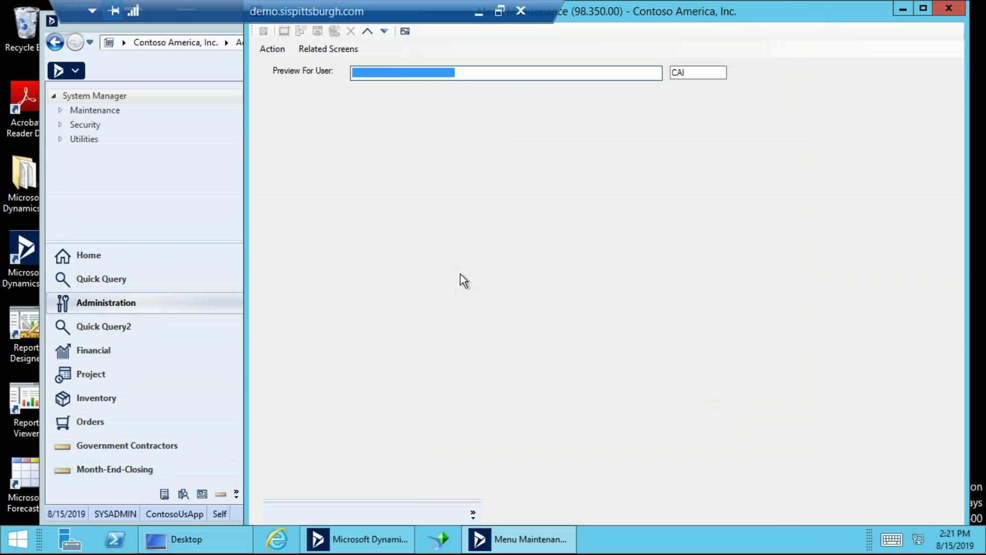
pyautogui.press('Tab')
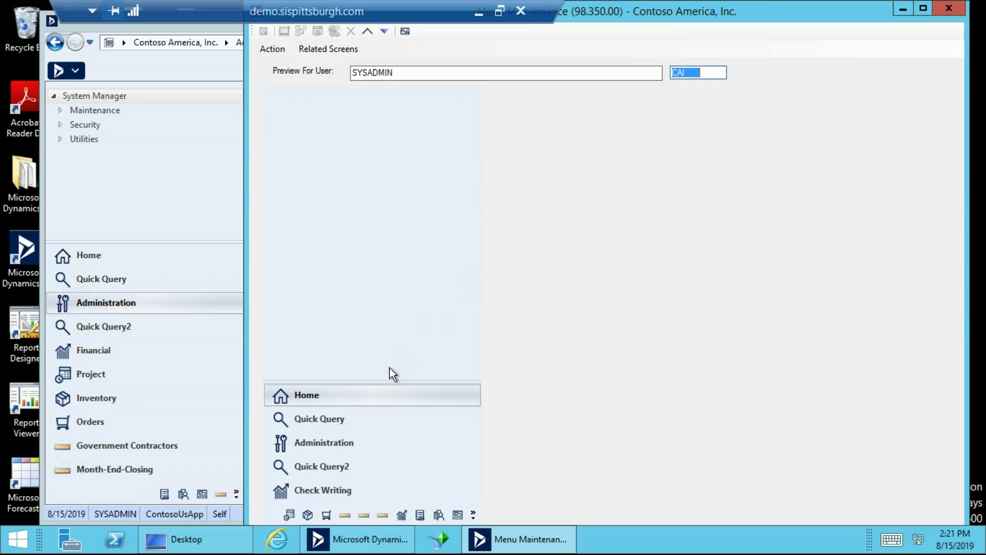
pyautogui.moveTo(390, 383); pyautogui.dragTo(355, 92)
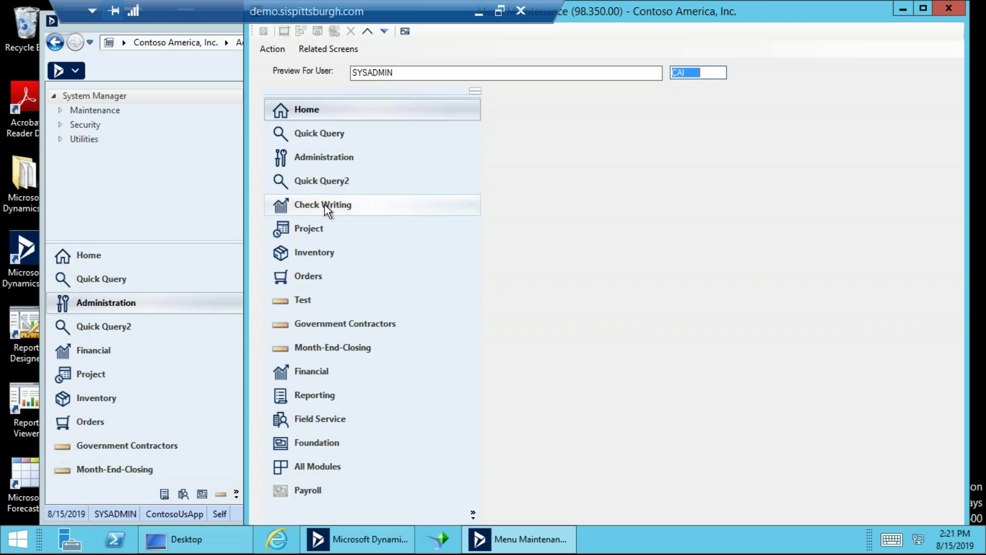
pyautogui.click(324, 205)
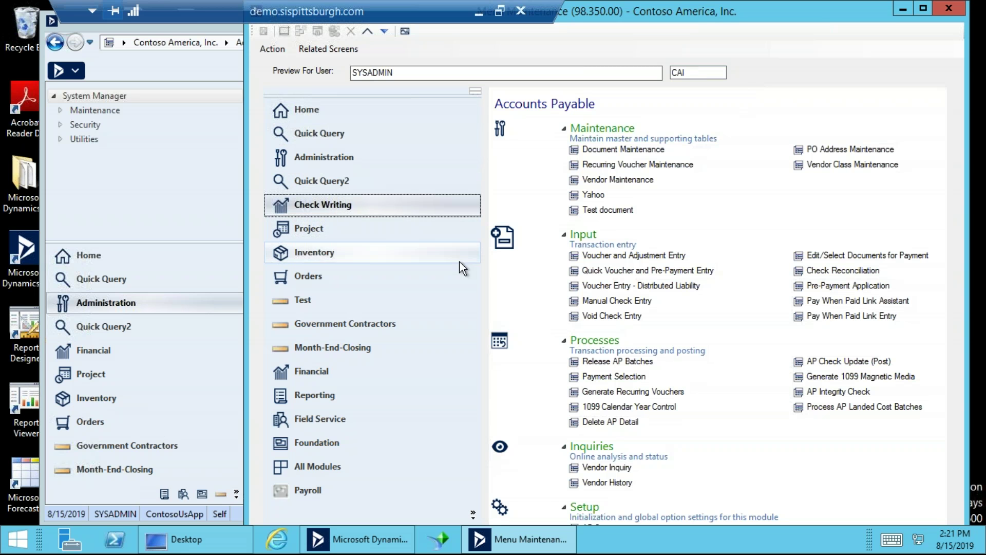
pyautogui.click(331, 225)
pyautogui.click(345, 208)
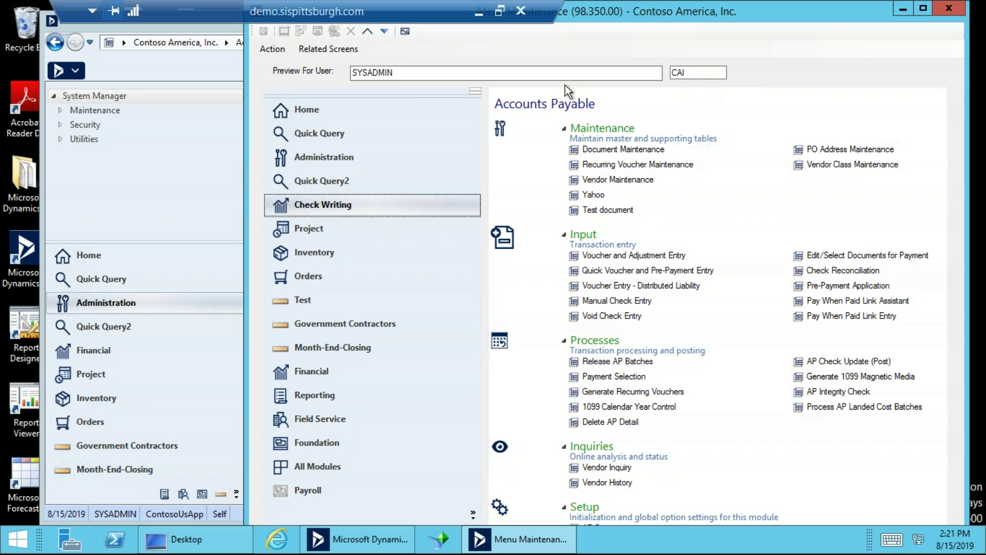
pyautogui.click(404, 30)
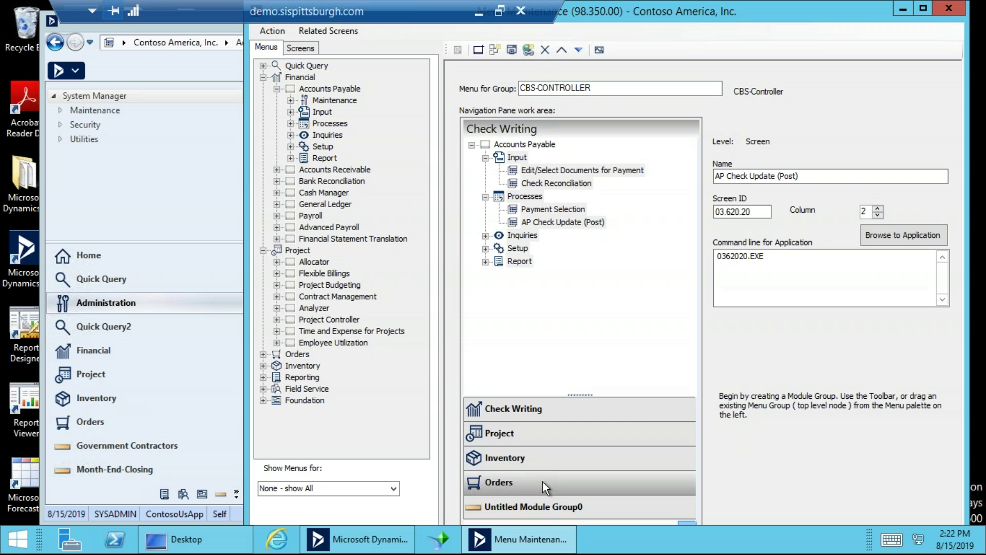
# Expand the module group list and inspect the CBS-CONTROLLER and Untitled Module Group0 entries.
pyautogui.moveTo(580, 395); pyautogui.dragTo(579, 296)
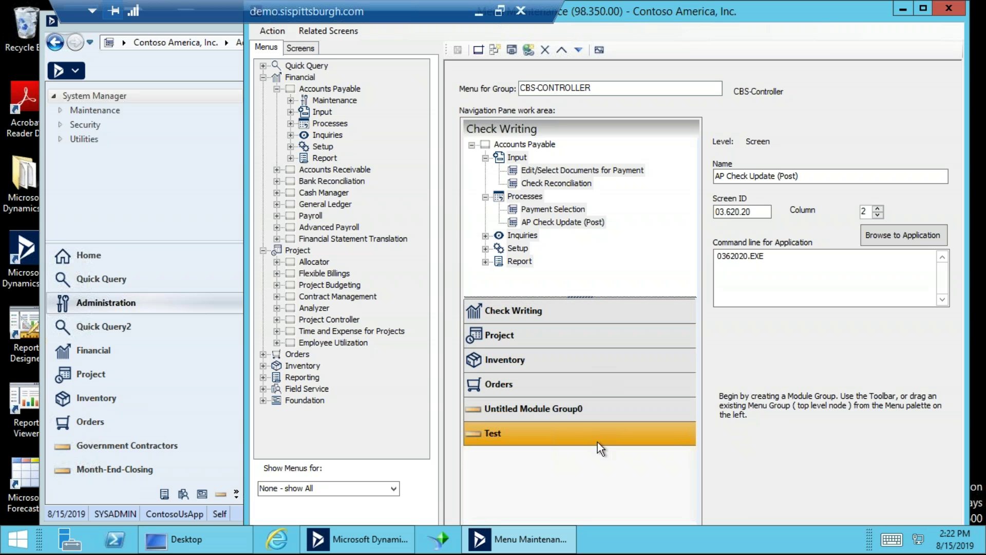
pyautogui.doubleClick(563, 90)
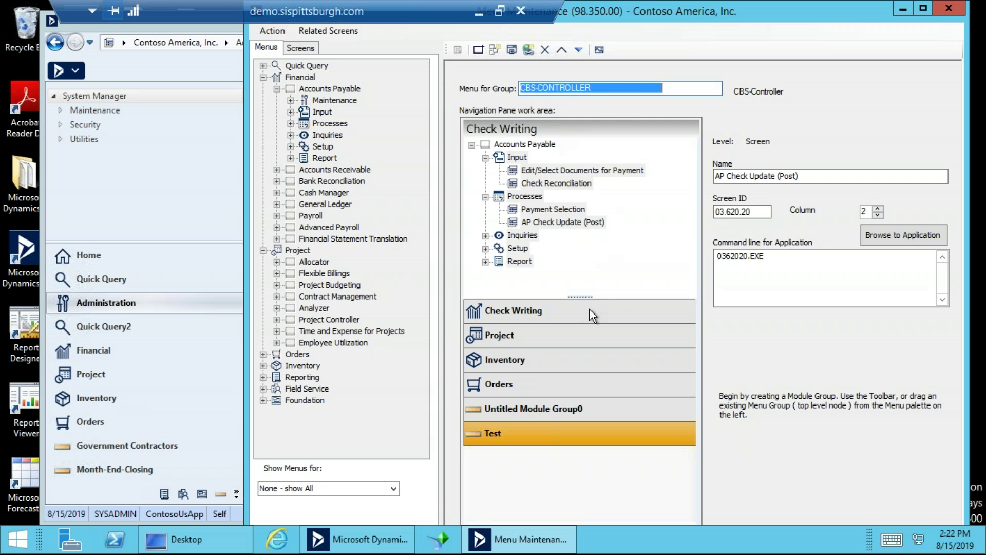
pyautogui.click(580, 410)
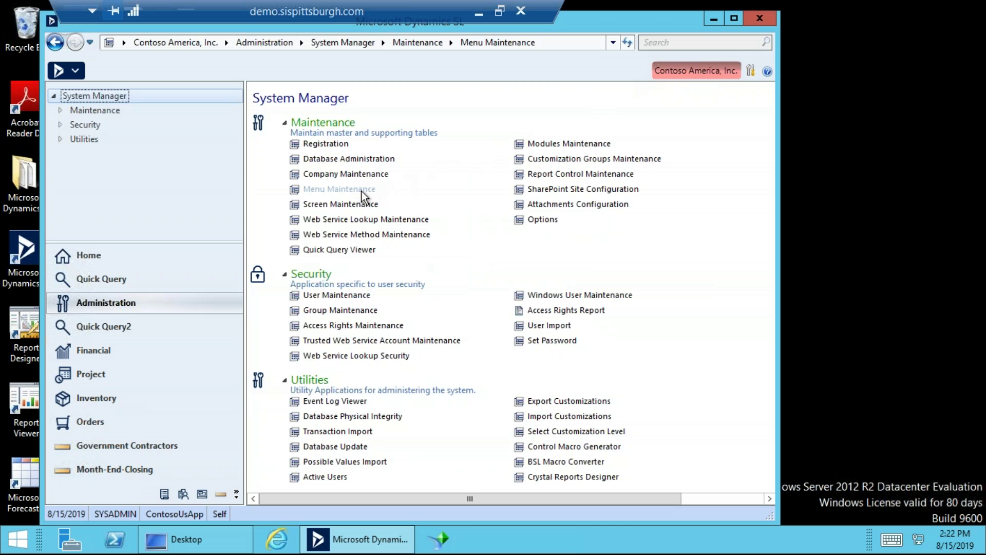
# Reopen Menu Maintenance, load the CBS-CONTROLLER group's menu, then close the editor.
pyautogui.click(361, 190)
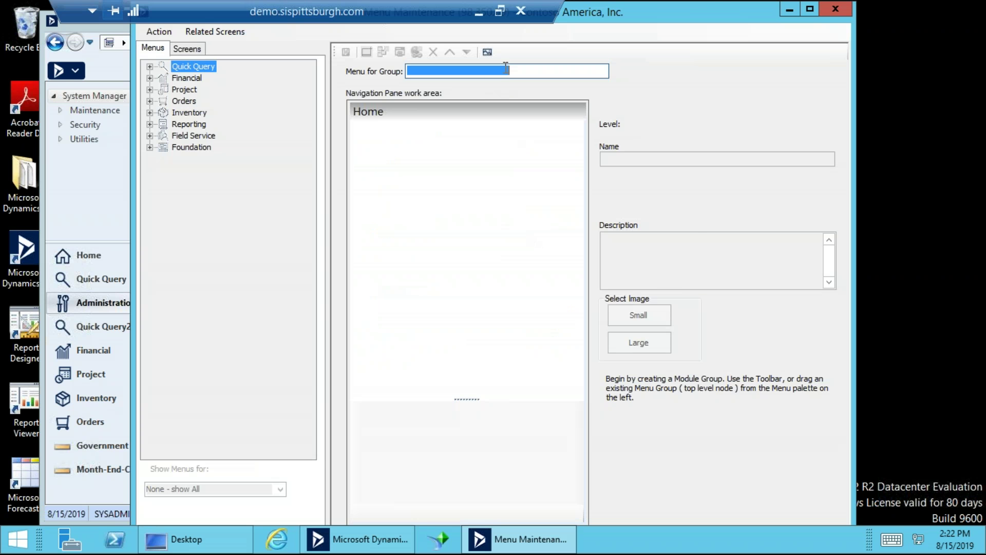
pyautogui.doubleClick(506, 69)
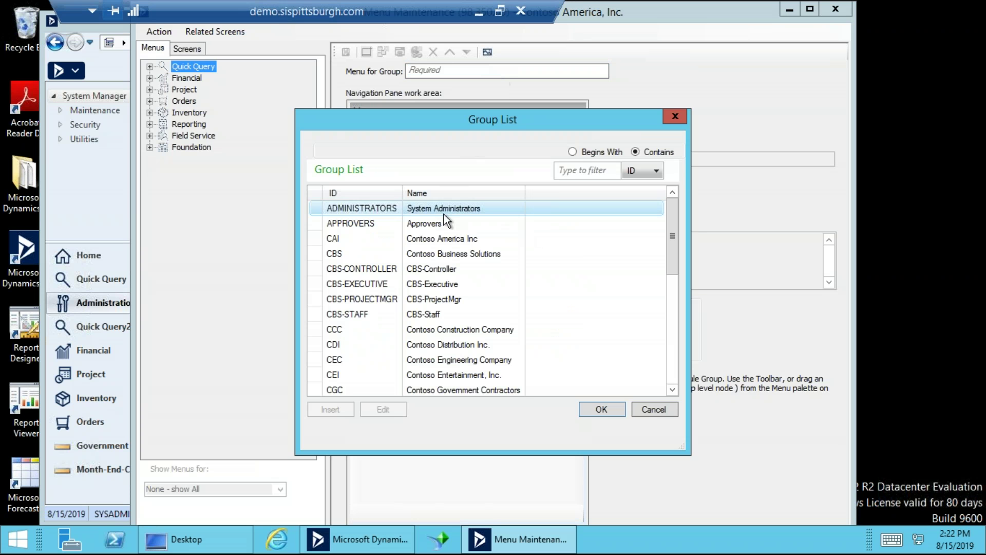
pyautogui.doubleClick(437, 267)
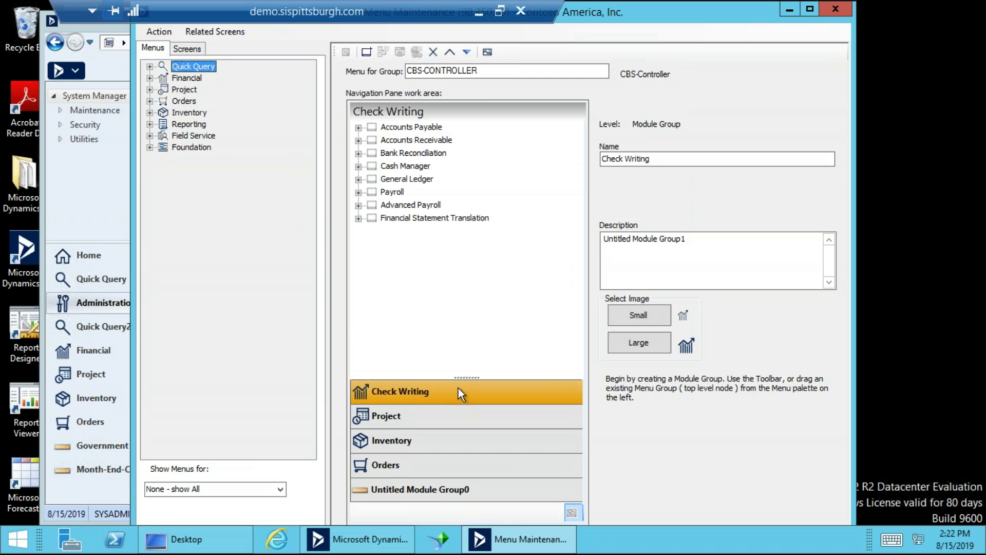
pyautogui.moveTo(467, 377); pyautogui.dragTo(471, 268)
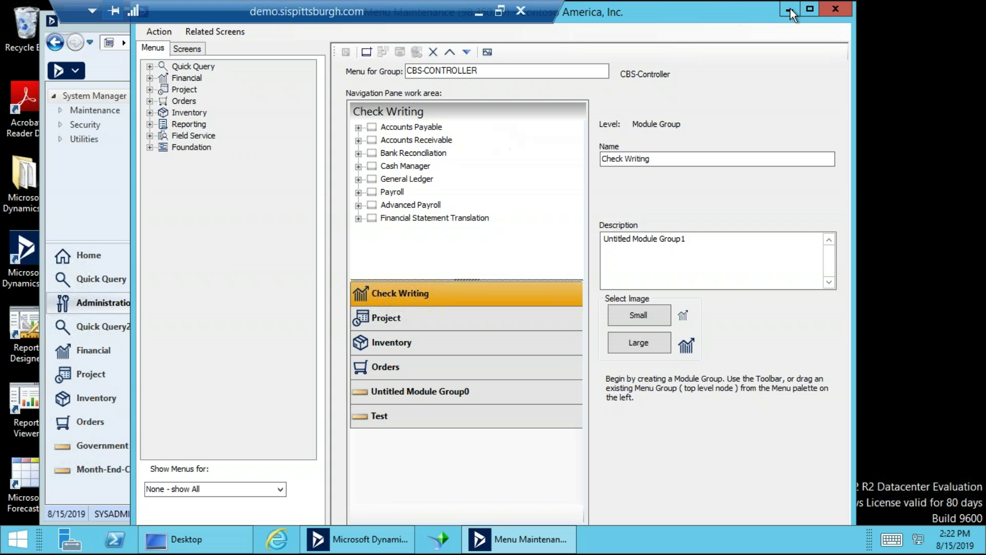
pyautogui.click(550, 76)
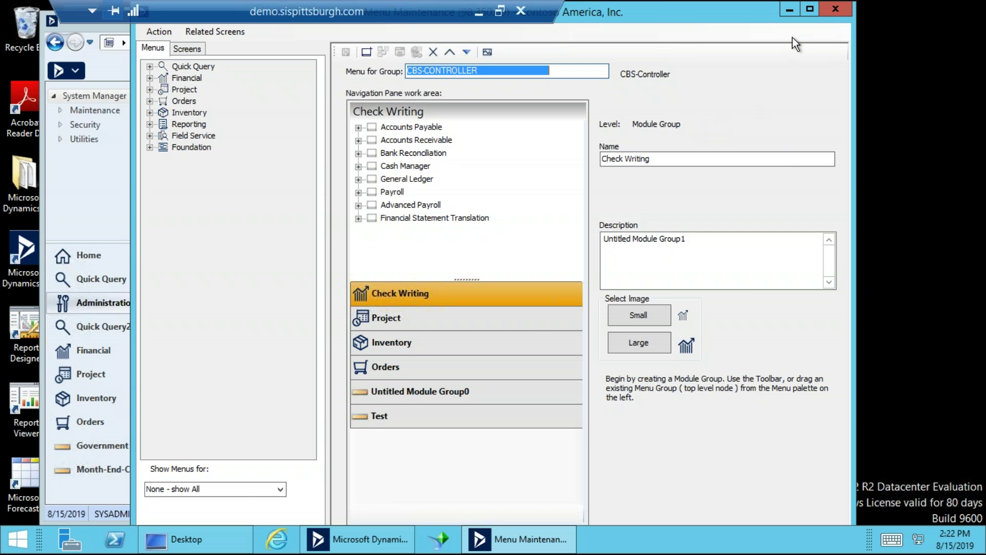
pyautogui.click(835, 10)
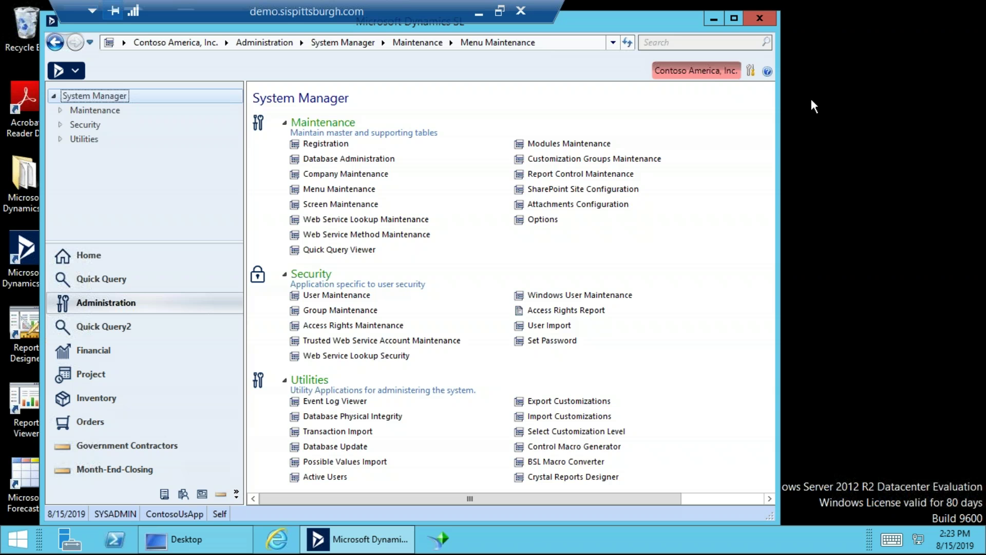
# Cancel out of Tools > Options, then close Dynamics SL and relaunch it from the taskbar.
pyautogui.click(750, 70)
pyautogui.click(800, 191)
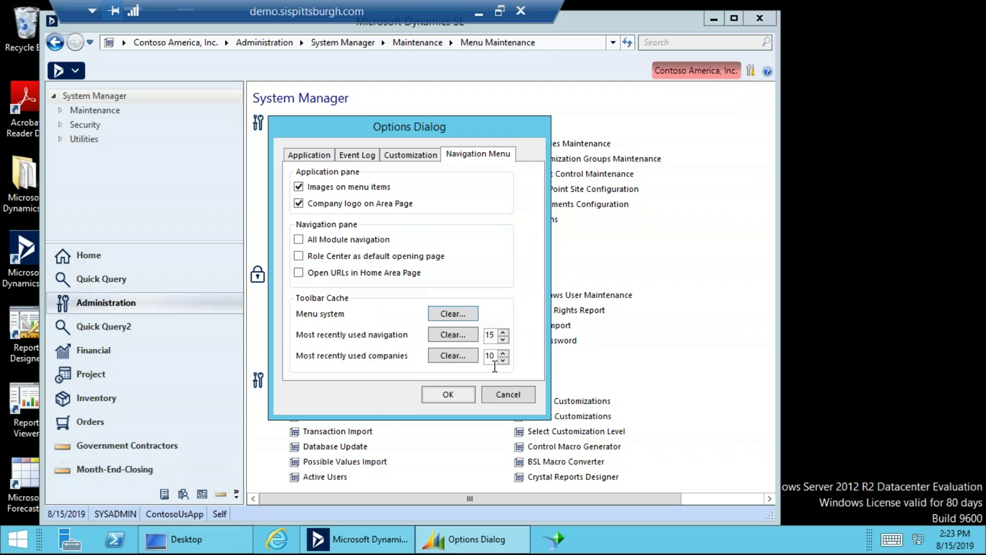
pyautogui.click(505, 399)
pyautogui.click(755, 20)
pyautogui.click(326, 541)
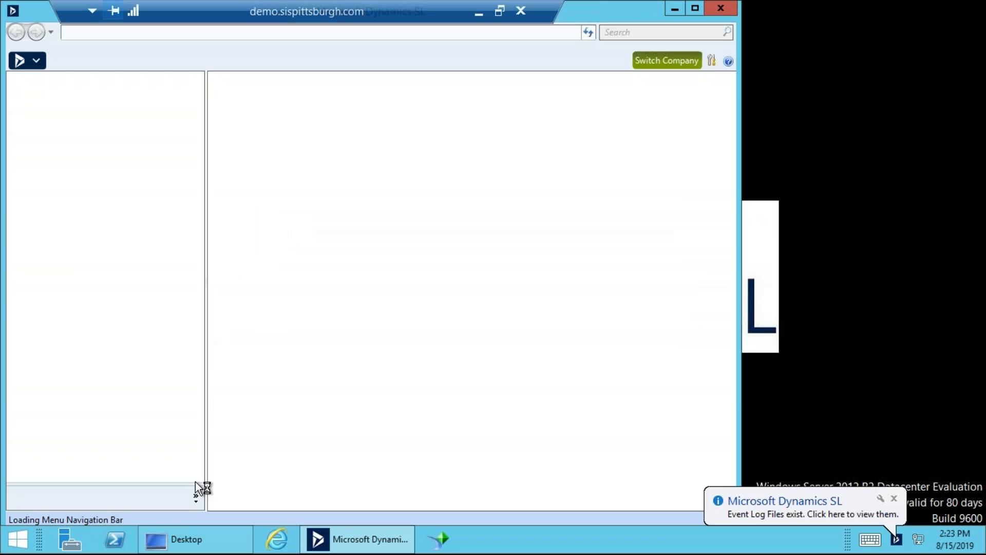
# View the new Check Writing module, then switch to Financial and lower the window's top edge.
pyautogui.click(98, 354)
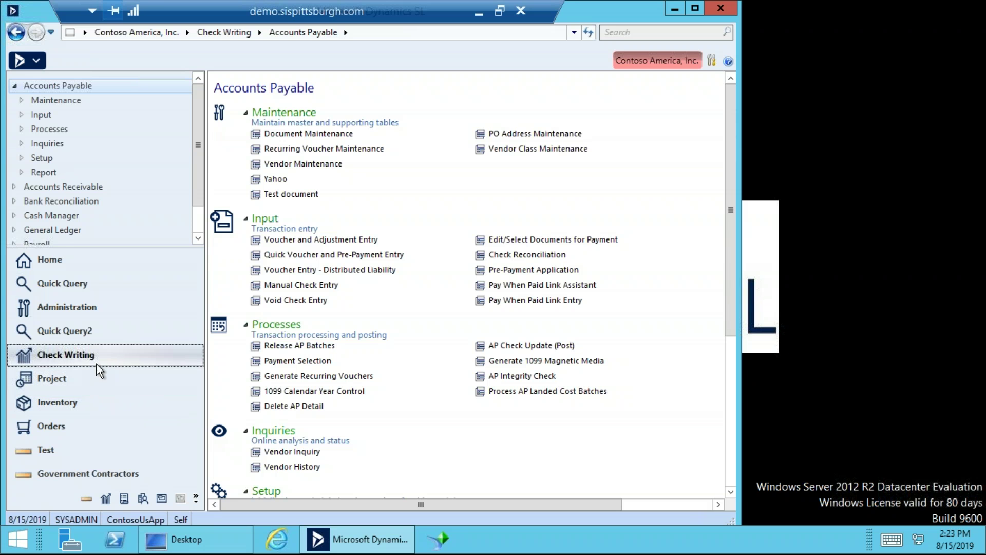
pyautogui.moveTo(141, 247); pyautogui.dragTo(147, 188)
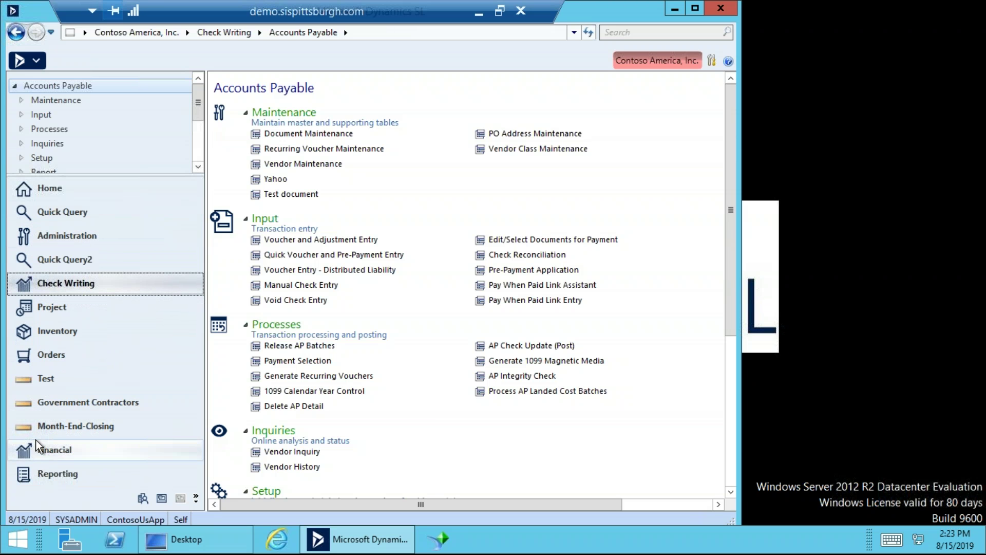
pyautogui.click(43, 449)
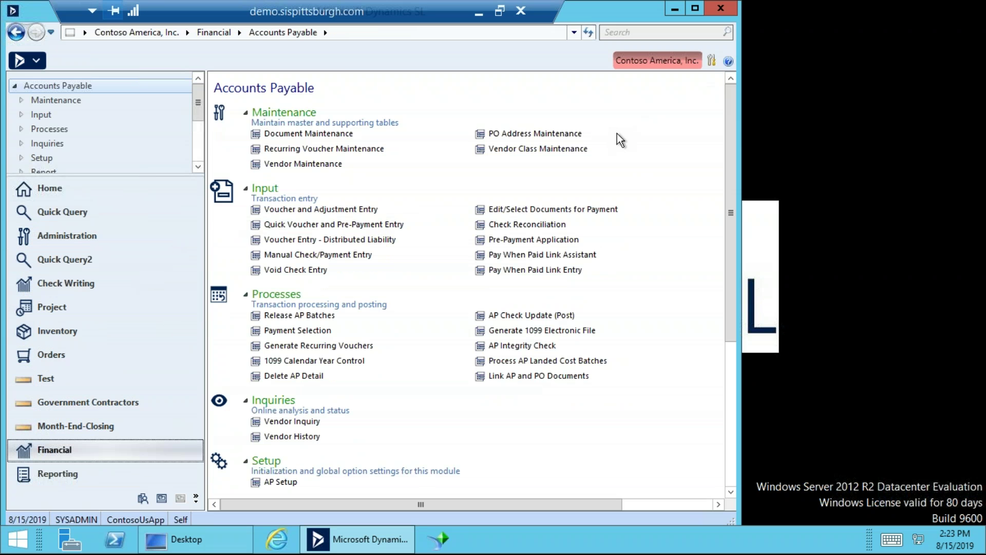
pyautogui.moveTo(602, 2); pyautogui.dragTo(692, 41)
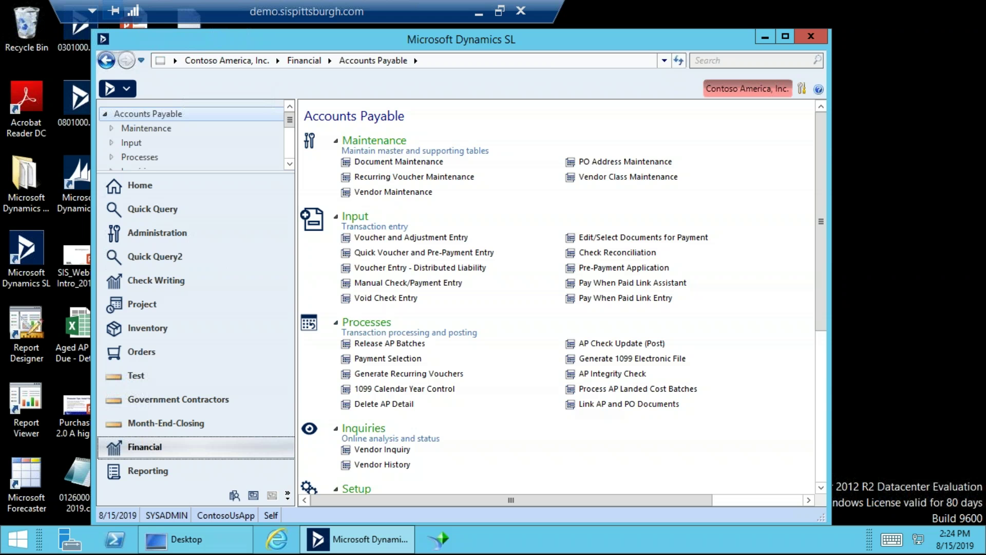
# Launch Crystal Reports, open 03645.rpt with its APDoc database fields expanded, then minimize it.
pyautogui.click(20, 539)
pyautogui.click(957, 264)
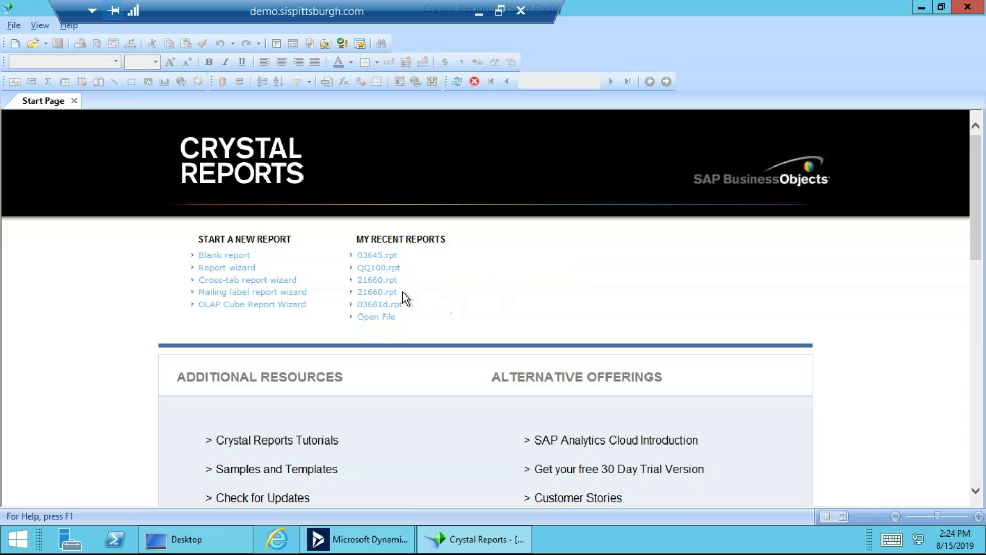
pyautogui.click(377, 255)
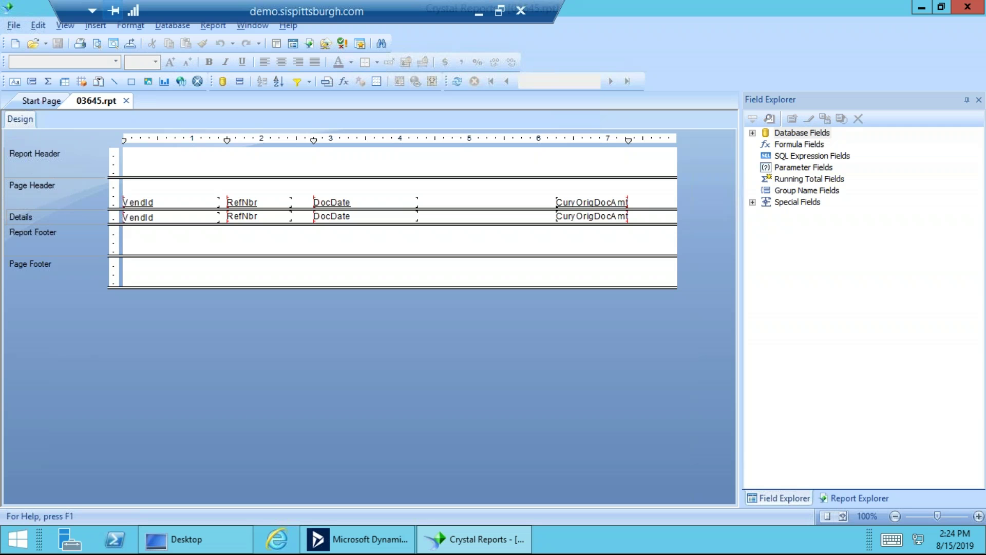
pyautogui.click(752, 133)
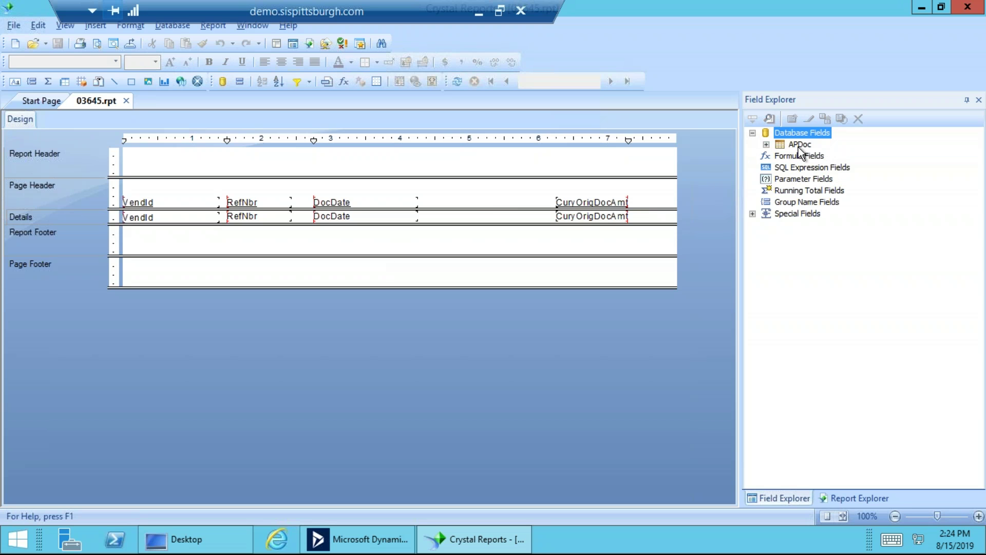
pyautogui.moveTo(423, 11); pyautogui.dragTo(628, 6)
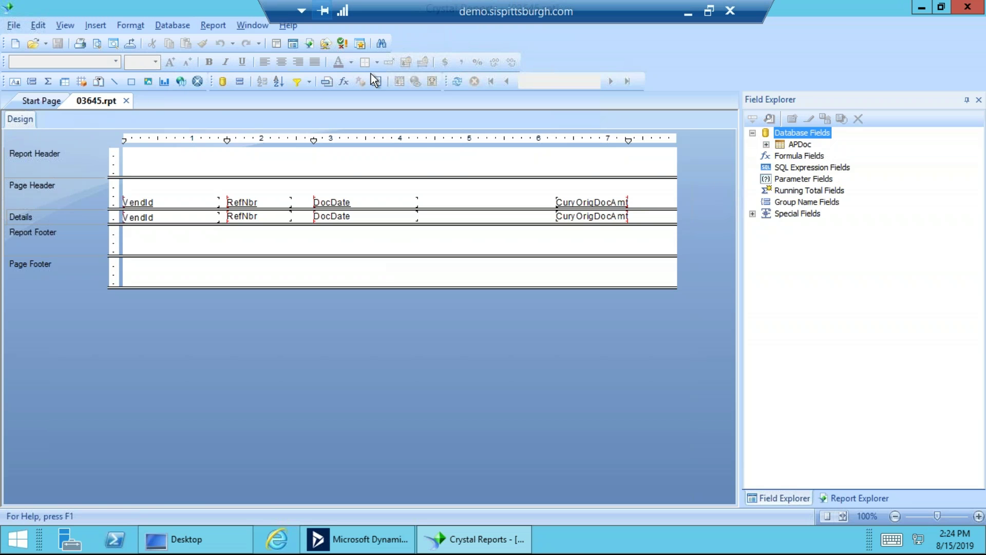
pyautogui.click(920, 10)
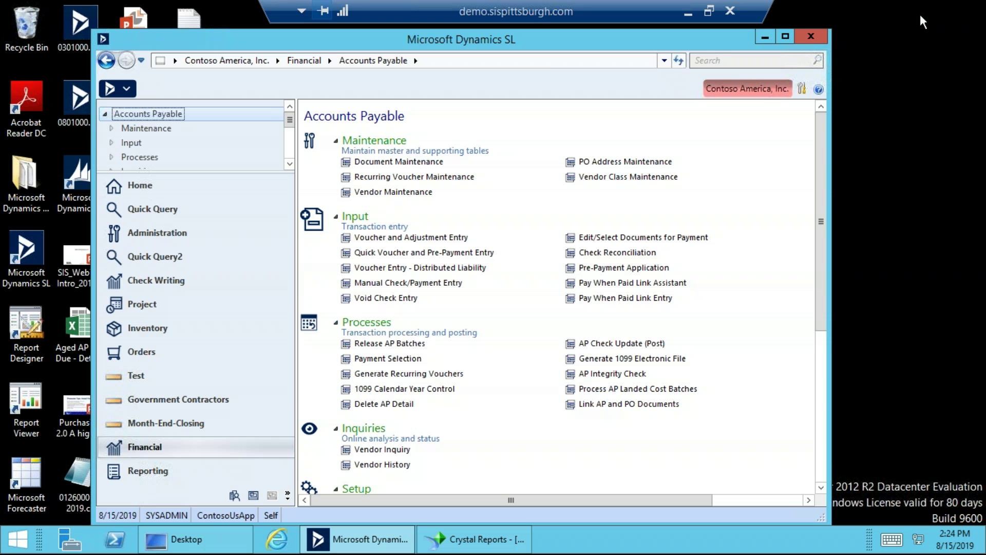
# Open Screen Maintenance from System Manager, enlarge it, and scroll to AP Transactions (03.640.00) in row 164.
pyautogui.click(170, 234)
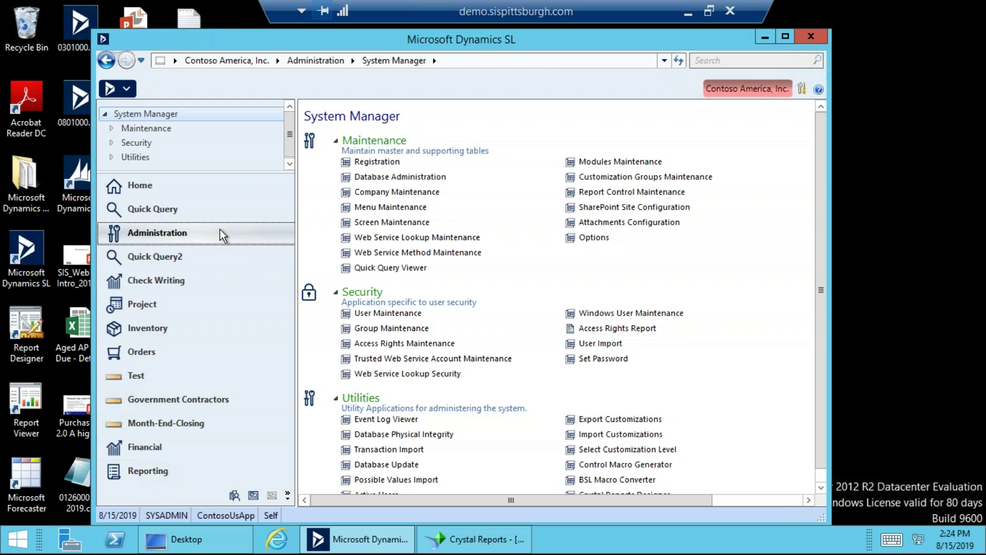
pyautogui.click(371, 221)
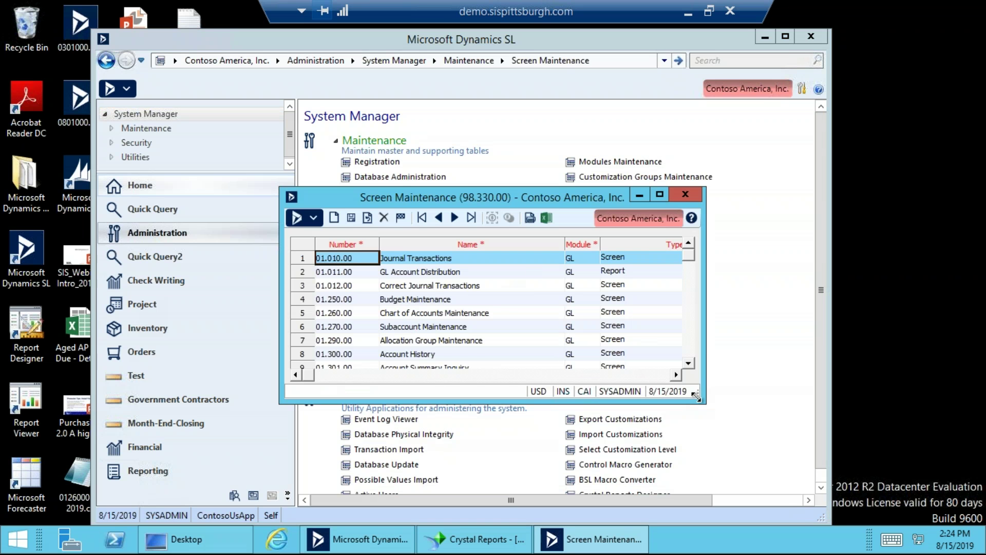
pyautogui.moveTo(785, 463); pyautogui.dragTo(817, 485)
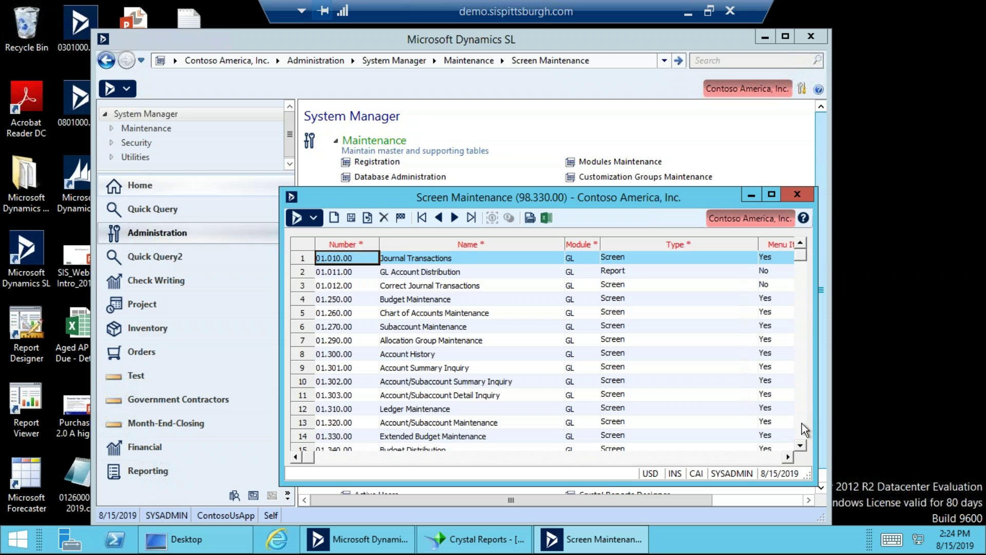
pyautogui.click(803, 423)
pyautogui.click(802, 423)
pyautogui.click(802, 424)
pyautogui.click(802, 423)
pyautogui.click(803, 423)
pyautogui.click(802, 424)
pyautogui.click(802, 423)
pyautogui.click(802, 423)
pyautogui.click(803, 424)
pyautogui.click(803, 424)
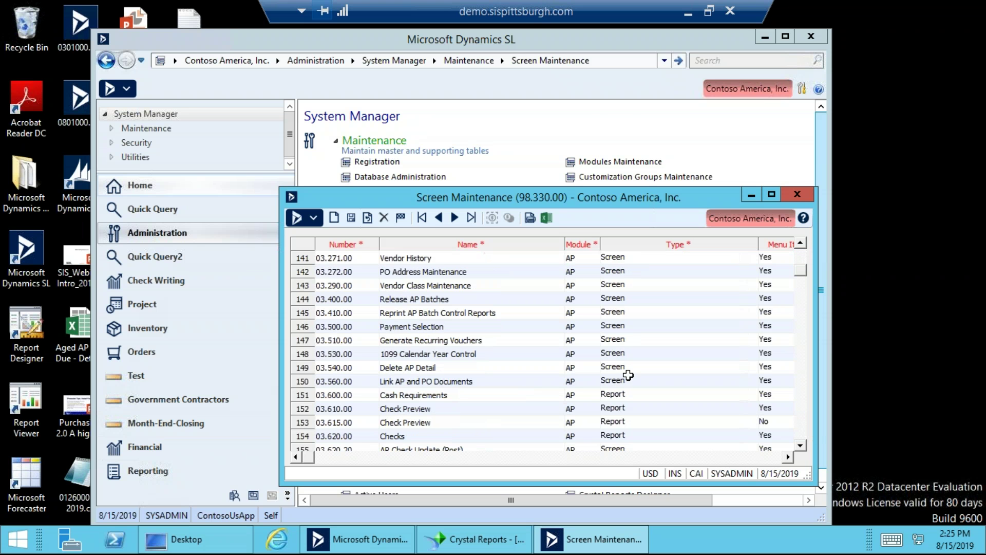
pyautogui.click(805, 424)
pyautogui.click(432, 383)
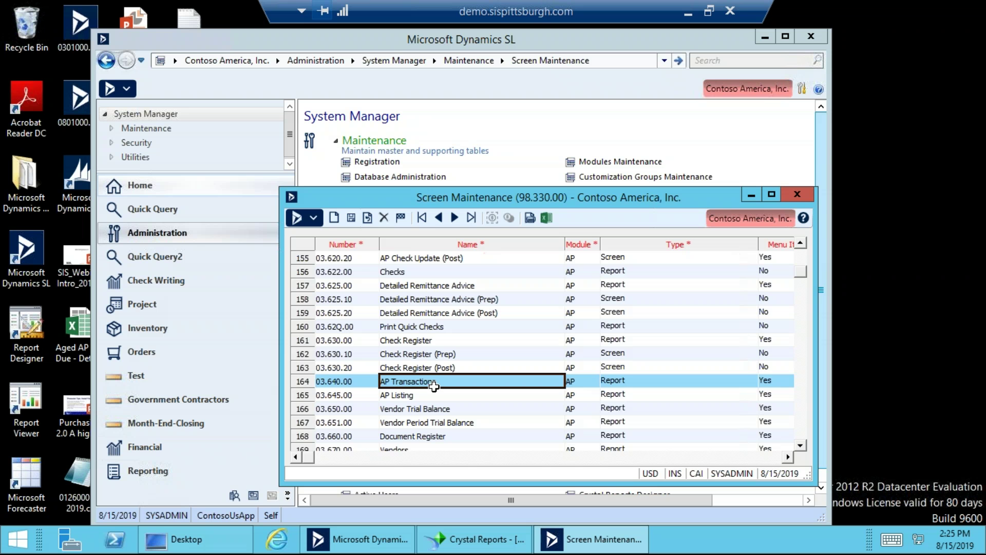
# Insert a blank row above AP Transactions and set its Type to Report.
pyautogui.click(341, 383)
pyautogui.press('Insert')
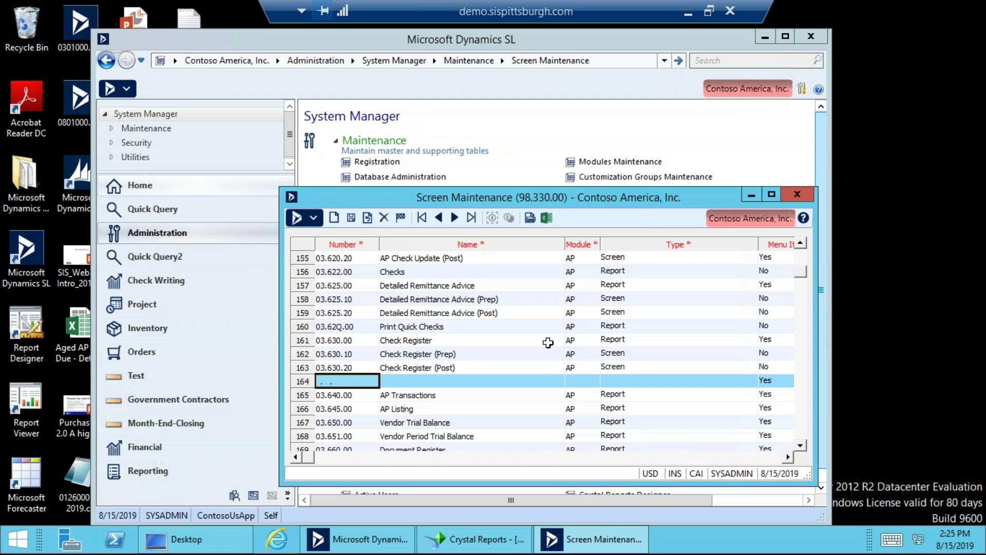
pyautogui.click(585, 381)
pyautogui.click(639, 385)
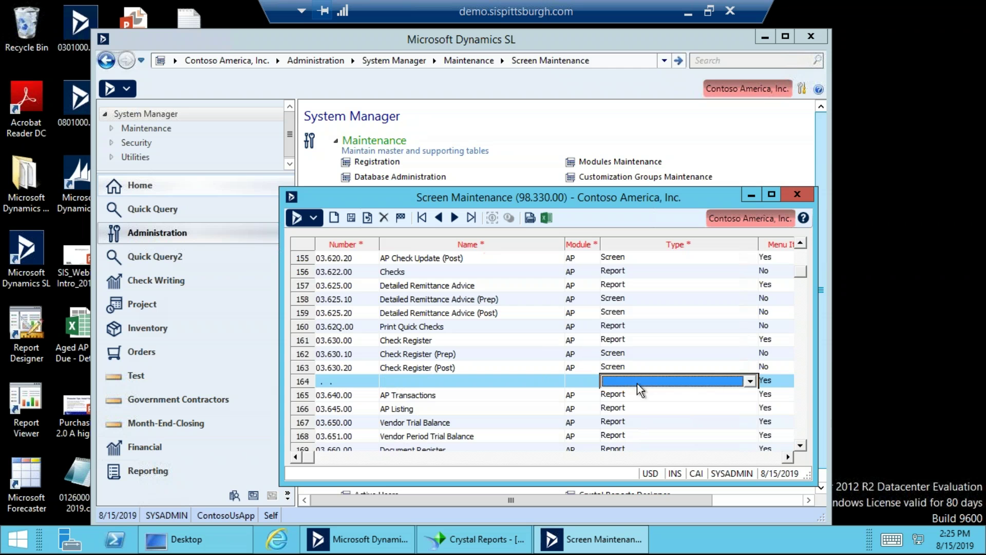
pyautogui.click(750, 381)
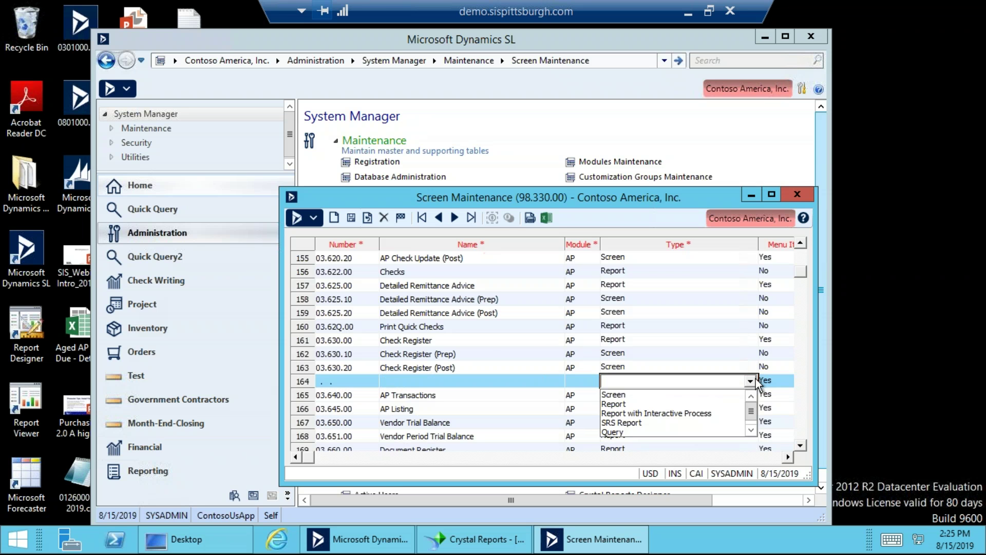
pyautogui.click(756, 379)
pyautogui.click(755, 379)
pyautogui.click(725, 392)
pyautogui.click(723, 384)
pyautogui.click(691, 405)
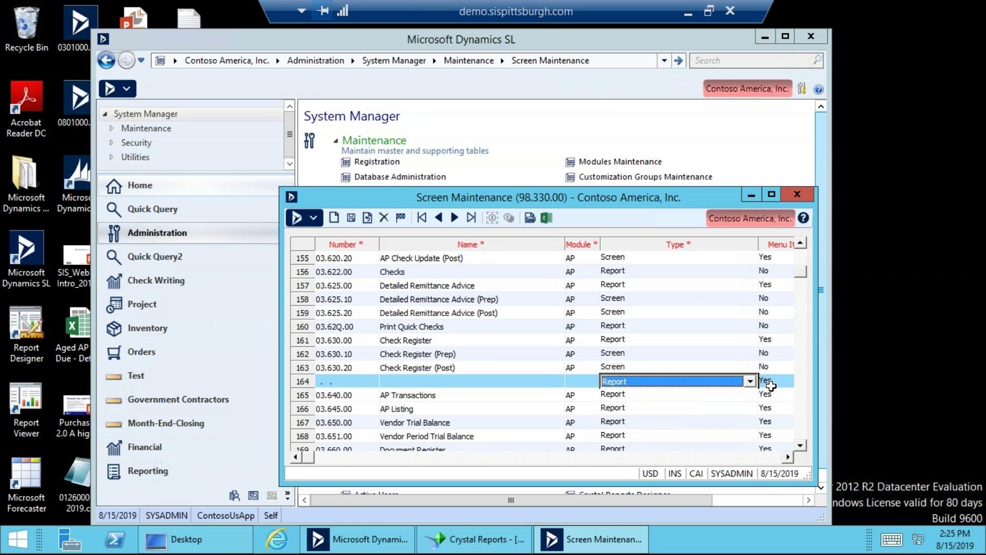
# Delete the blank row and close Screen Maintenance without saving.
pyautogui.click(352, 380)
pyautogui.hotkey('ctrl', 'Delete')
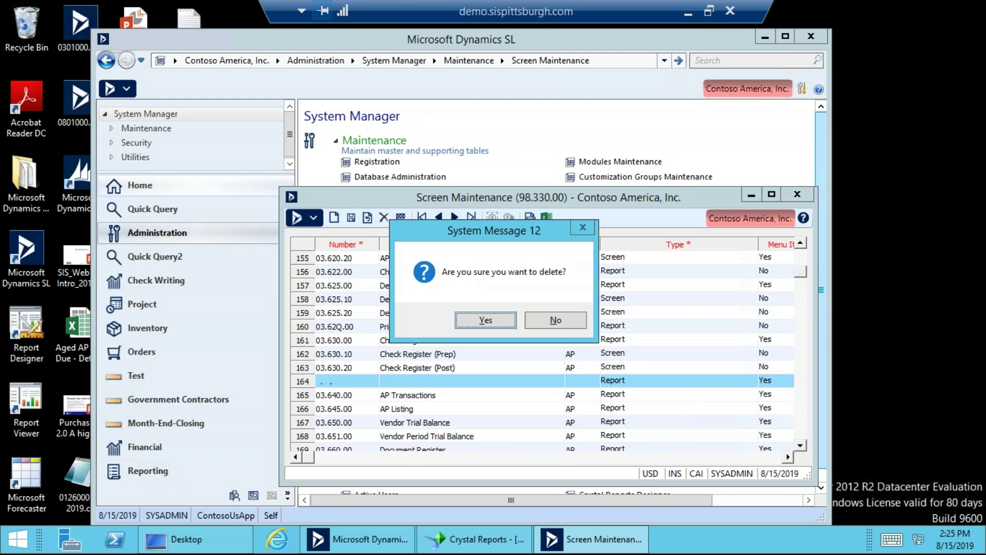
pyautogui.click(486, 320)
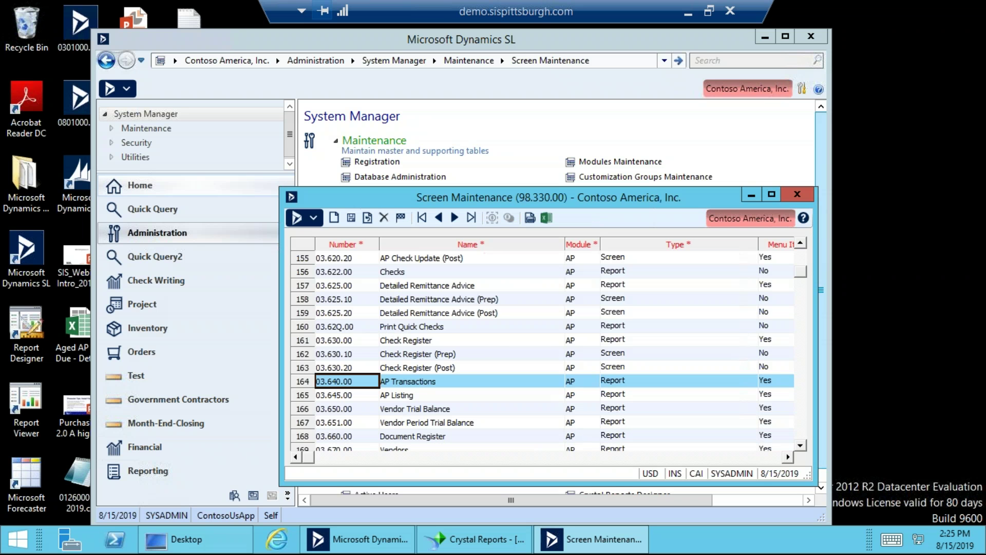
pyautogui.click(430, 394)
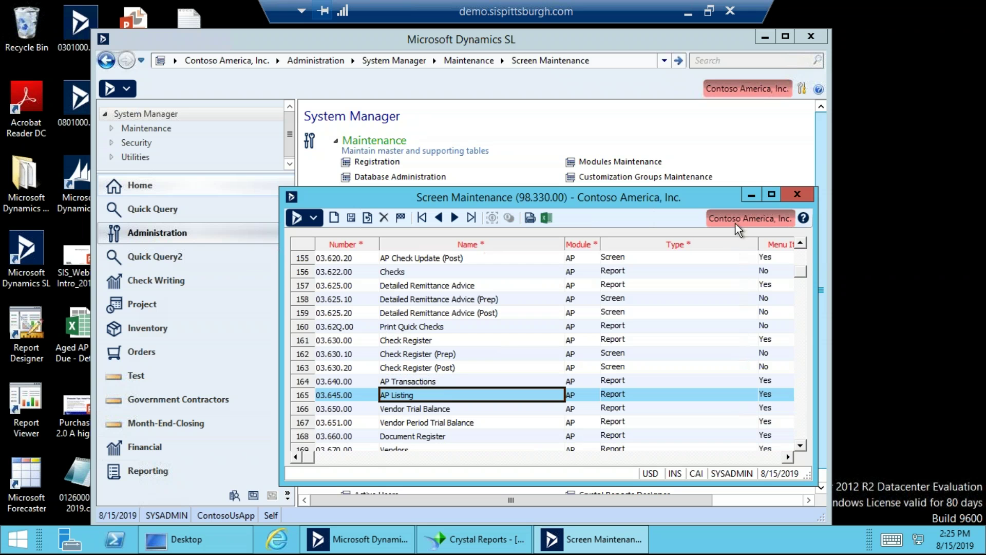
pyautogui.click(799, 194)
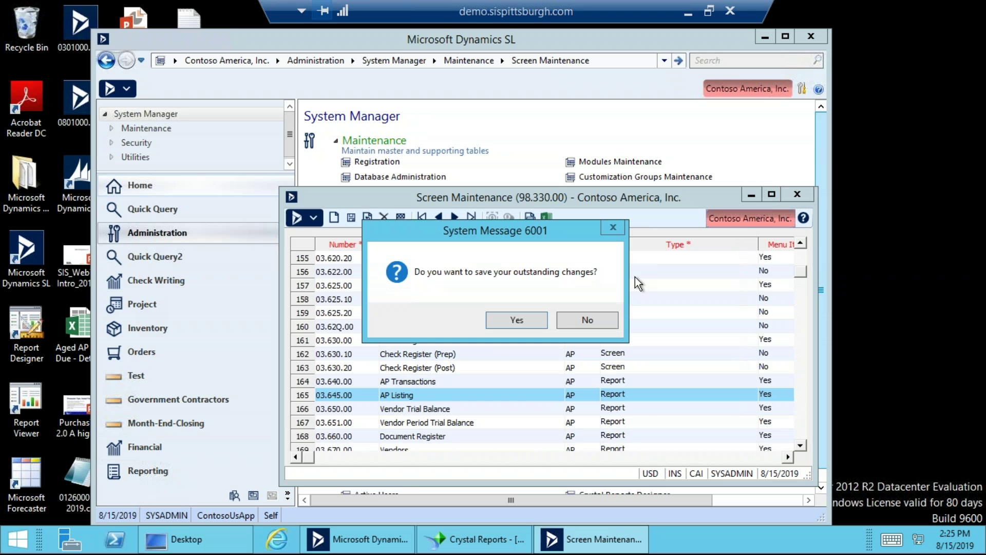
pyautogui.click(582, 323)
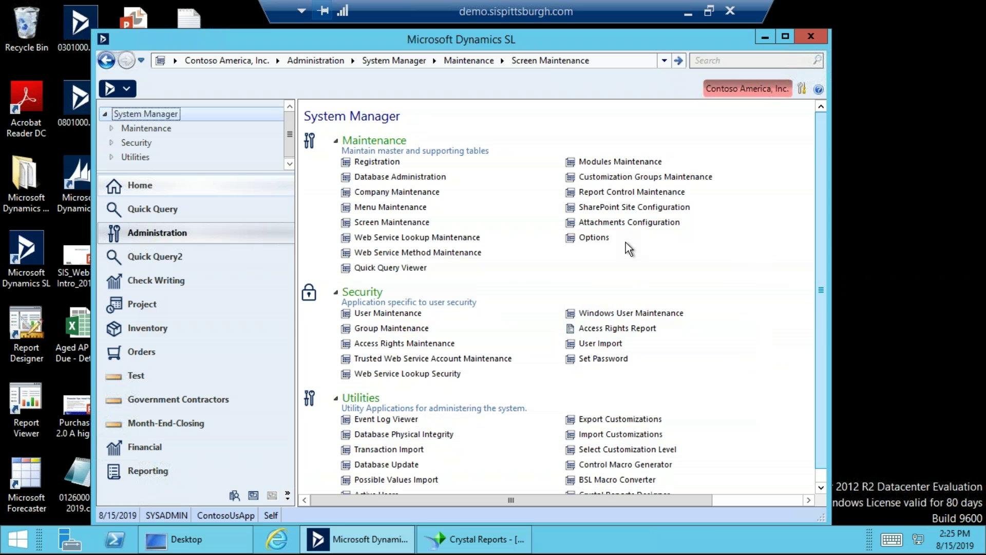
pyautogui.click(642, 193)
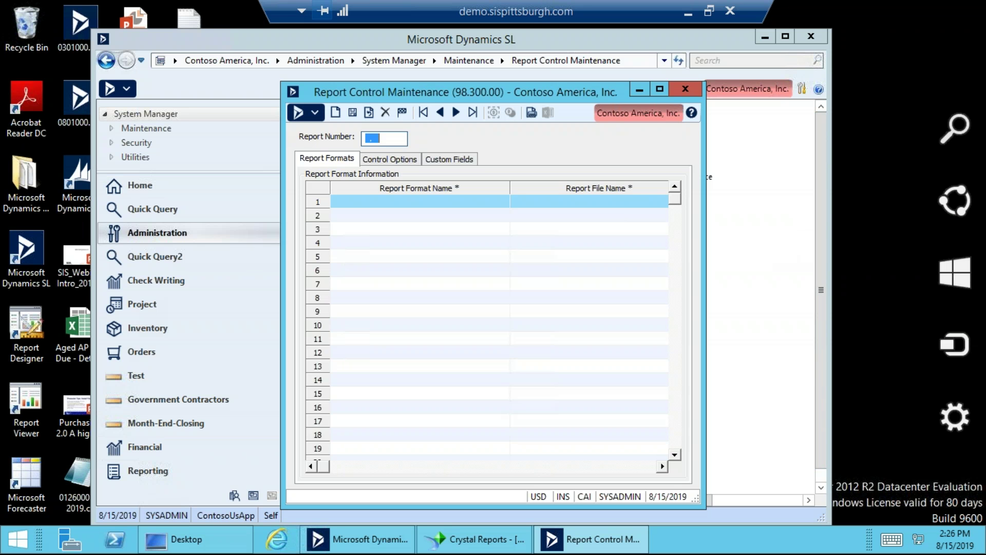
# Give report 03.645 a Standard format with report file 03645, save, and close the window.
pyautogui.write('03.645')
pyautogui.press('Tab')
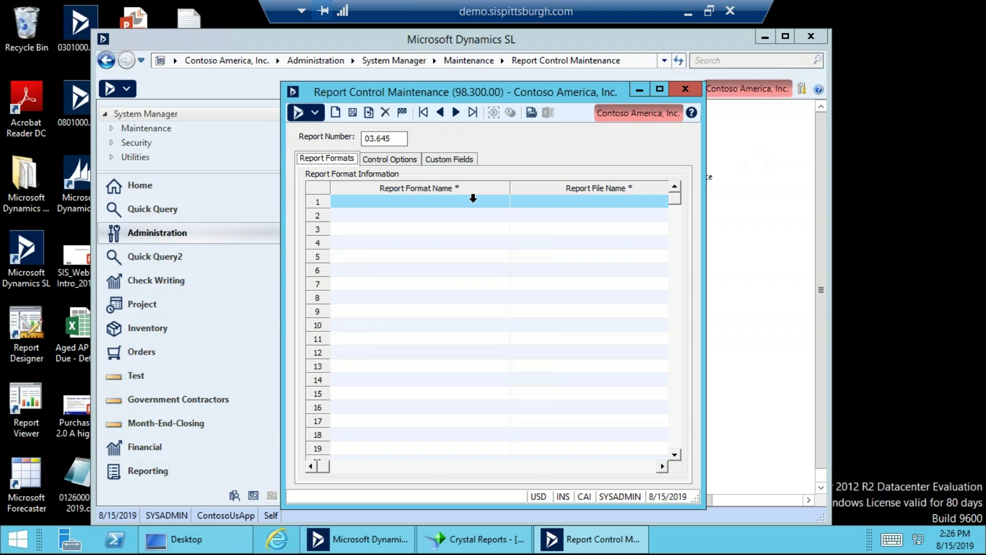
pyautogui.click(472, 201)
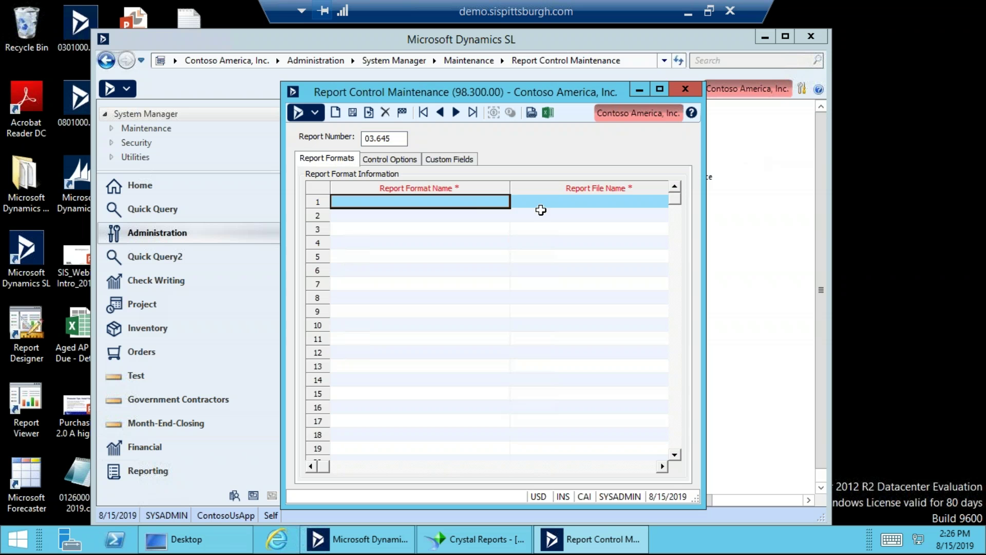
pyautogui.write('Stan')
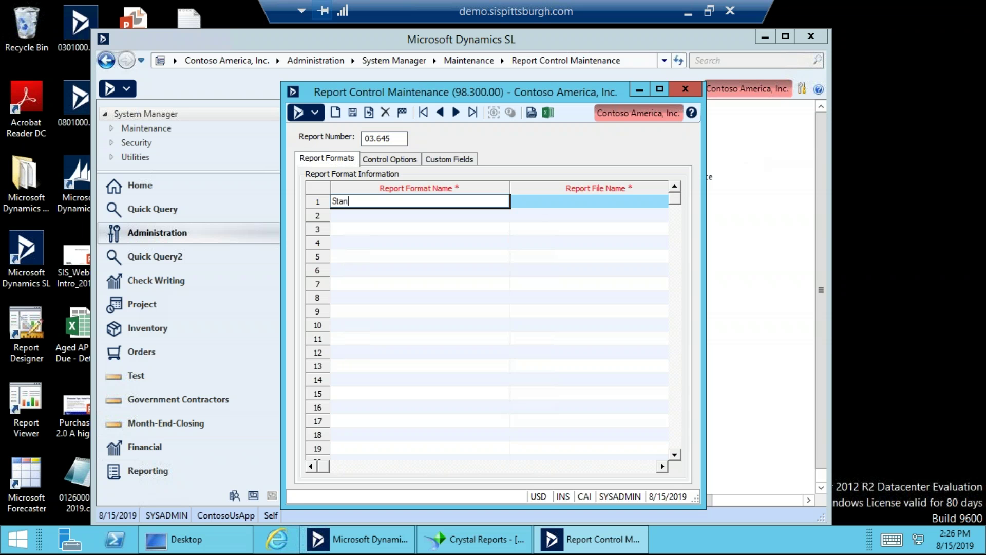
pyautogui.write('dard')
pyautogui.press('Tab')
pyautogui.write('03')
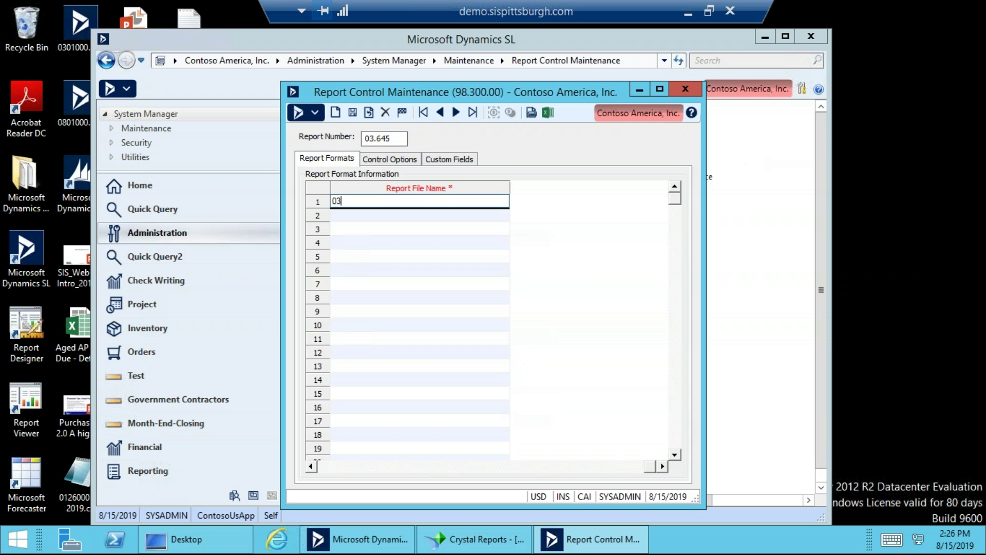
pyautogui.write('645')
pyautogui.click(351, 113)
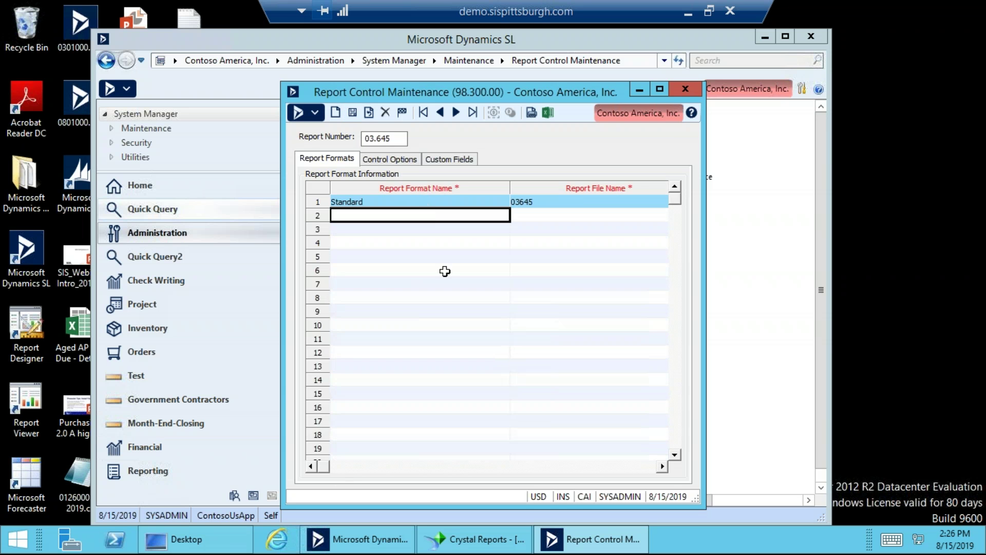
pyautogui.click(414, 203)
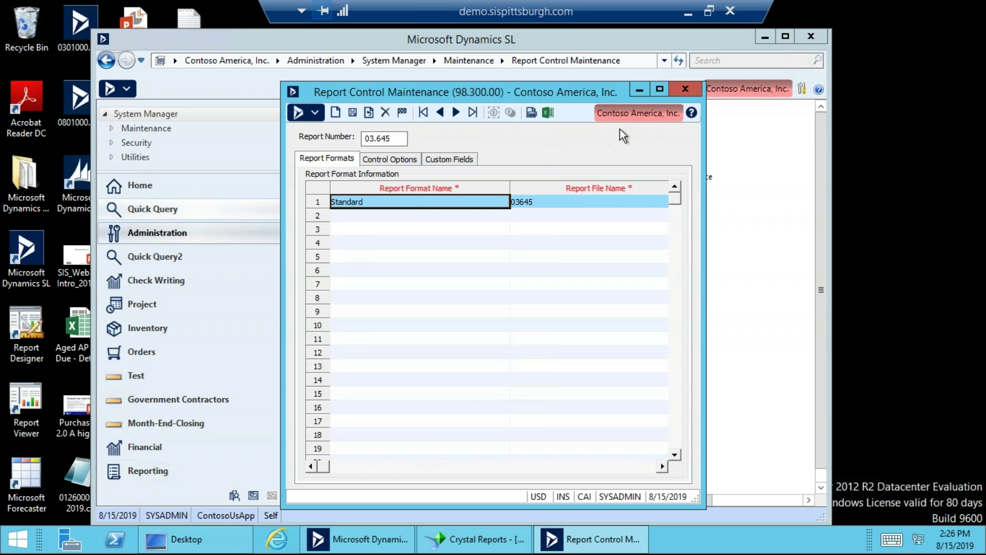
pyautogui.click(684, 89)
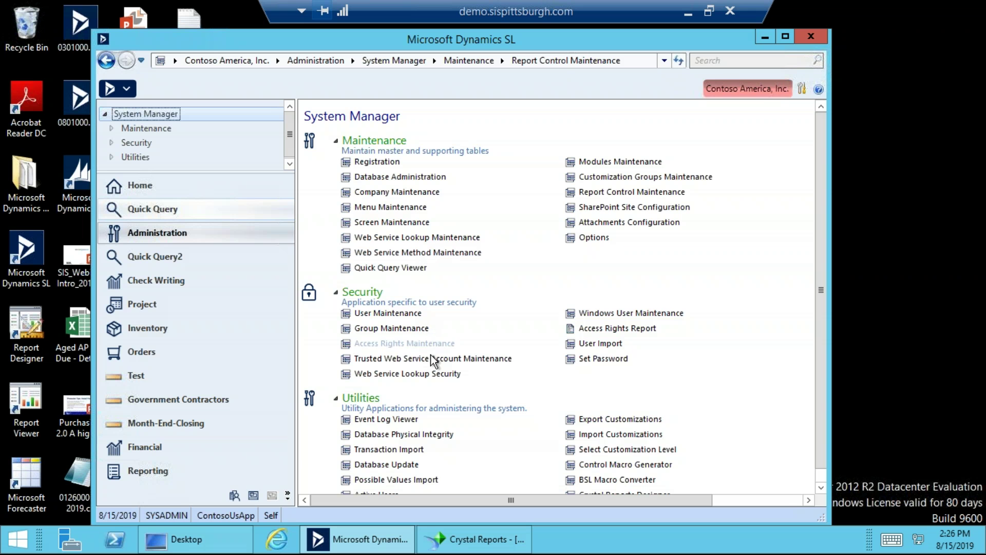
# In Access Rights Maintenance, set rights type Group for CBS-CONTROLLER and company CAI.
pyautogui.click(409, 343)
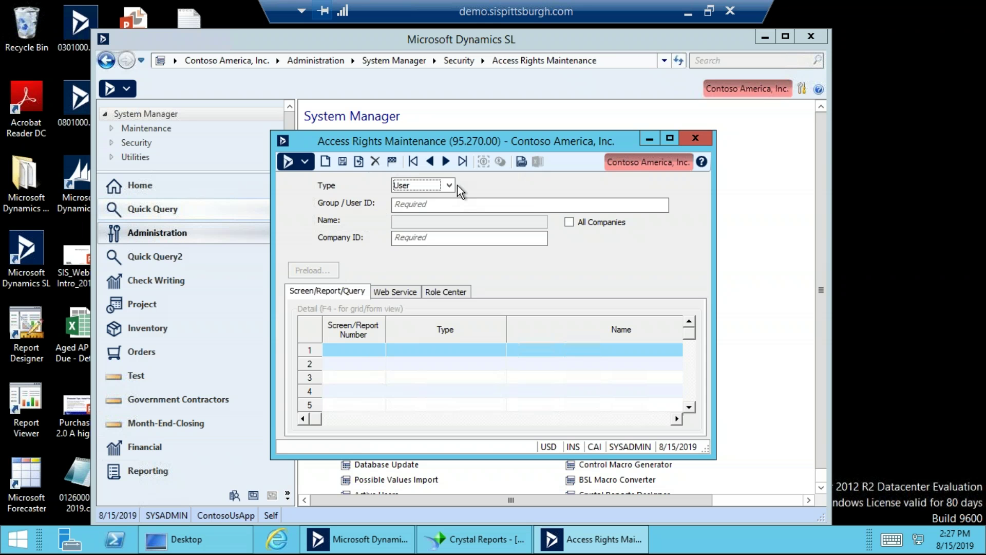
pyautogui.press('g')
pyautogui.click(445, 206)
pyautogui.doubleClick(445, 208)
pyautogui.doubleClick(381, 282)
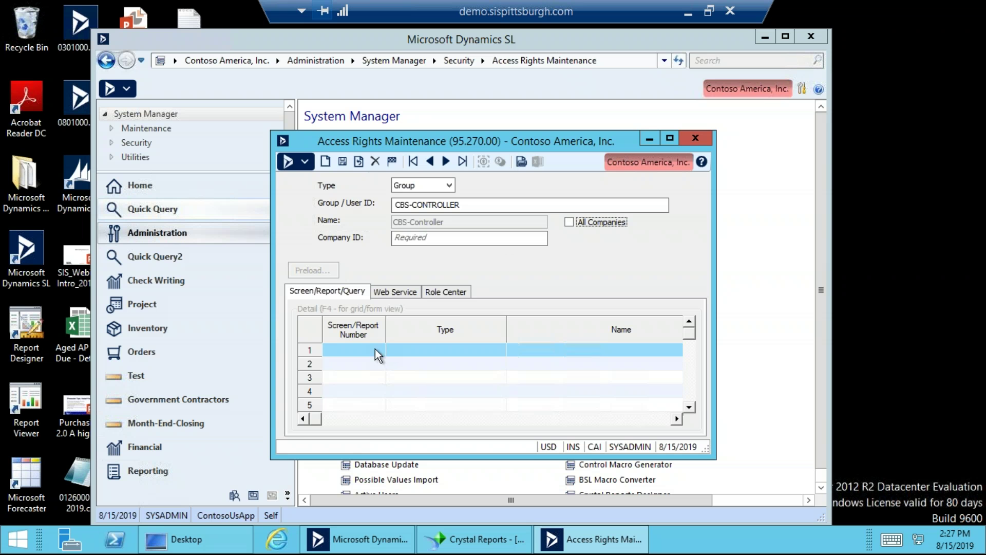
pyautogui.click(570, 223)
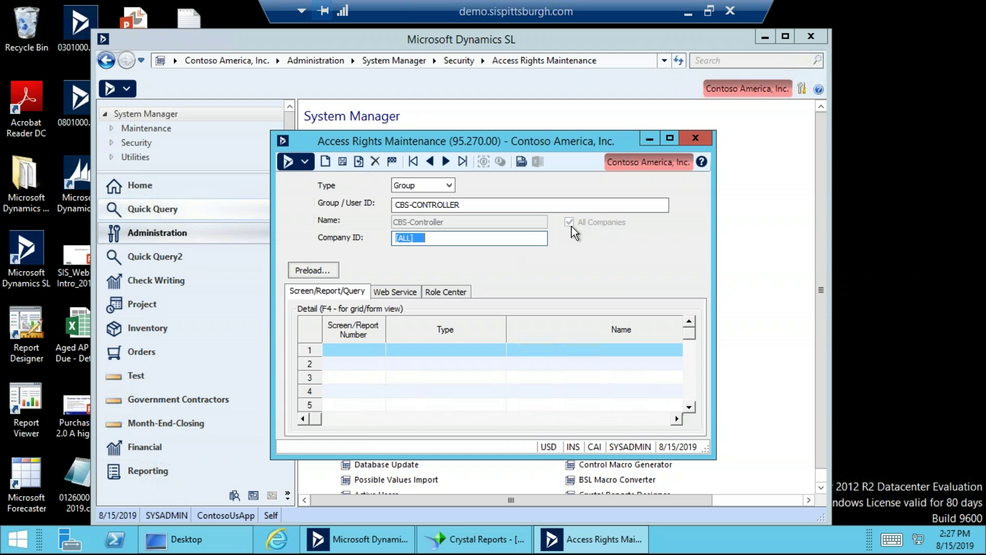
pyautogui.doubleClick(530, 240)
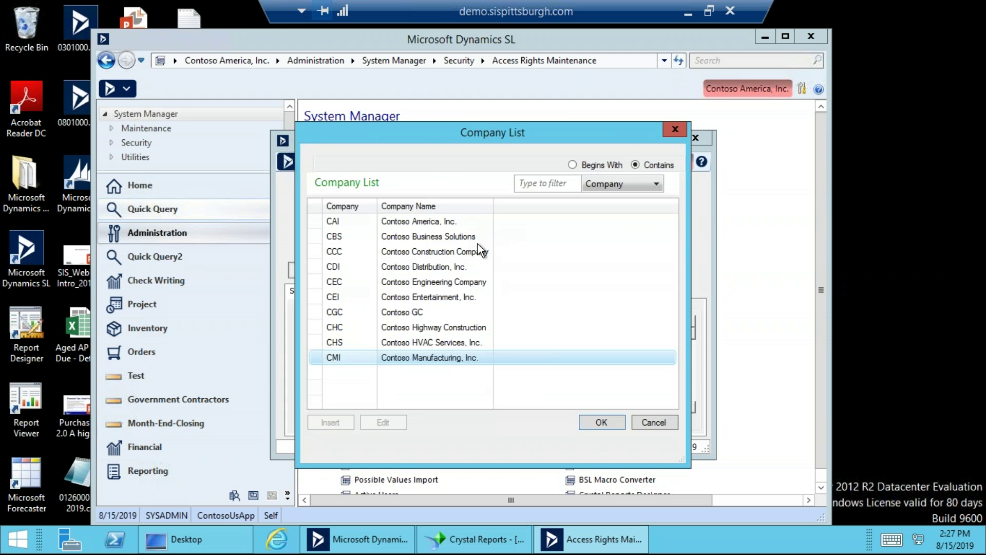
pyautogui.doubleClick(444, 221)
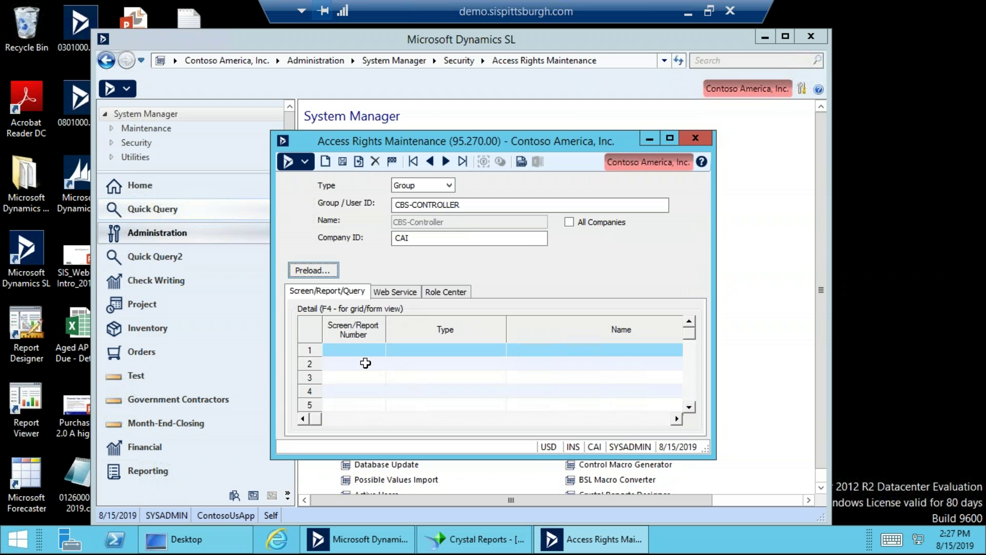
# Grant access to report 03.645.00 AP Listing, save, and close the window.
pyautogui.click(366, 351)
pyautogui.write('03.645.00')
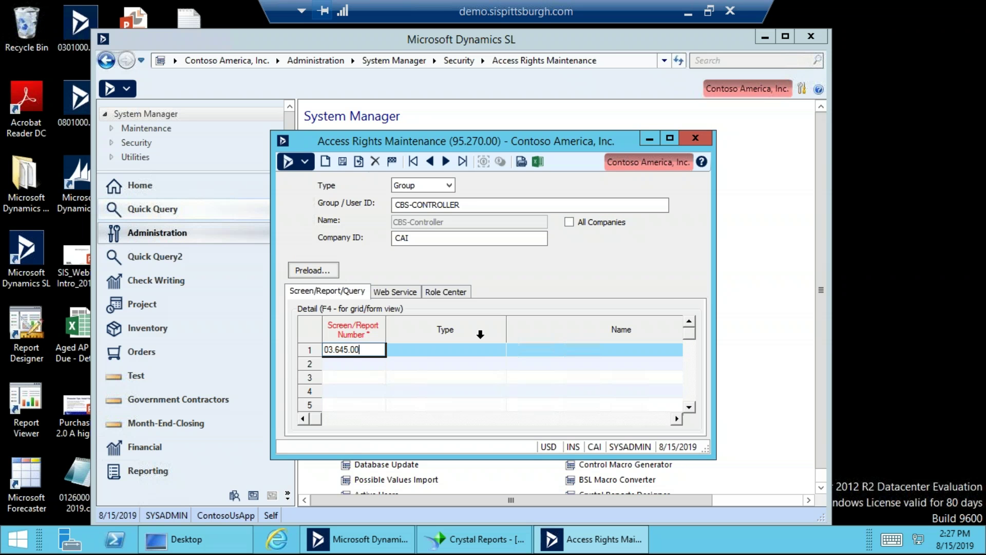
pyautogui.press('Tab')
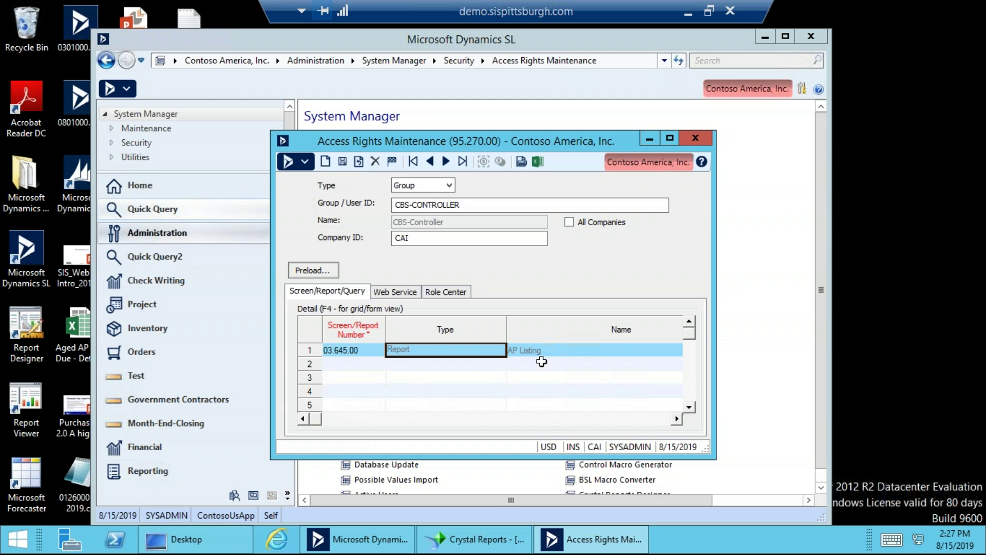
pyautogui.click(343, 162)
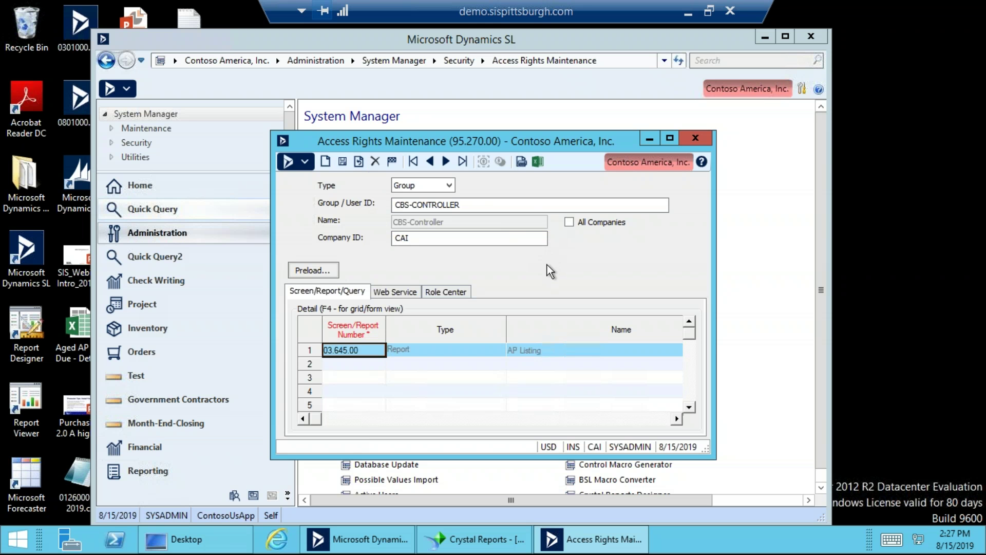
pyautogui.click(512, 206)
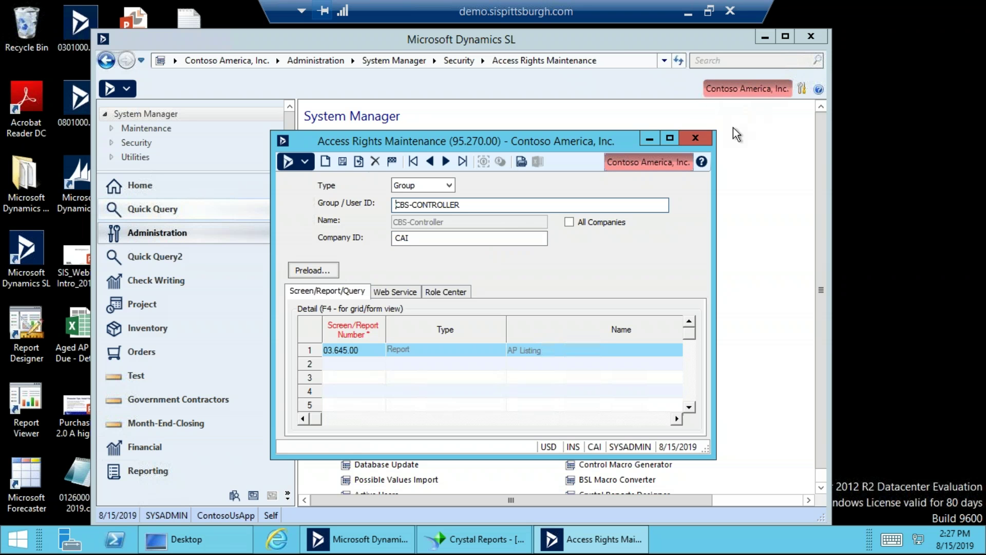
pyautogui.click(346, 157)
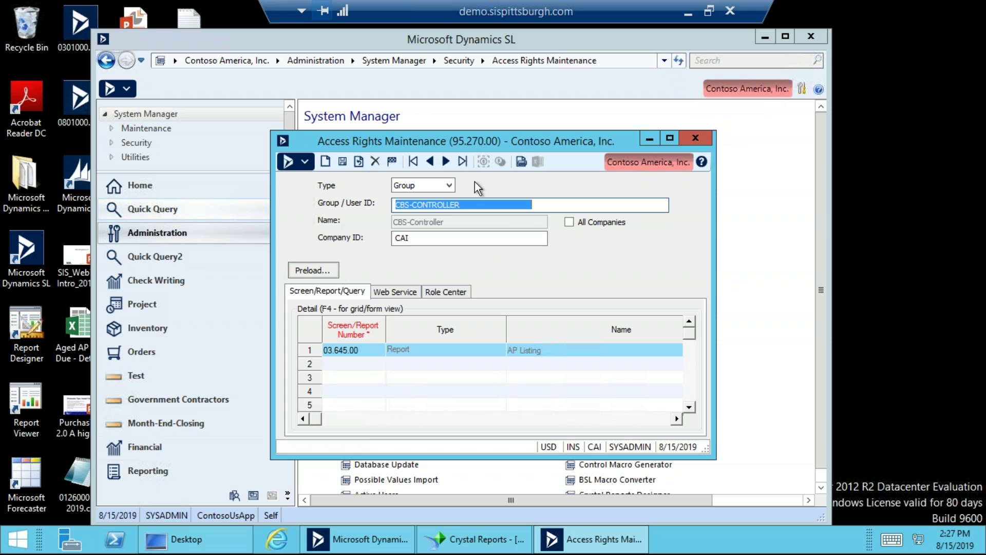
pyautogui.click(689, 138)
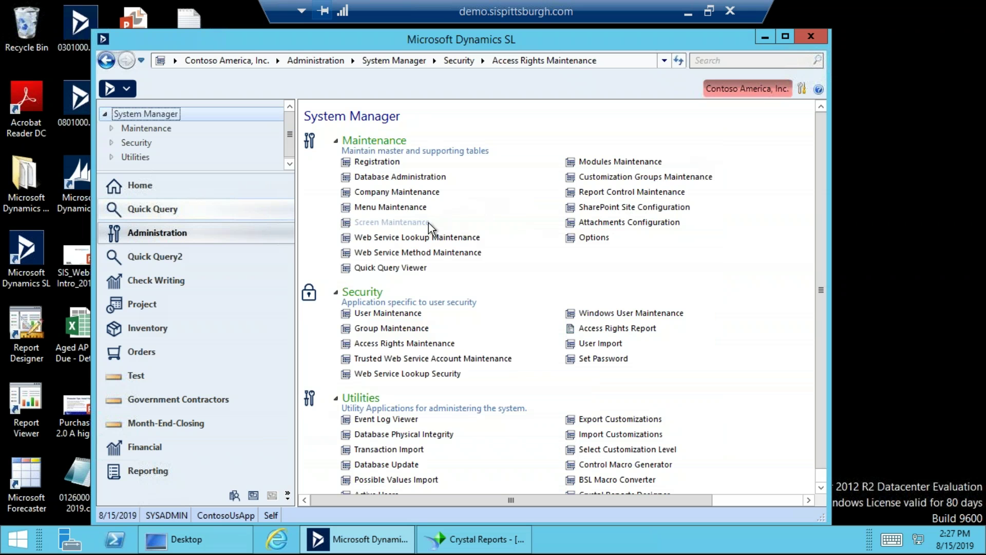
# Open Menu Maintenance and load the CBS-CONTROLLER group's menu through the group lookup.
pyautogui.click(420, 208)
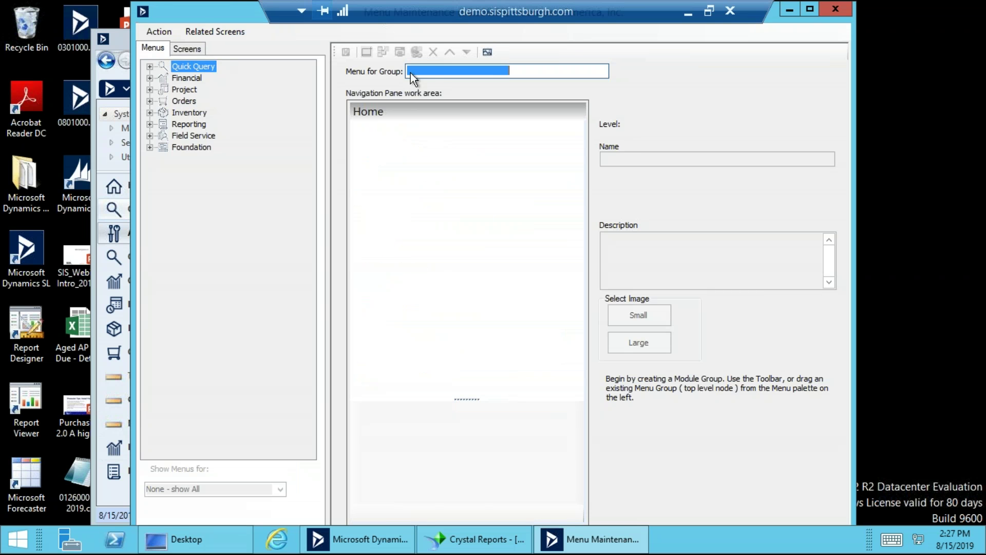
pyautogui.doubleClick(451, 71)
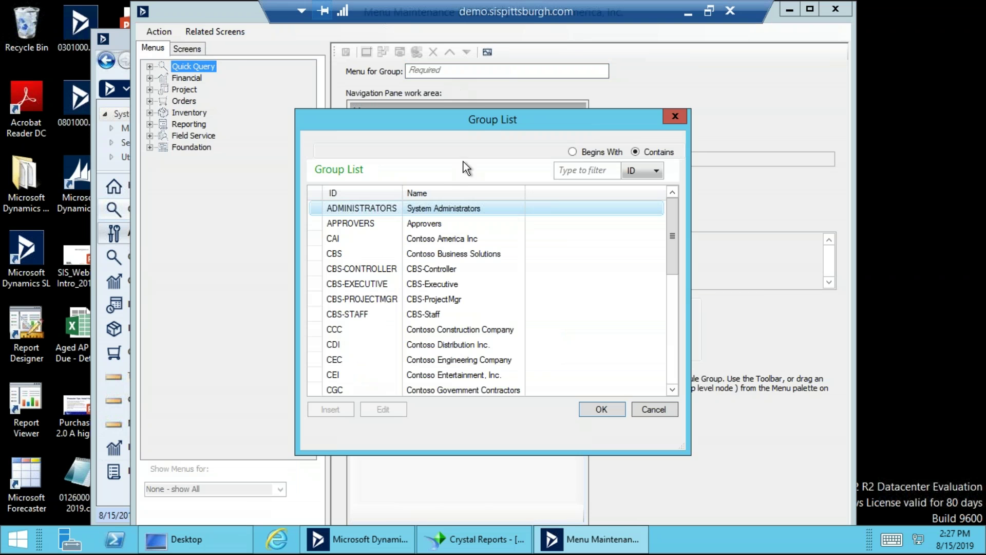
pyautogui.doubleClick(440, 240)
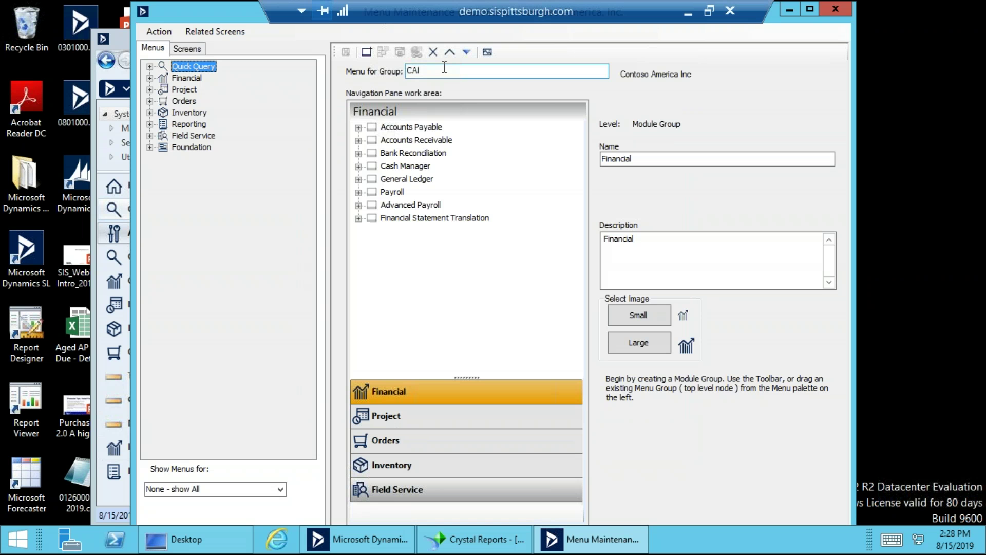
pyautogui.doubleClick(444, 69)
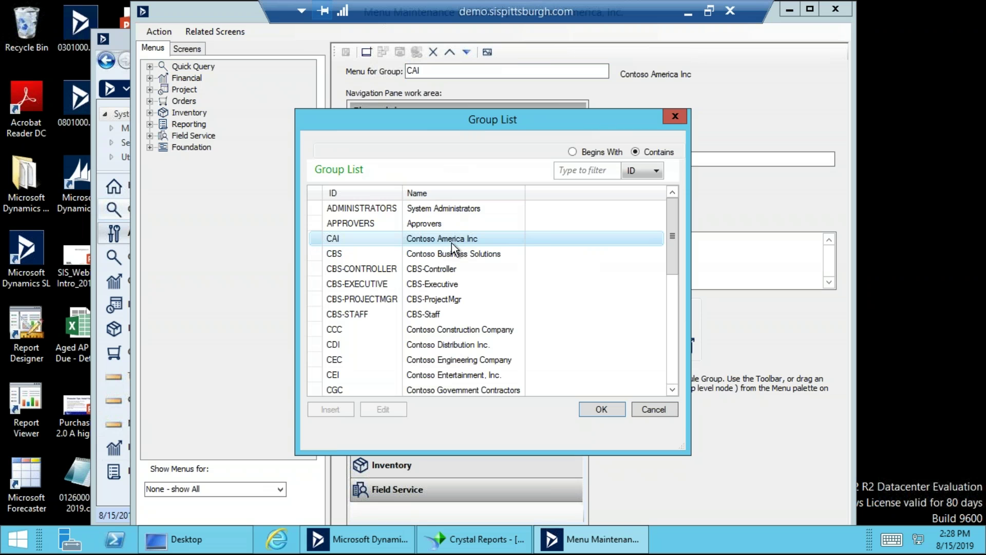
pyautogui.doubleClick(436, 272)
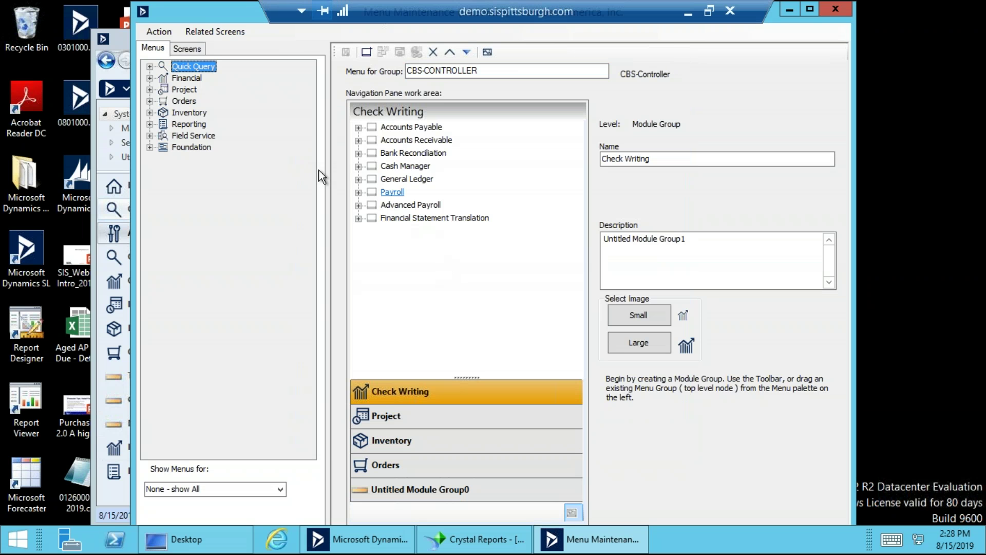
# Expand Financial > Accounts Payable and show the Screens list of available screens.
pyautogui.doubleClick(161, 78)
pyautogui.doubleClick(175, 90)
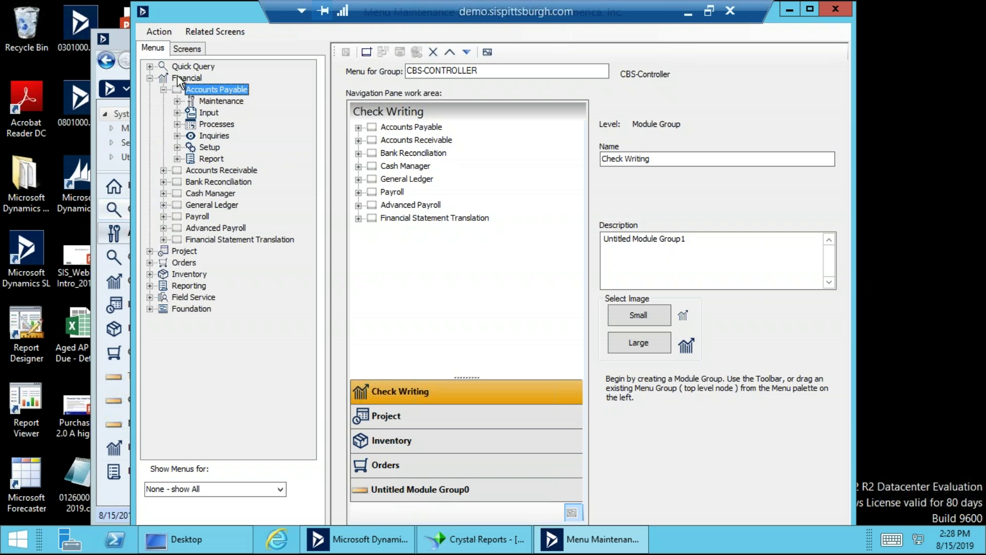
pyautogui.click(192, 51)
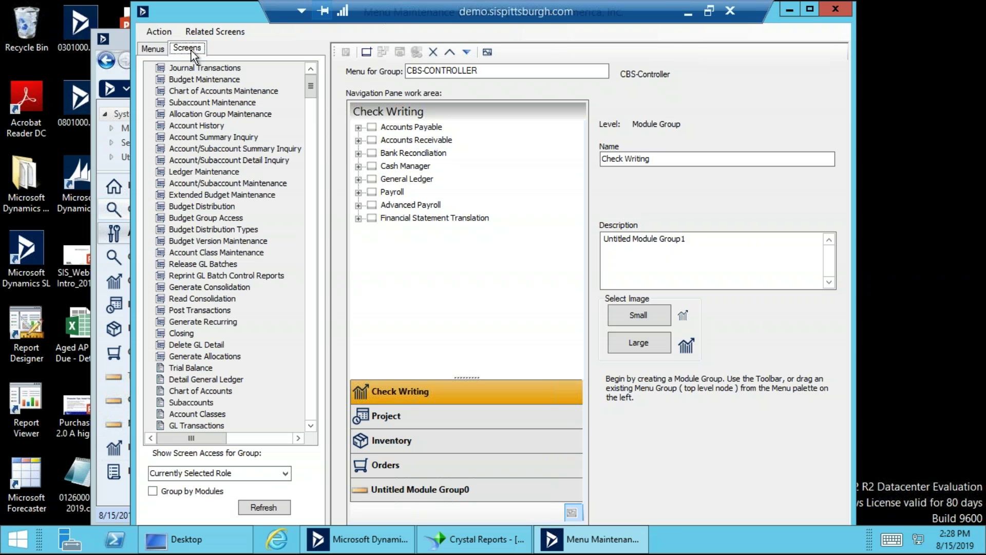
pyautogui.click(312, 398)
pyautogui.click(312, 399)
pyautogui.click(312, 399)
pyautogui.click(312, 399)
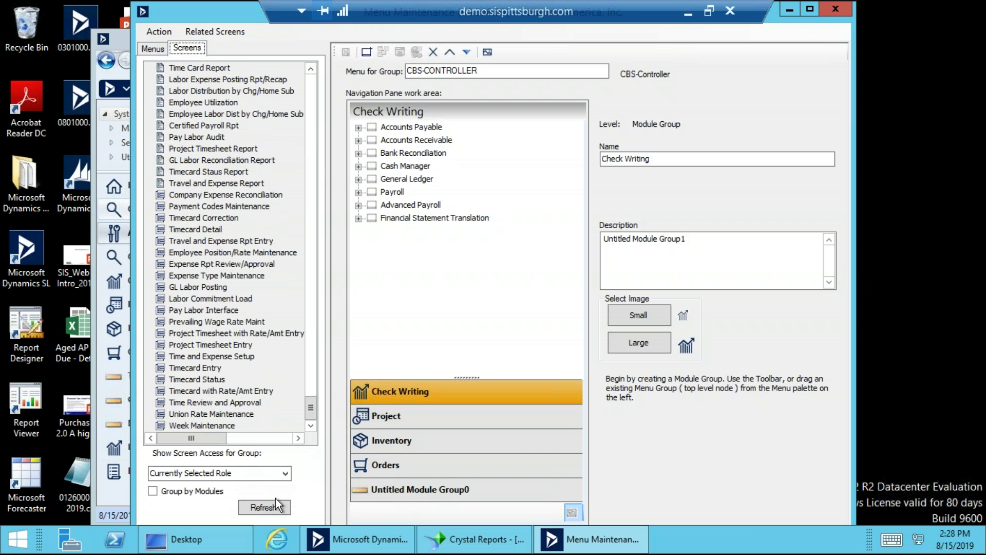
# Try the group filter list for the available screens without changing it.
pyautogui.click(286, 473)
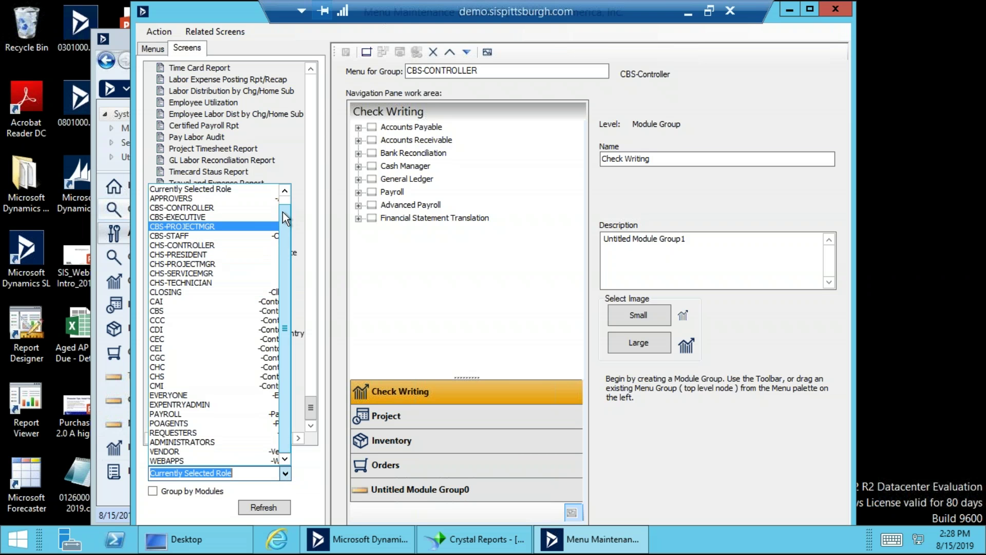
pyautogui.click(286, 189)
pyautogui.click(289, 489)
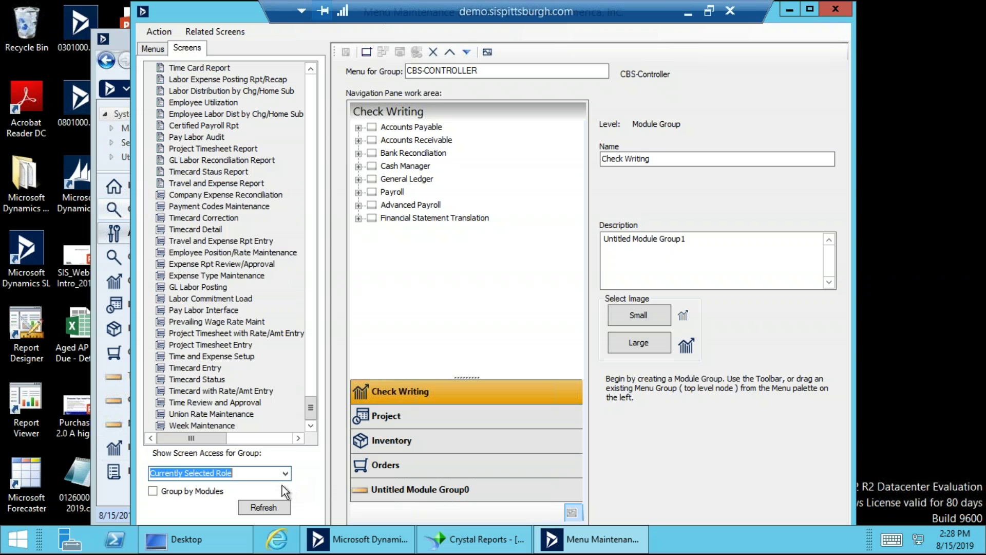
pyautogui.click(286, 477)
pyautogui.click(309, 483)
# Set Show Screen Access for Group to ALL - Show All Screen.
pyautogui.click(287, 475)
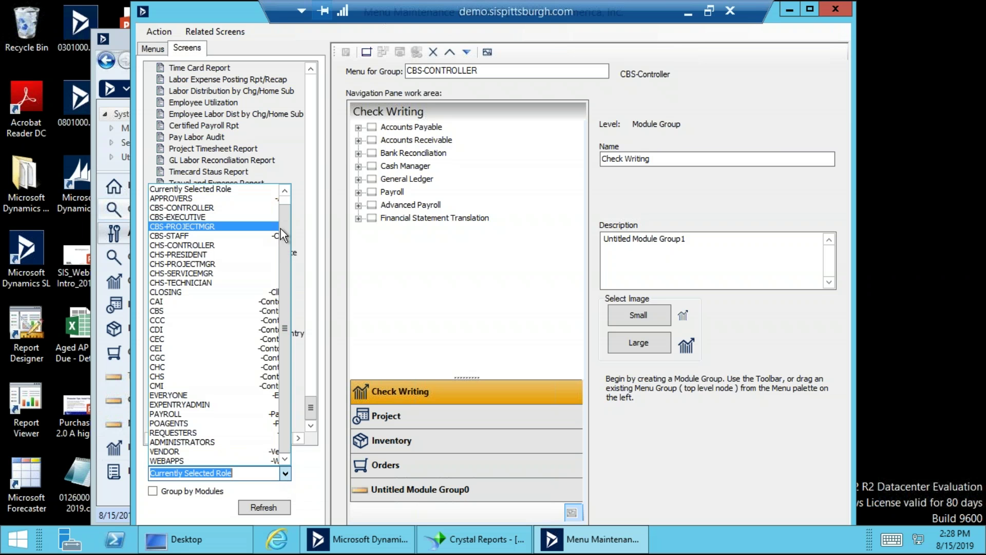
pyautogui.scroll(1, 273, 216)
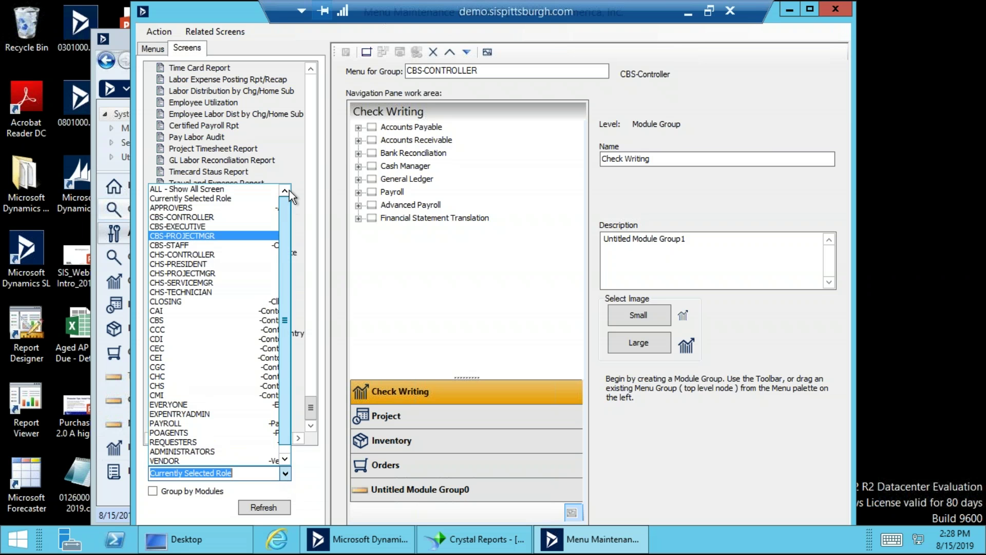
pyautogui.click(245, 191)
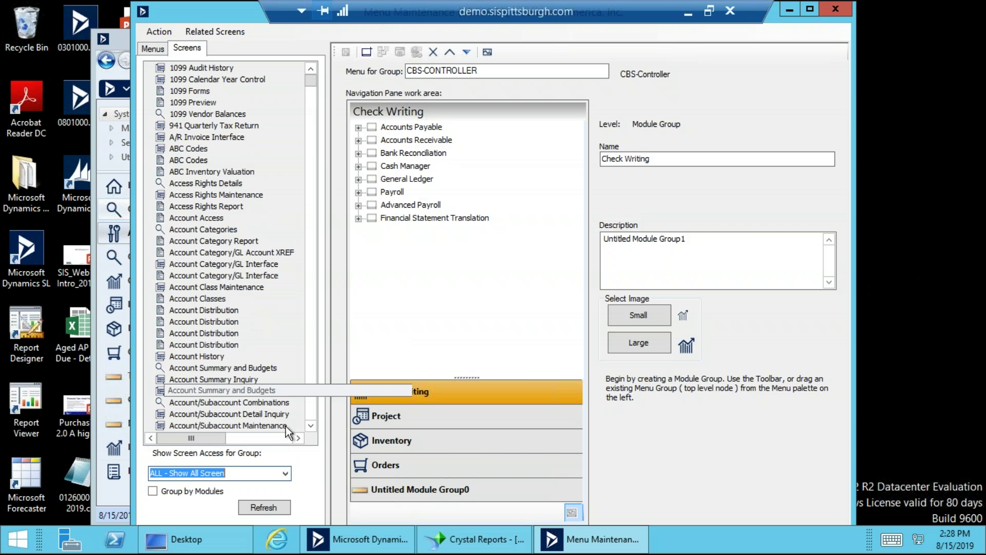
# Group the screens list by module and expand the Accounts Payable screens.
pyautogui.click(192, 492)
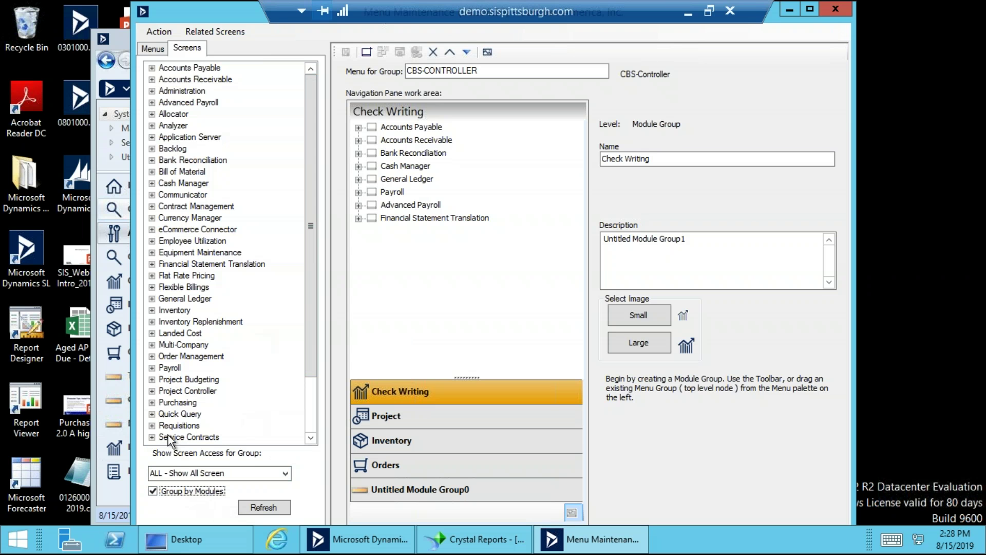
pyautogui.click(189, 492)
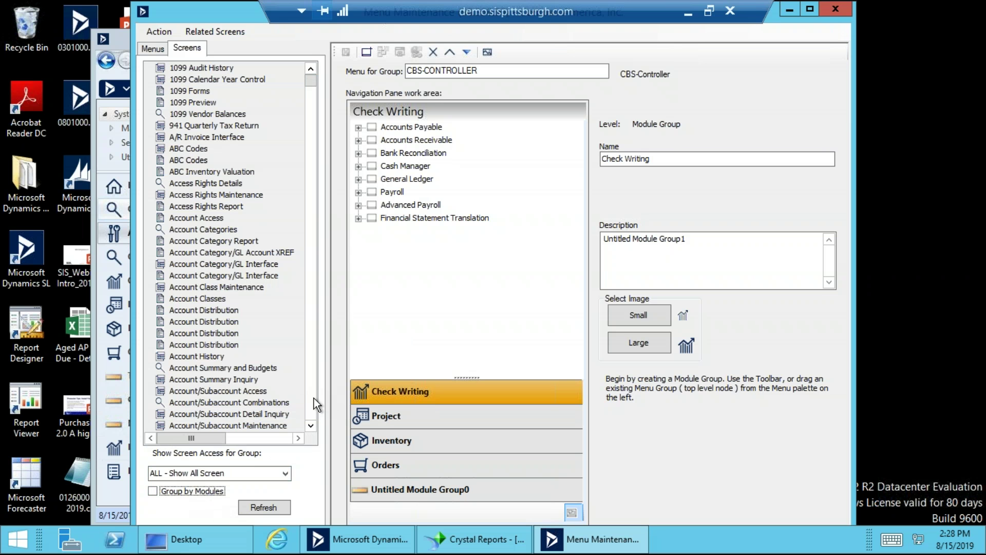
pyautogui.scroll(-20, 313, 399)
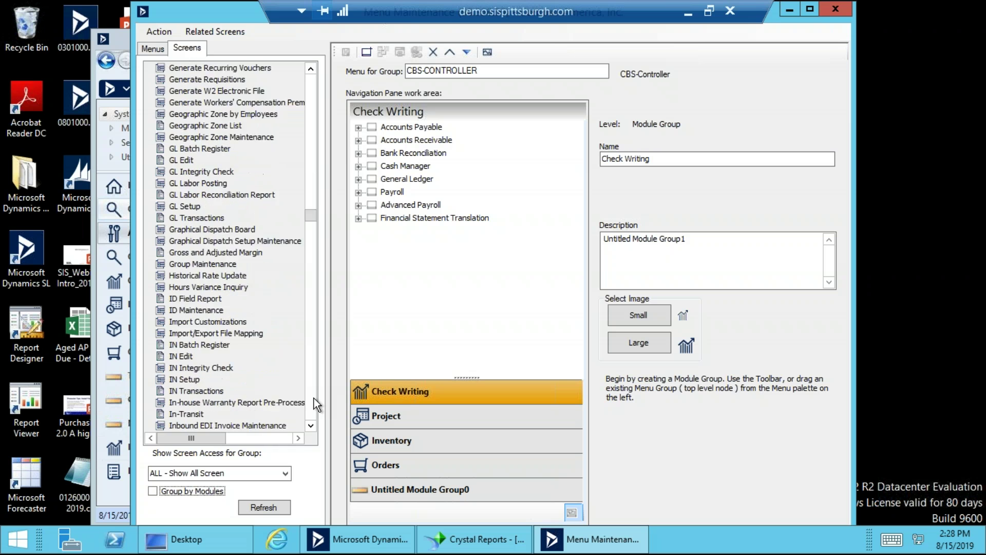
pyautogui.scroll(-15, 313, 399)
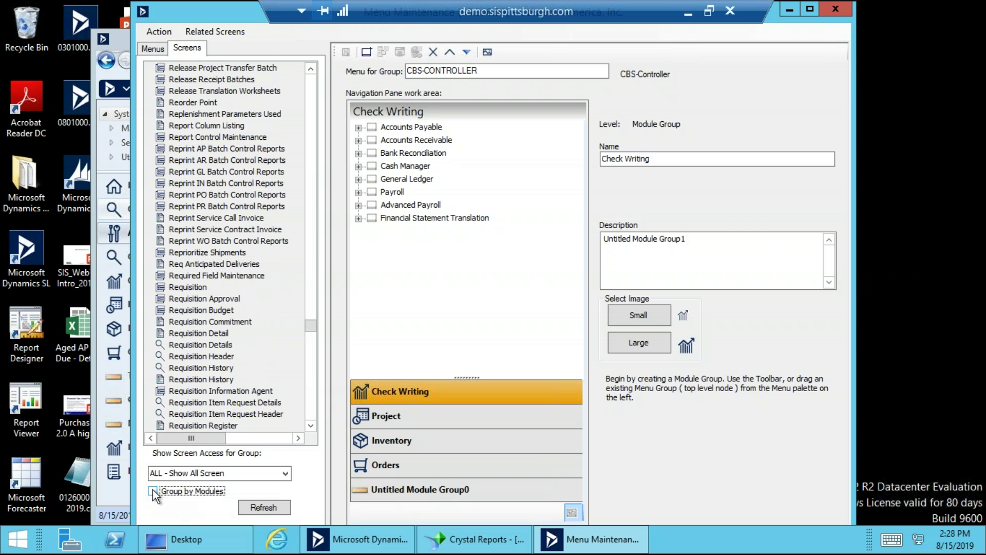
pyautogui.click(153, 490)
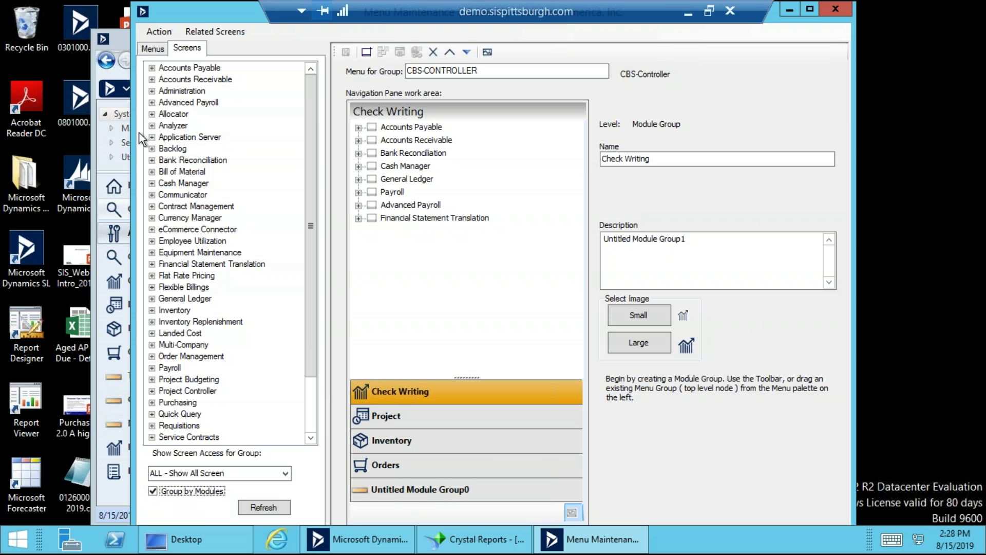
pyautogui.click(151, 69)
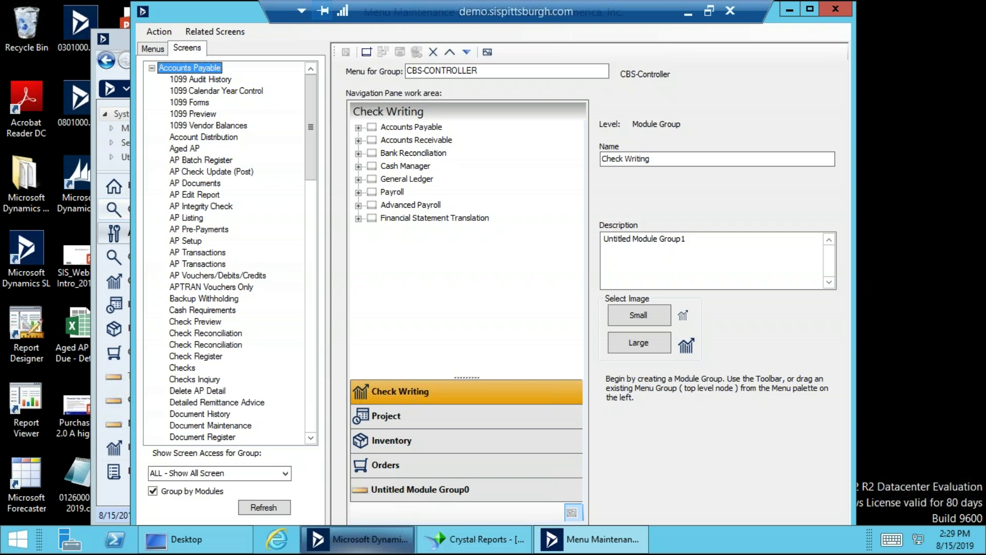
pyautogui.click(400, 221)
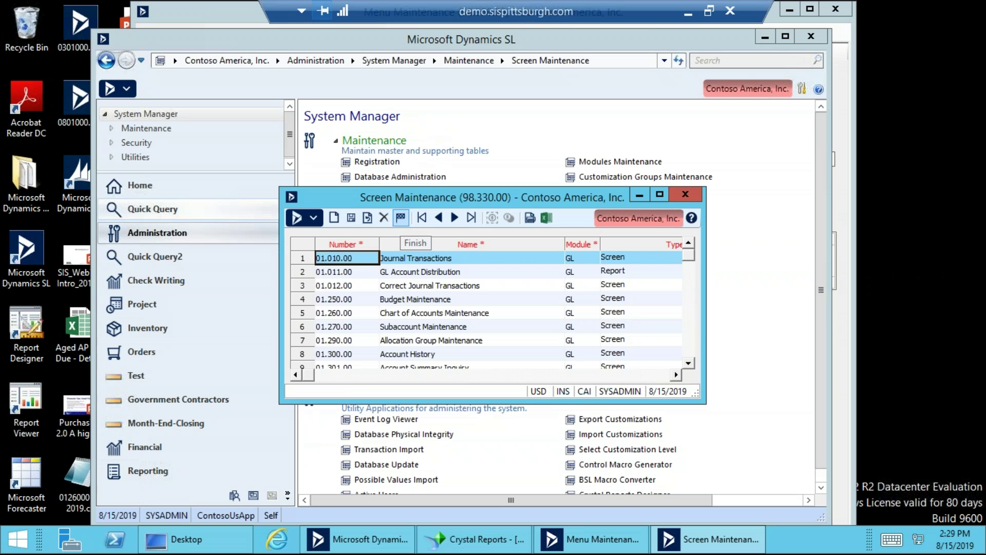
# Confirm AP Listing is 03.645.00 in Screen Maintenance, close it, and select AP Listing.
pyautogui.scroll(-20, 395, 266)
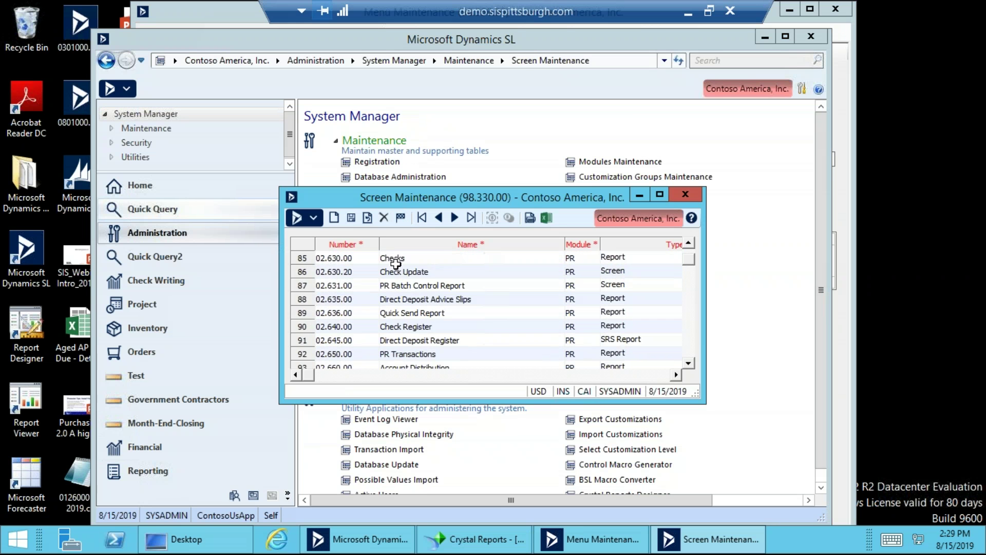
pyautogui.scroll(-20, 395, 266)
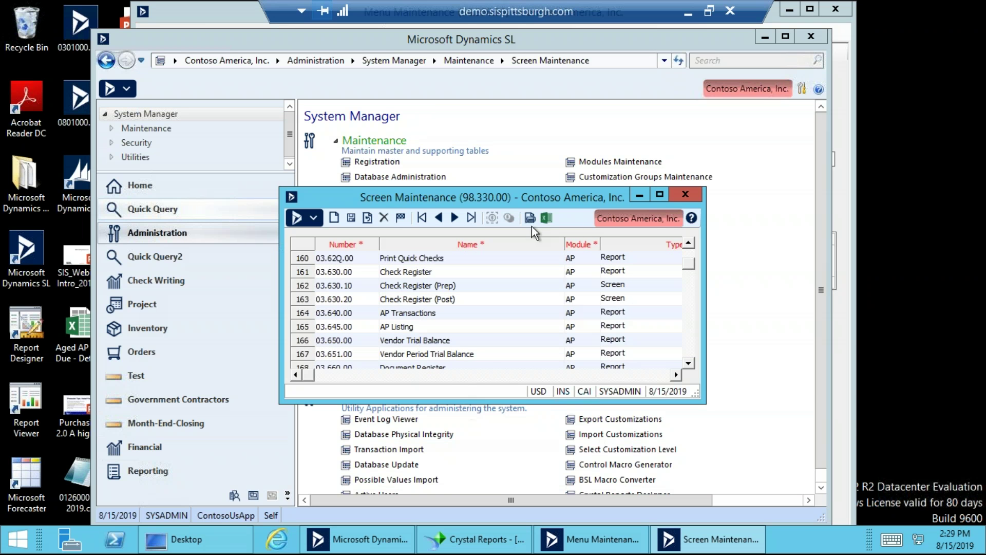
pyautogui.click(685, 194)
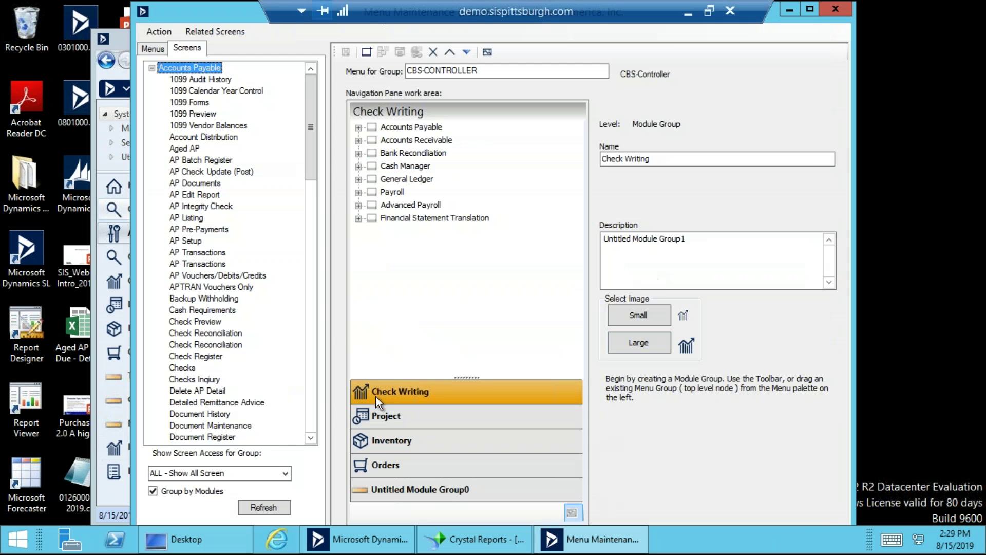
pyautogui.click(193, 218)
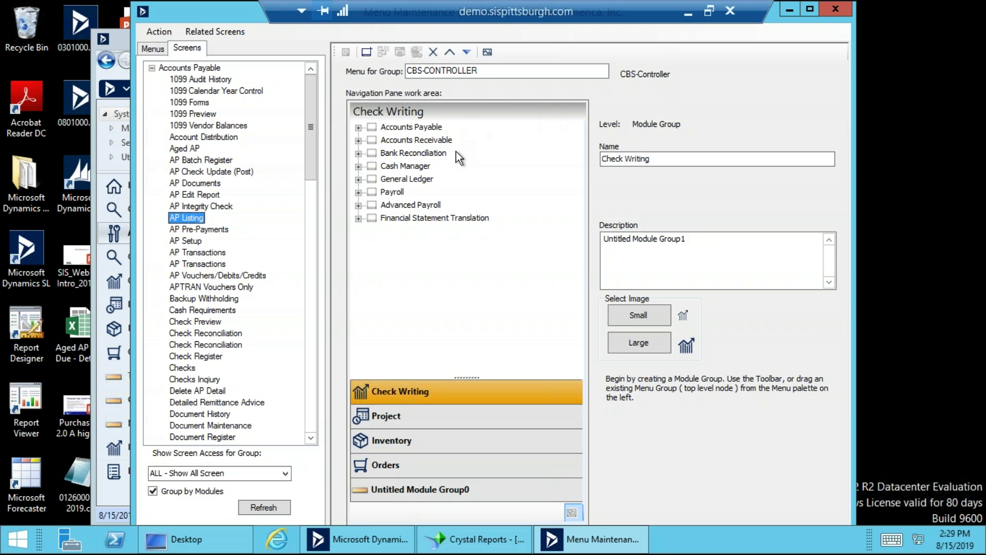
# Drag AP Listing (03.645.00) into Check Writing's Accounts Payable Report group and select it.
pyautogui.click(361, 128)
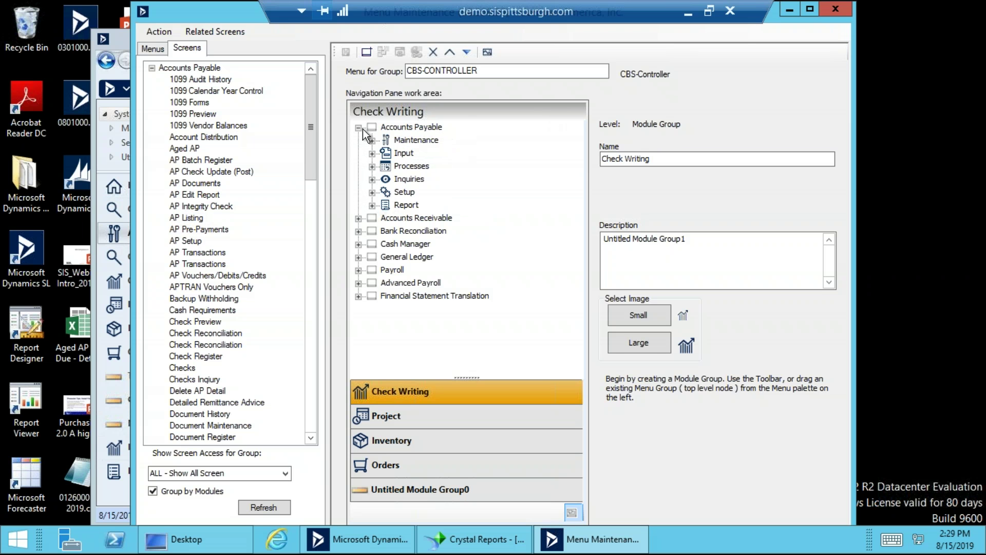
pyautogui.click(372, 206)
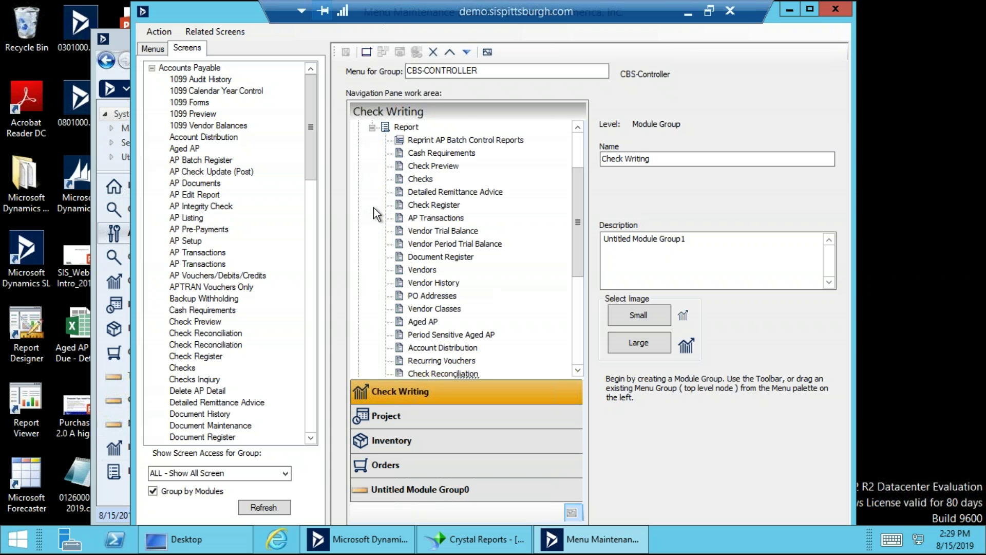
pyautogui.rightClick(202, 219)
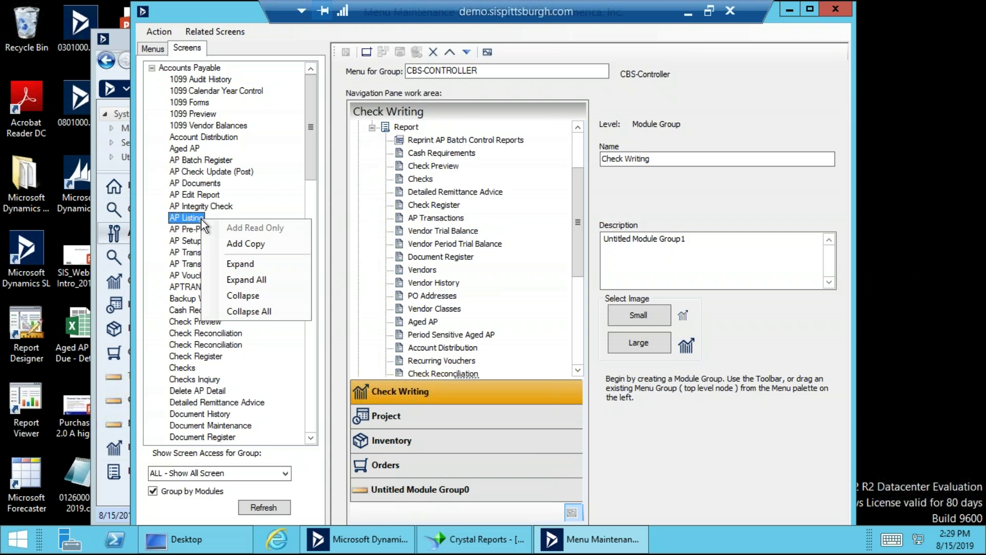
pyautogui.click(245, 246)
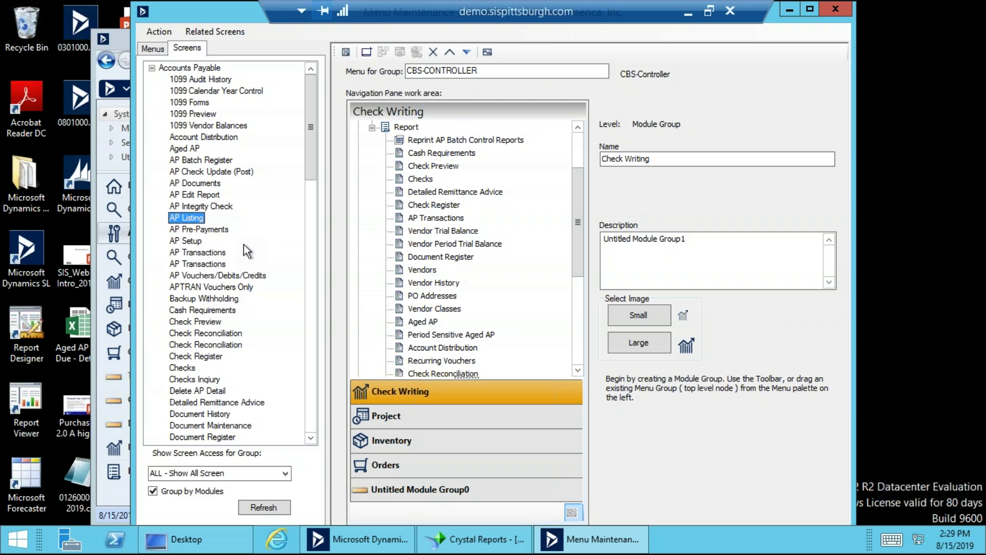
pyautogui.click(576, 319)
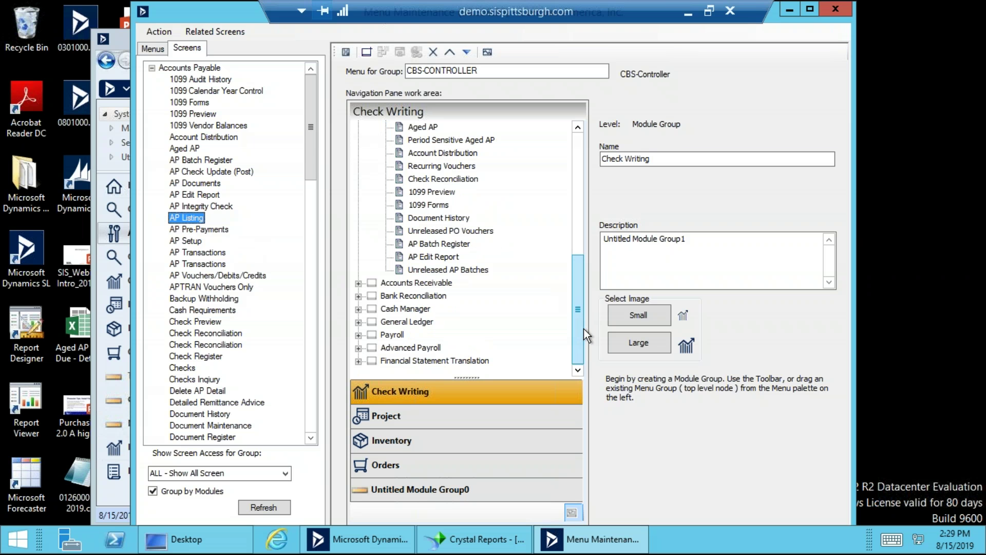
pyautogui.moveTo(582, 260); pyautogui.dragTo(569, 150)
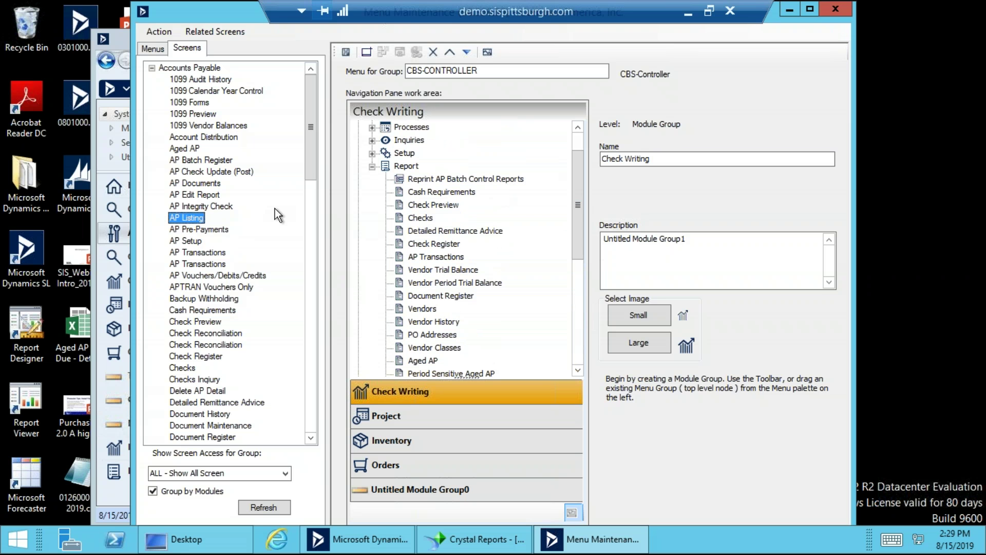
pyautogui.moveTo(192, 218); pyautogui.dragTo(406, 169)
pyautogui.click(578, 353)
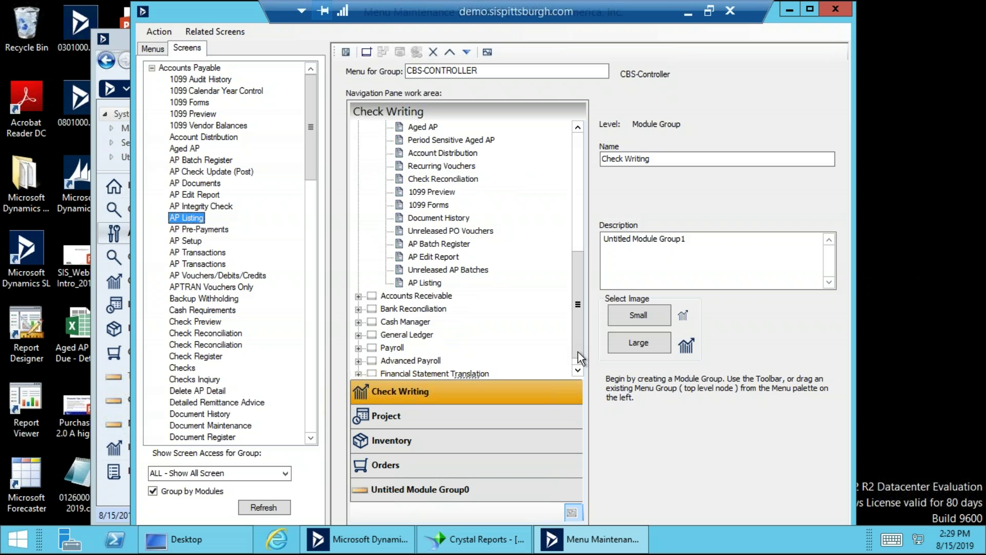
pyautogui.click(434, 283)
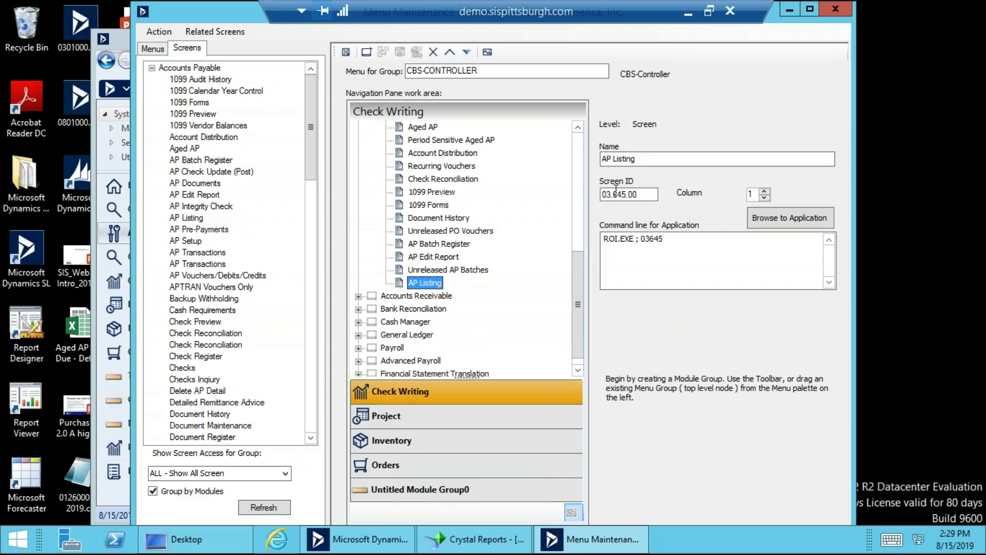
# Move AP Listing up to just below Vendor Classes and save the Check Writing menu.
pyautogui.click(670, 240)
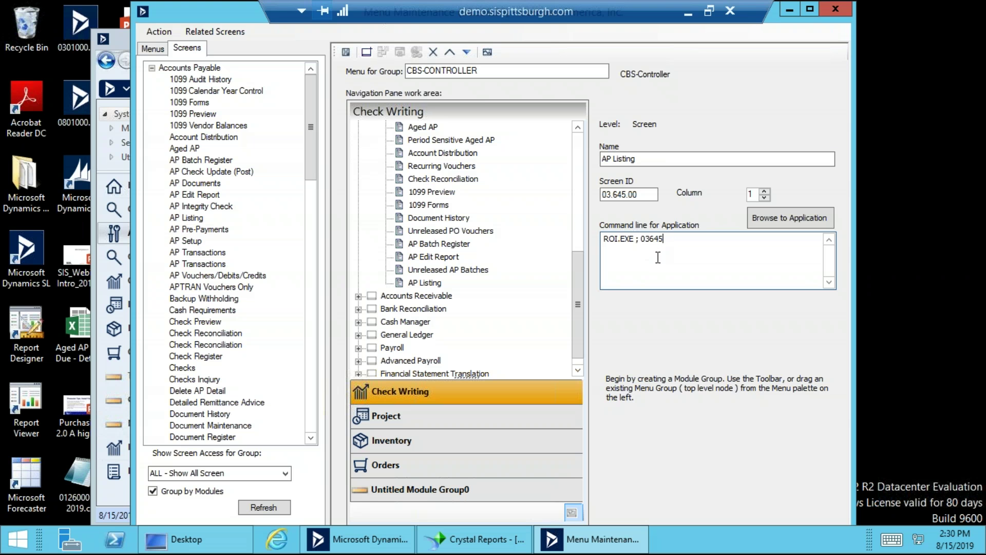
pyautogui.click(440, 284)
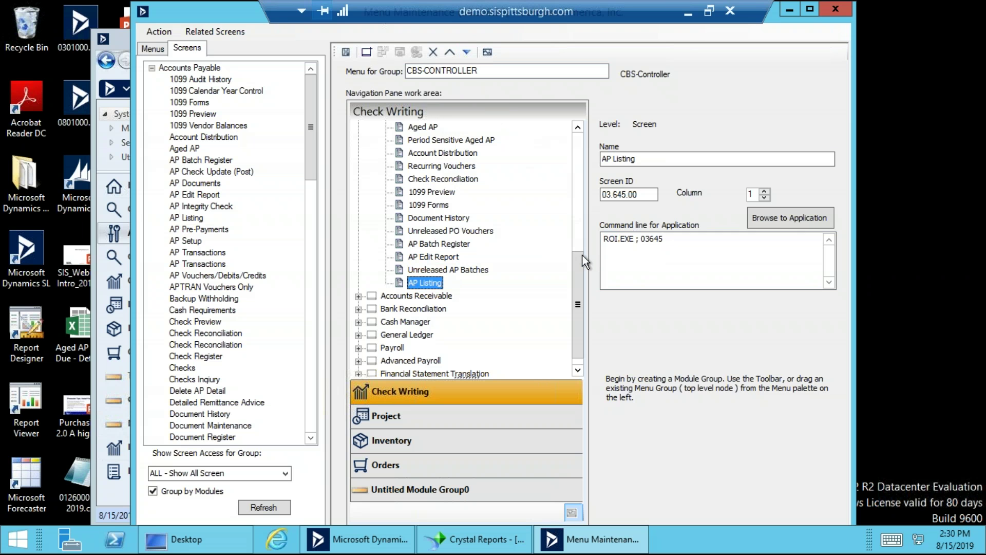
pyautogui.scroll(1, 582, 241)
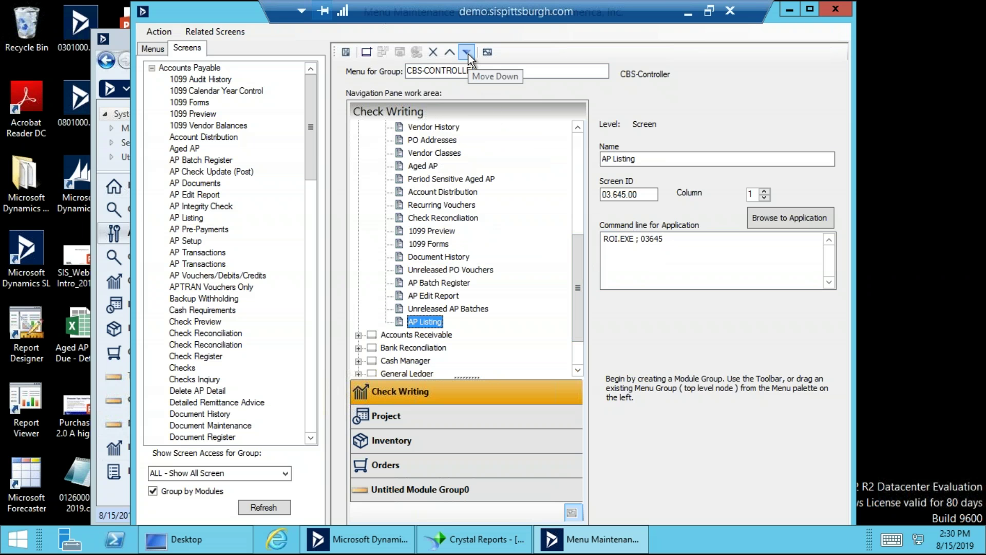
pyautogui.click(447, 53)
pyautogui.click(447, 53)
pyautogui.click(447, 54)
pyautogui.click(447, 53)
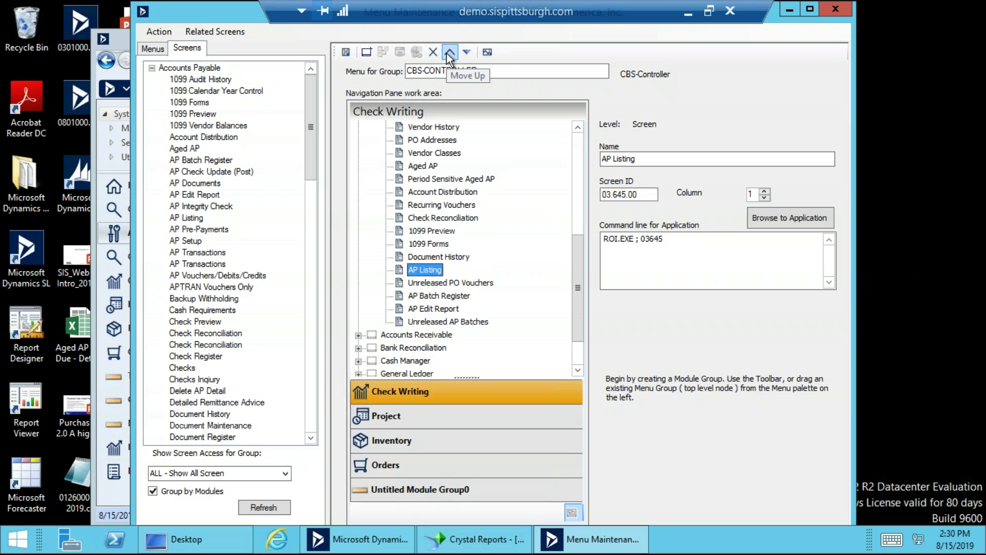
pyautogui.click(446, 53)
pyautogui.click(446, 53)
pyautogui.click(446, 53)
pyautogui.click(446, 53)
pyautogui.click(446, 53)
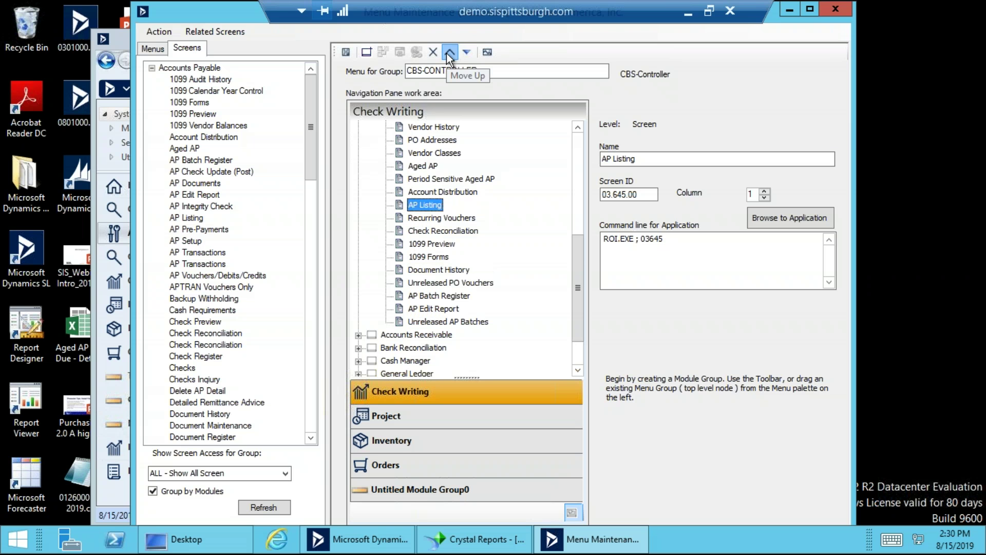
pyautogui.click(446, 54)
pyautogui.click(446, 53)
pyautogui.click(446, 53)
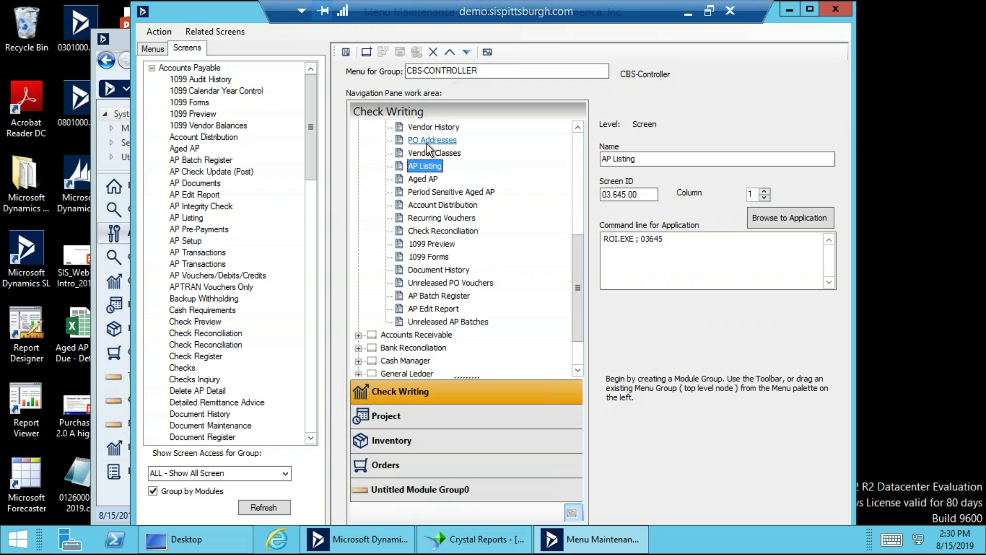
pyautogui.click(346, 54)
# Preview the menu as SYSADMIN and enlarge the pane to list all navigation groups.
pyautogui.click(487, 53)
pyautogui.doubleClick(468, 73)
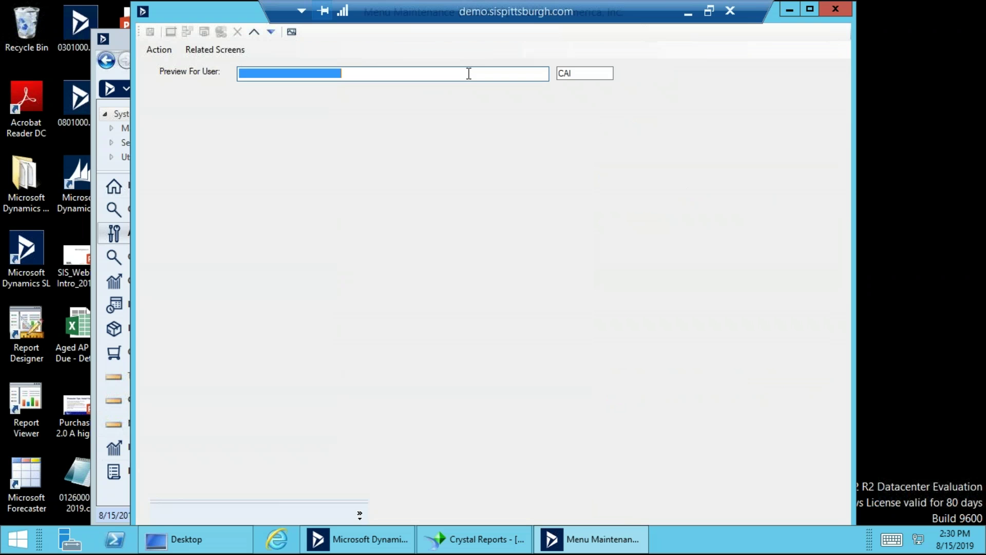
pyautogui.scroll(-10, 446, 312)
pyautogui.scroll(-1, 443, 313)
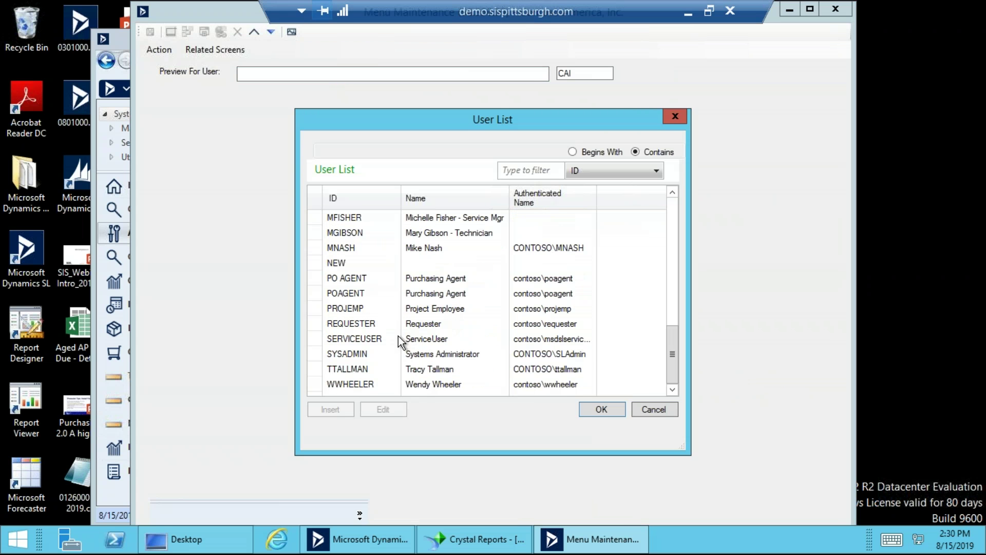
pyautogui.doubleClick(366, 354)
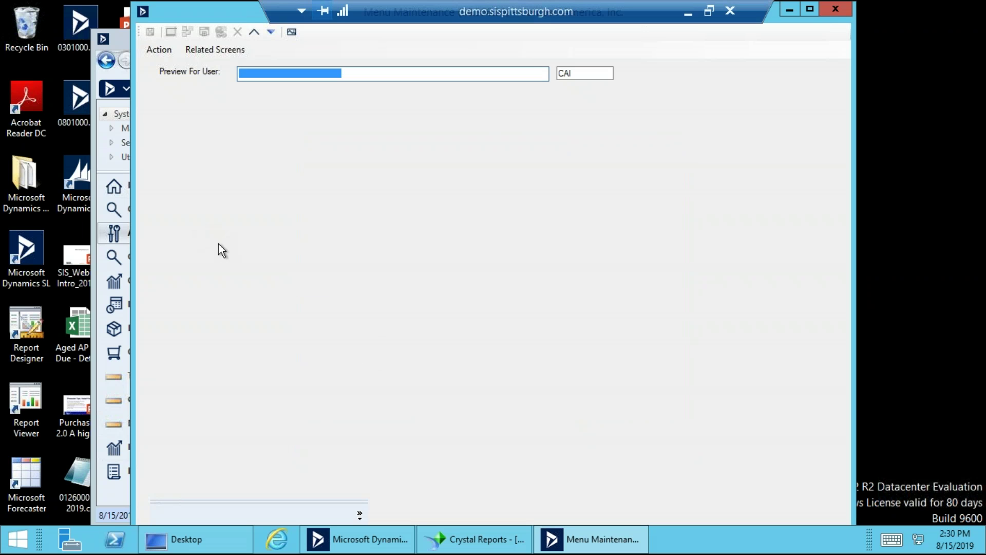
pyautogui.press('Tab')
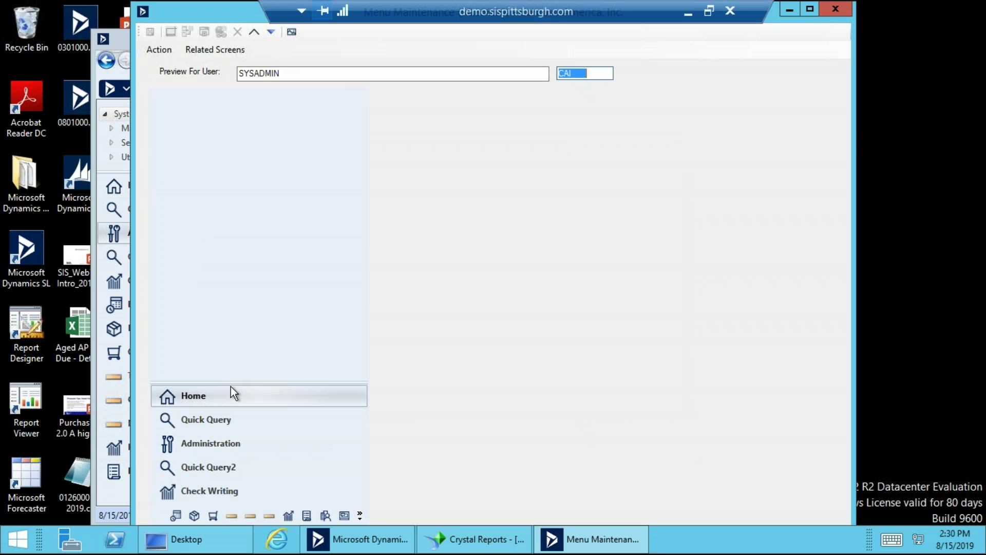
pyautogui.moveTo(229, 380); pyautogui.dragTo(219, 190)
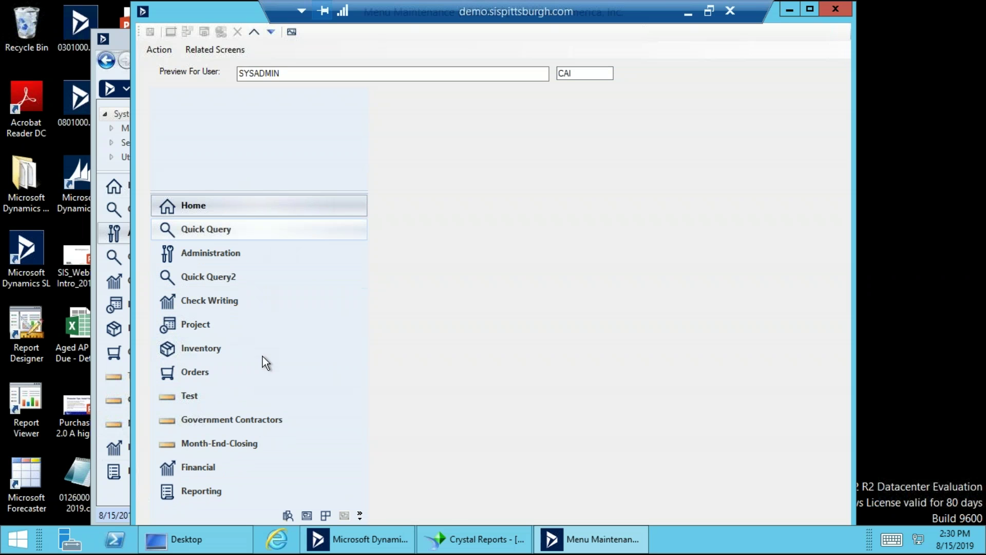
pyautogui.click(207, 470)
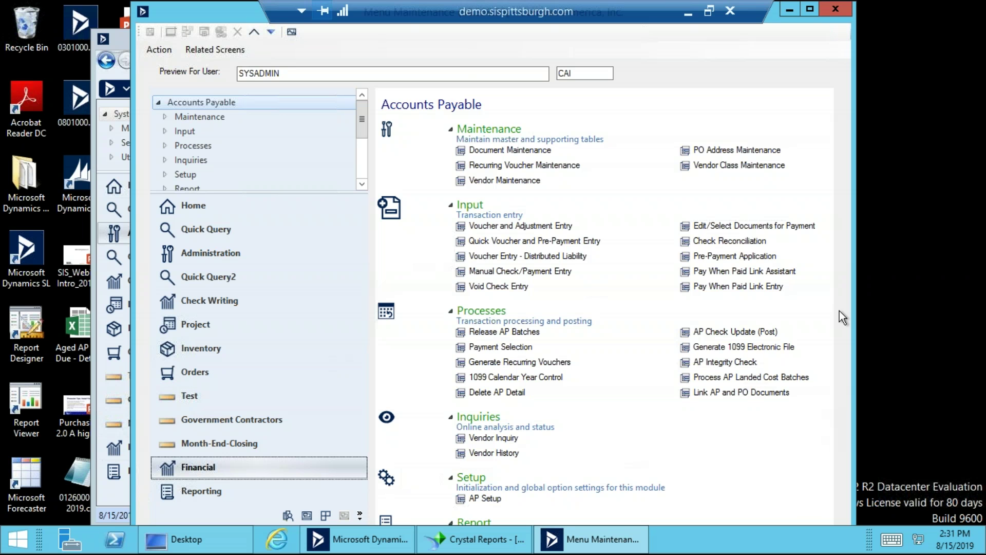
# Collapse the Maintenance, Input, Processes, Inquiries and Setup sections on the Financial preview page.
pyautogui.click(451, 131)
pyautogui.click(450, 159)
pyautogui.click(452, 186)
pyautogui.click(450, 214)
pyautogui.click(450, 241)
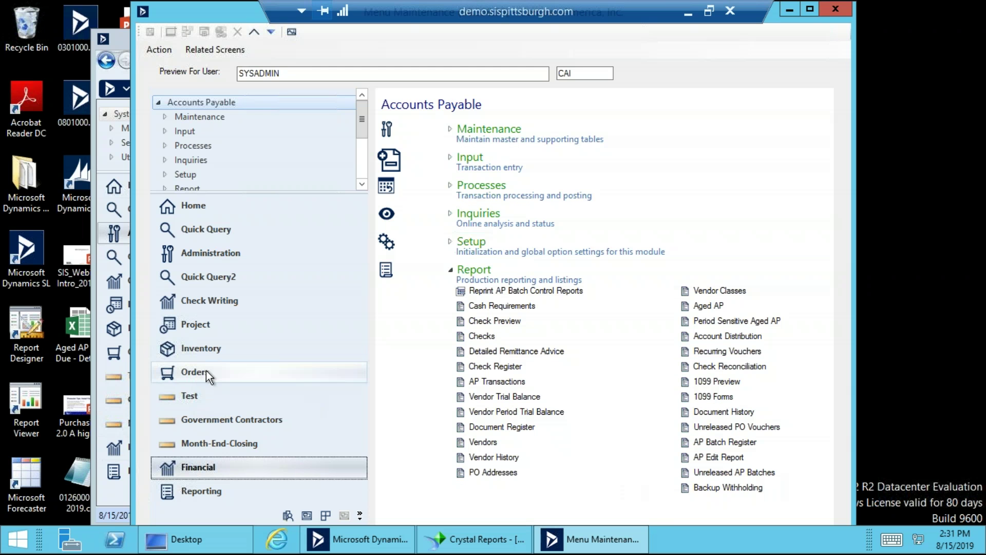
# Open Check Writing, collapse the sections above Report to see AP Listing, then close the preview.
pyautogui.click(226, 297)
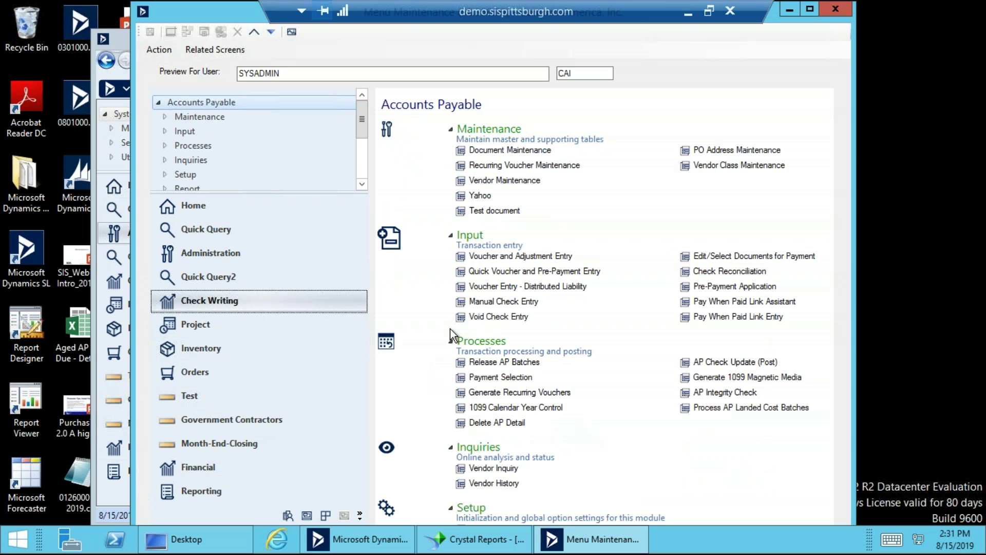
pyautogui.click(450, 129)
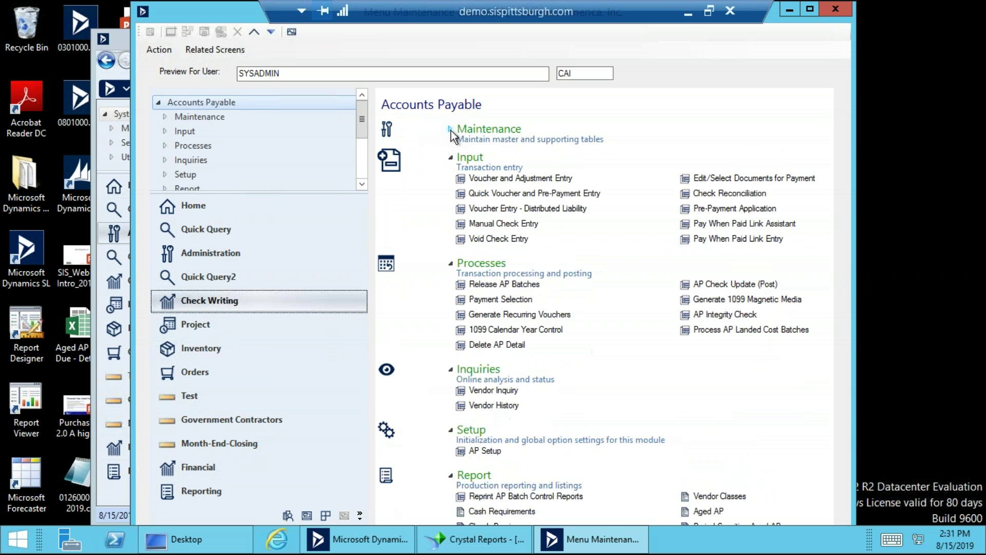
pyautogui.click(450, 158)
pyautogui.click(449, 186)
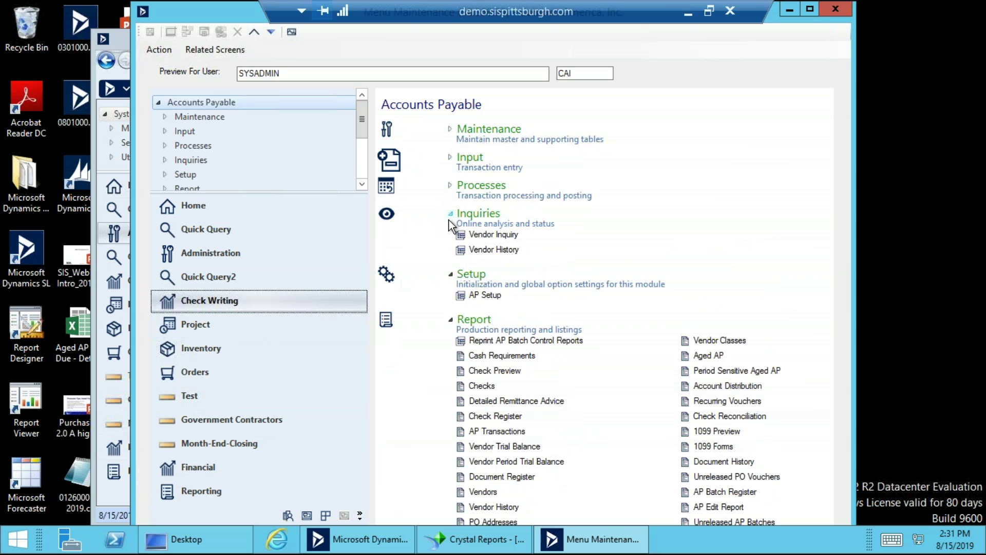
pyautogui.click(449, 214)
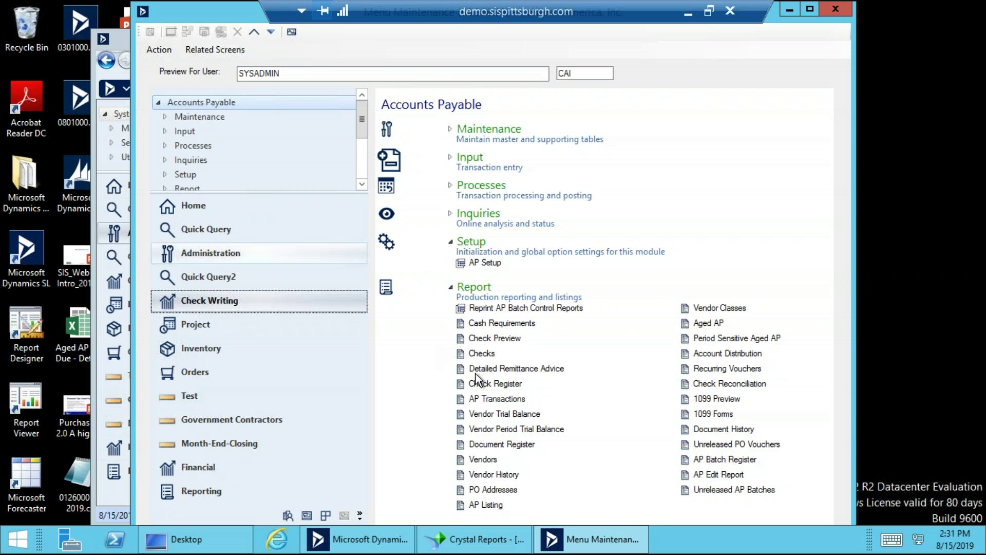
pyautogui.click(291, 31)
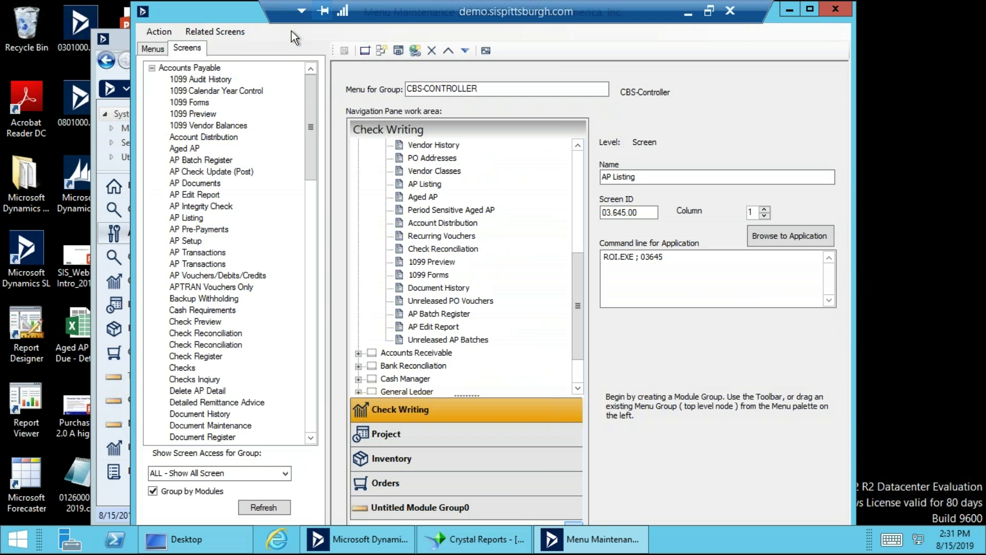
# Collapse Report, expand Maintenance, and review the Yahoo link's command line.
pyautogui.click(579, 162)
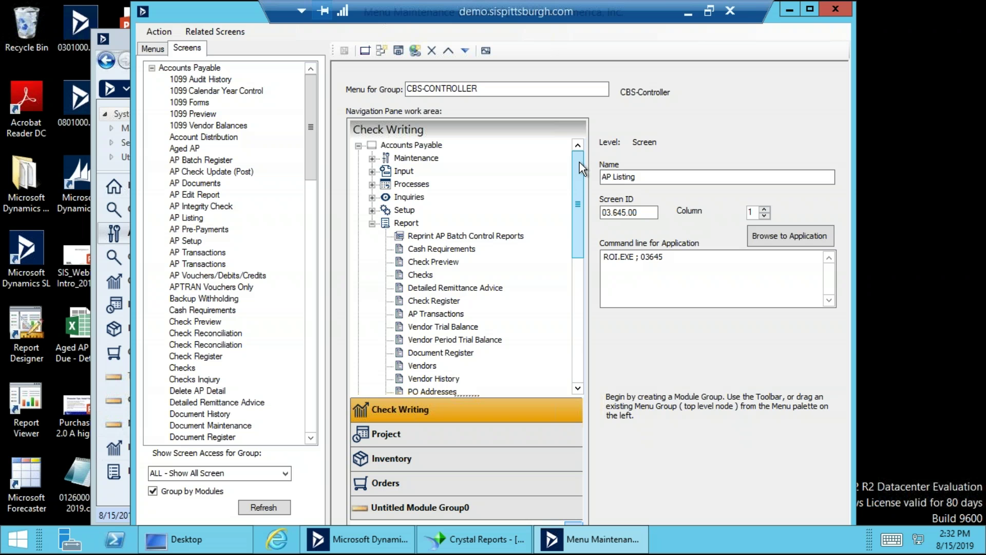
pyautogui.click(377, 224)
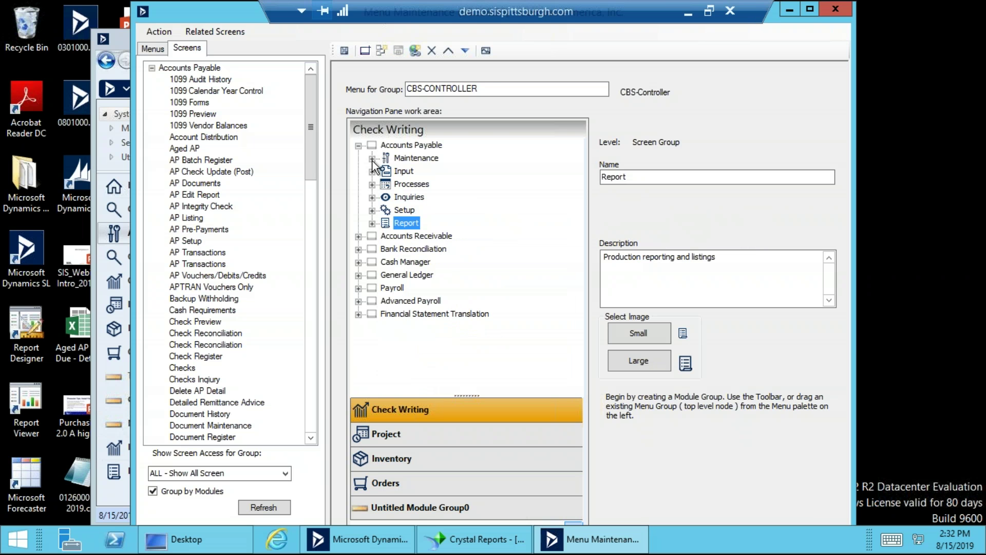
pyautogui.click(372, 159)
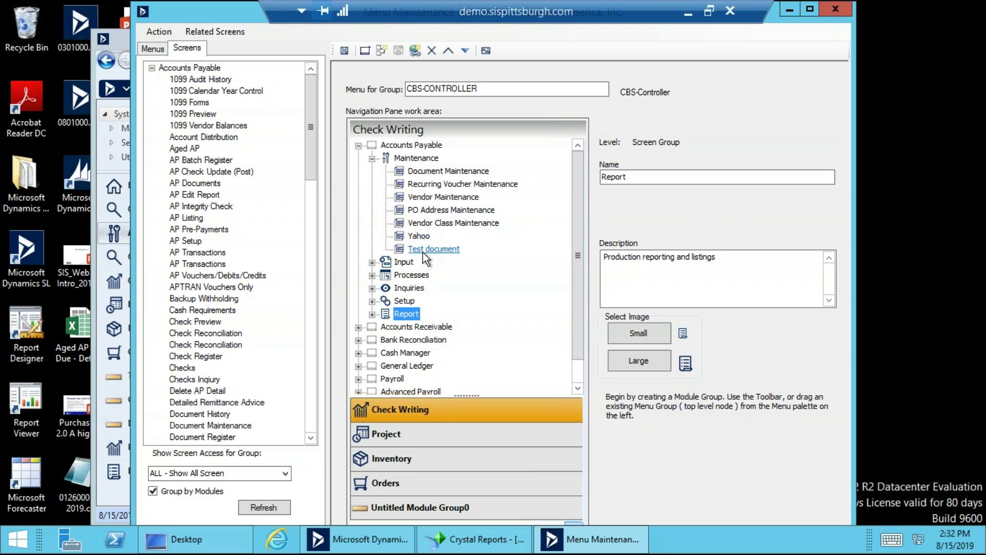
pyautogui.click(421, 238)
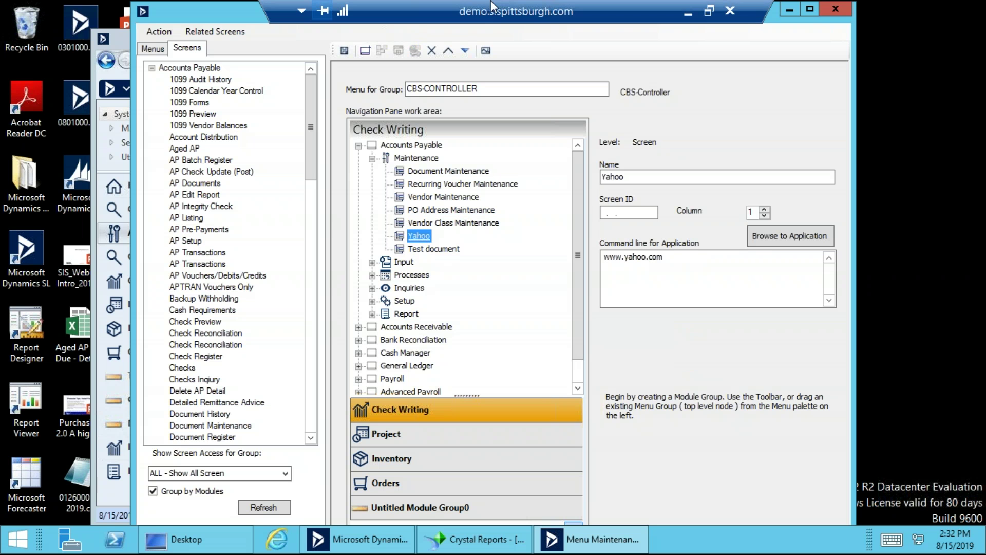
pyautogui.click(789, 10)
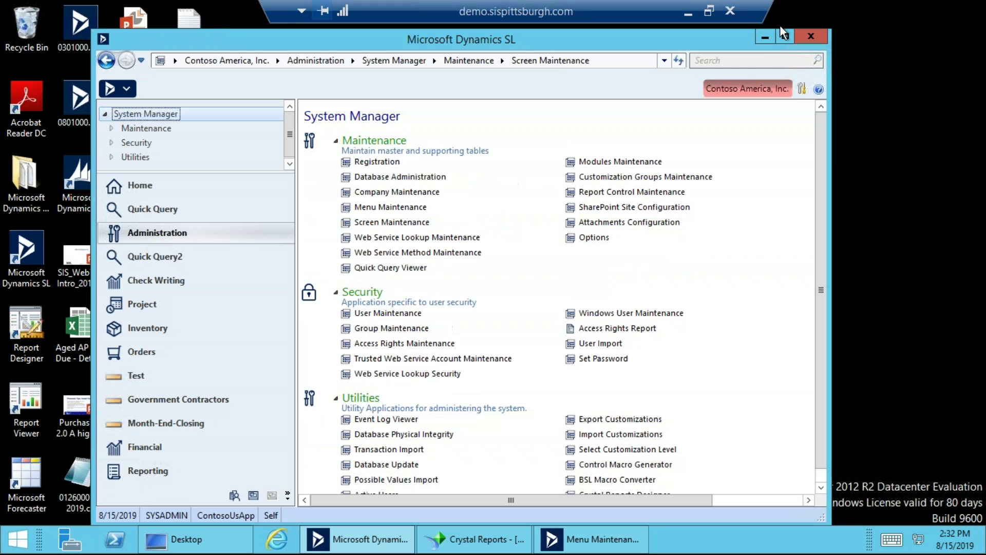
pyautogui.click(802, 89)
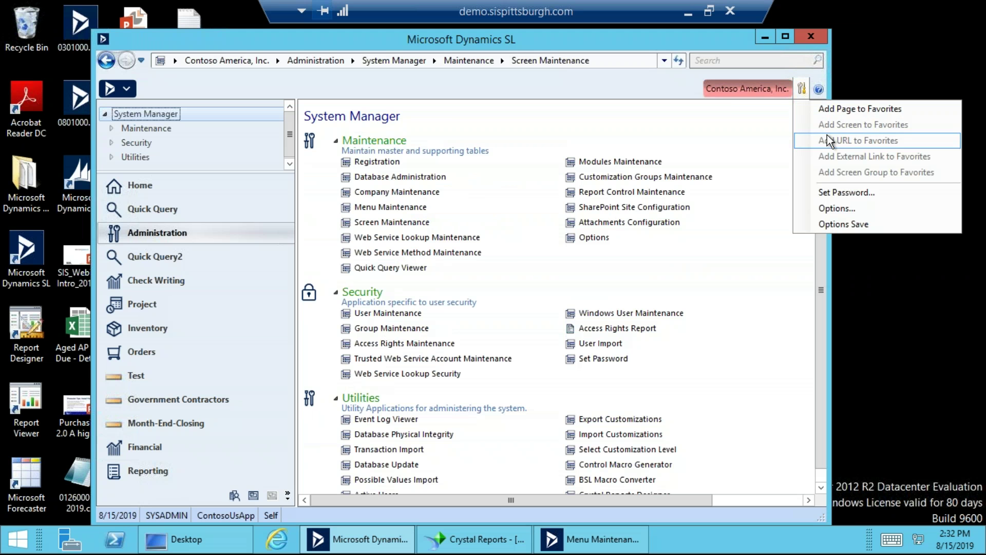
pyautogui.click(634, 539)
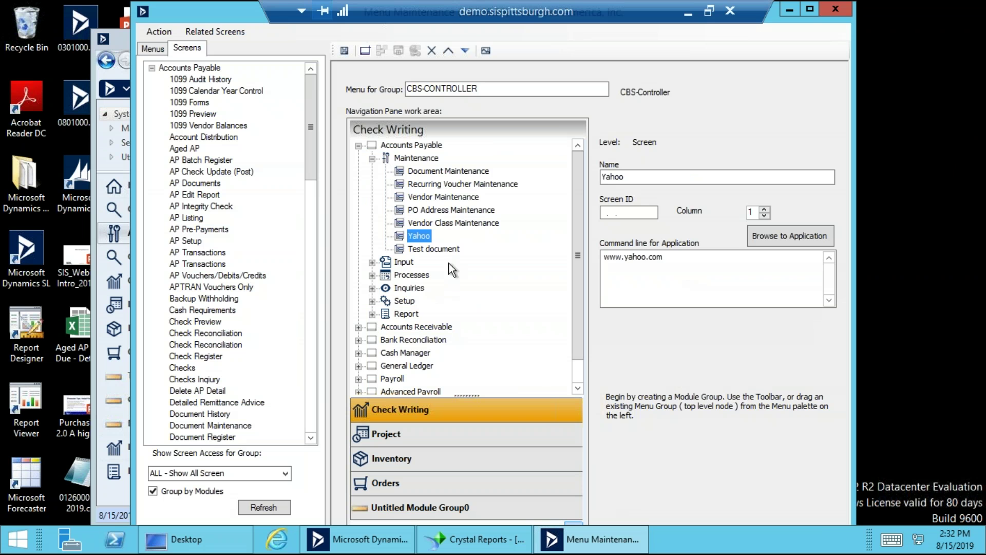
pyautogui.click(663, 255)
# Add a new link under Accounts Payable Maintenance.
pyautogui.click(427, 144)
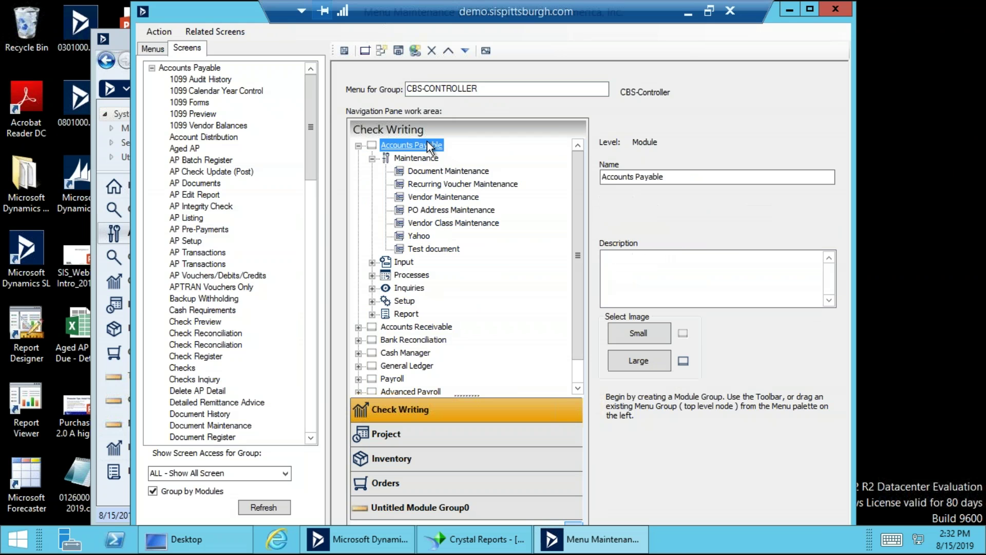
pyautogui.click(419, 157)
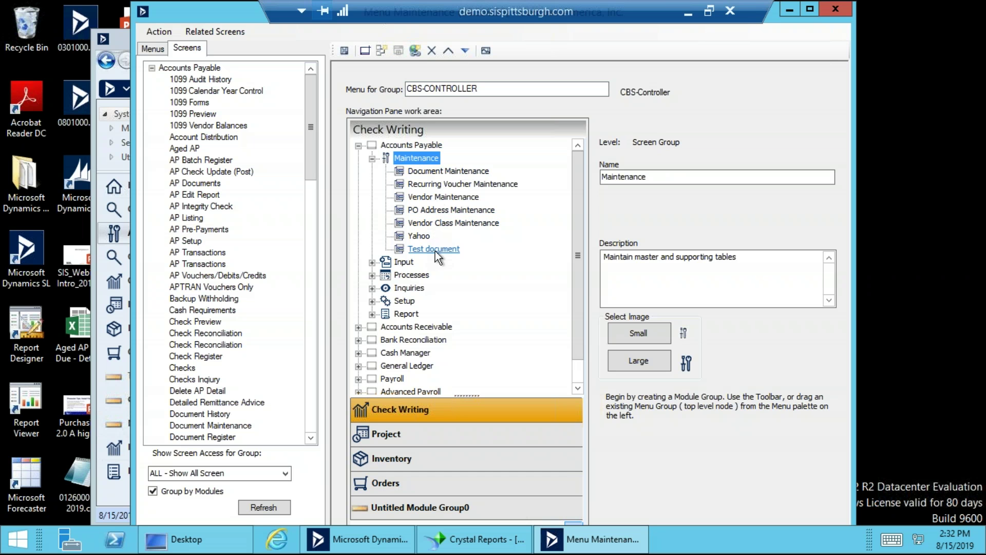
pyautogui.click(412, 54)
# Name the new link 'pittsburgh post gazette' with command line post-gazette.com.
pyautogui.click(653, 176)
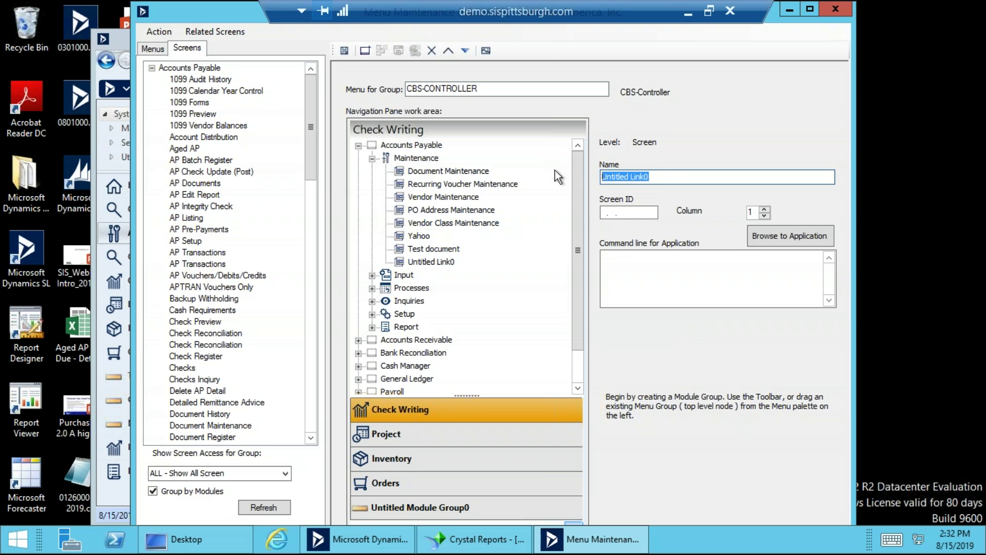
pyautogui.write('pittsburgh')
pyautogui.press('BackSpace')
pyautogui.write('gh post gazette')
pyautogui.click(659, 270)
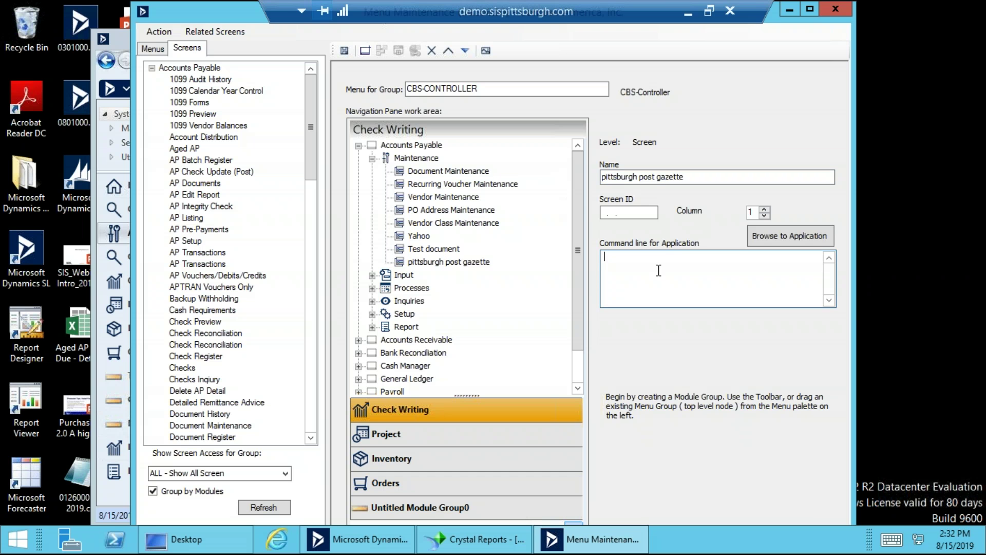
pyautogui.write('post-gazette.com')
# Review the Yahoo and Test document links, then save the menu.
pyautogui.click(429, 236)
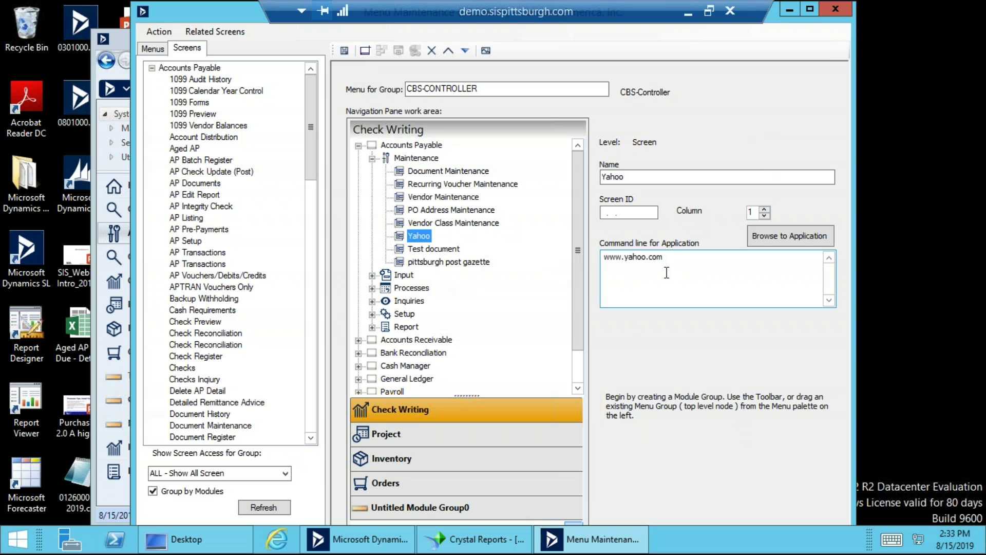
pyautogui.click(434, 249)
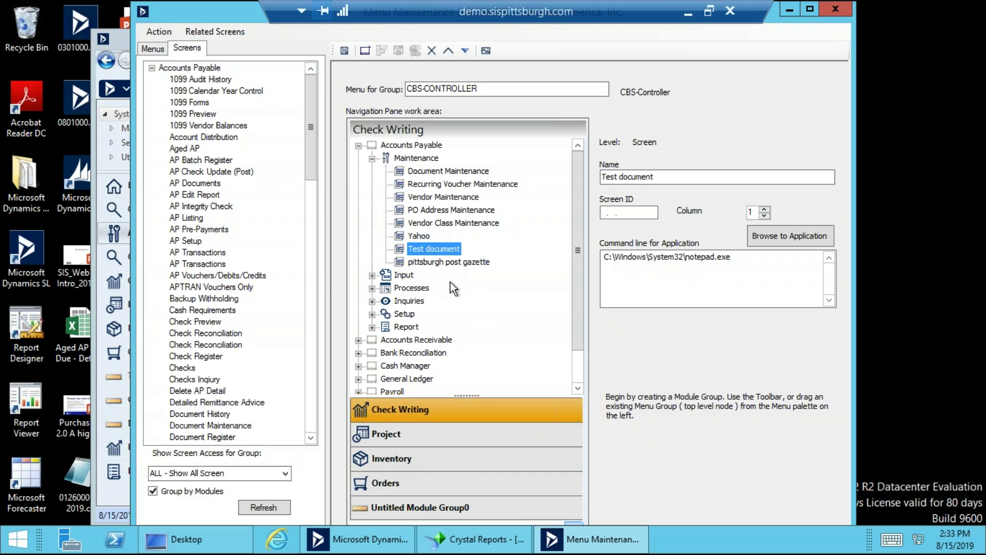
pyautogui.click(345, 51)
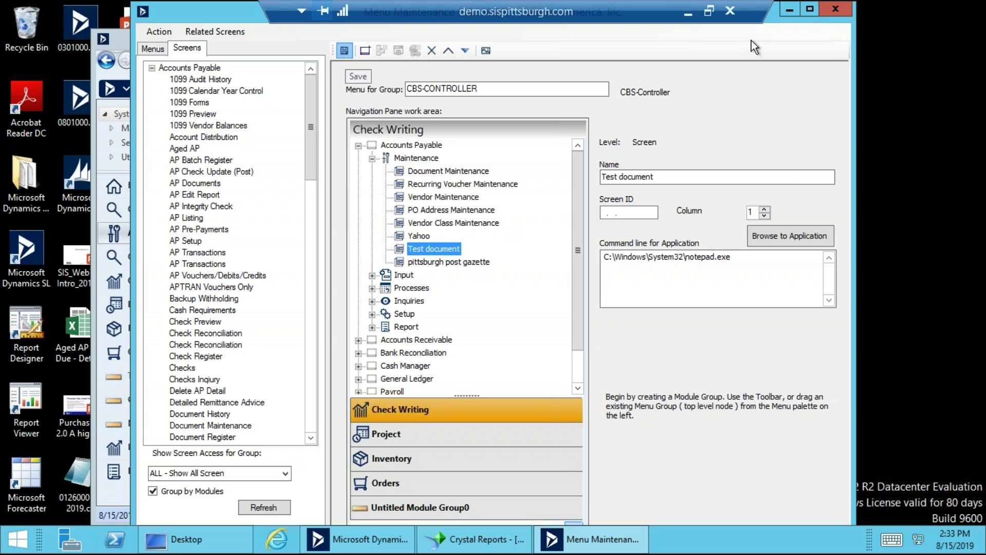
pyautogui.click(837, 6)
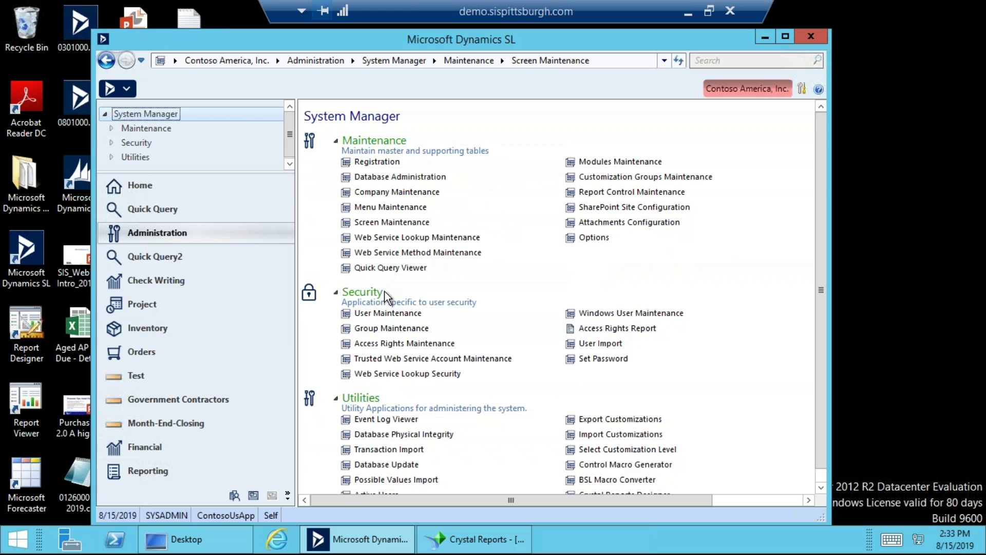
pyautogui.click(169, 282)
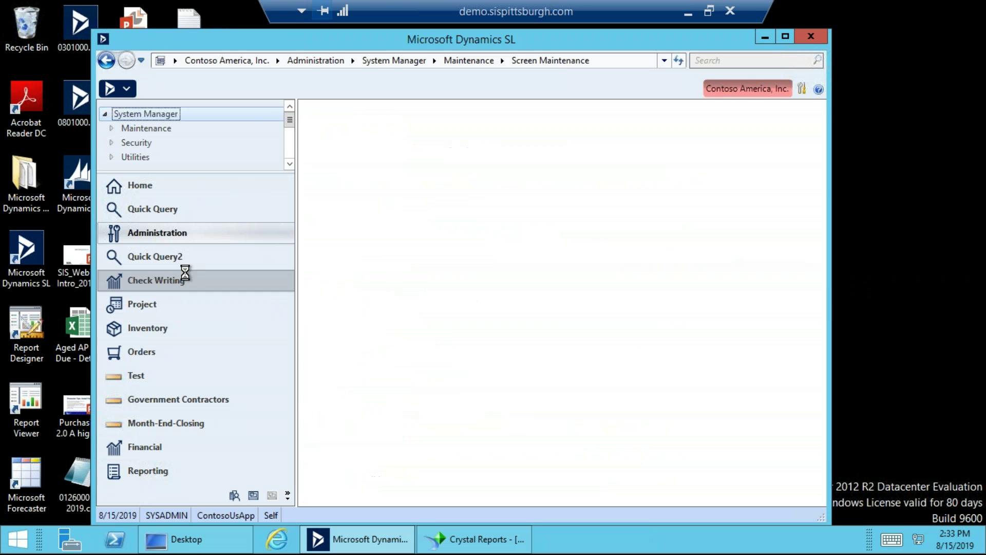
pyautogui.click(393, 223)
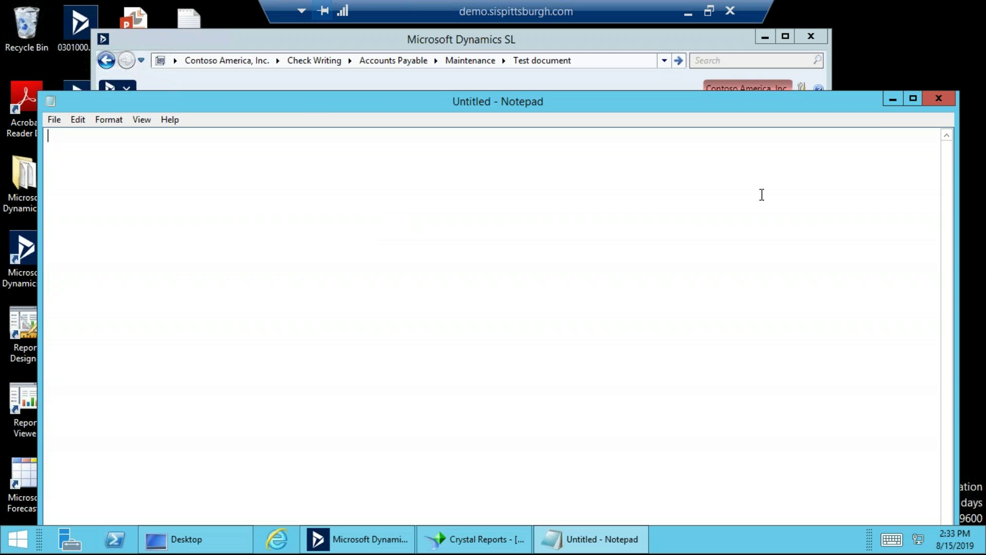
pyautogui.click(939, 97)
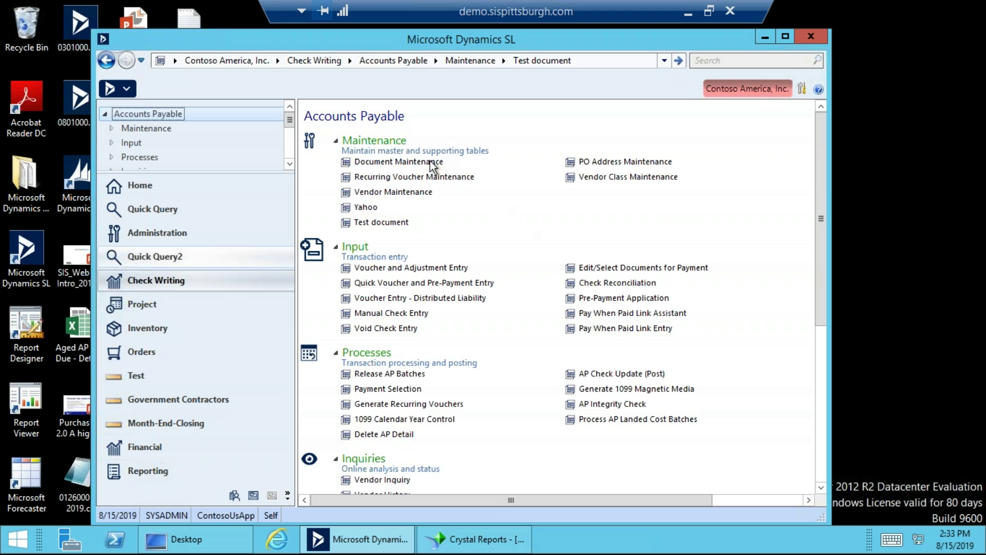
pyautogui.click(202, 238)
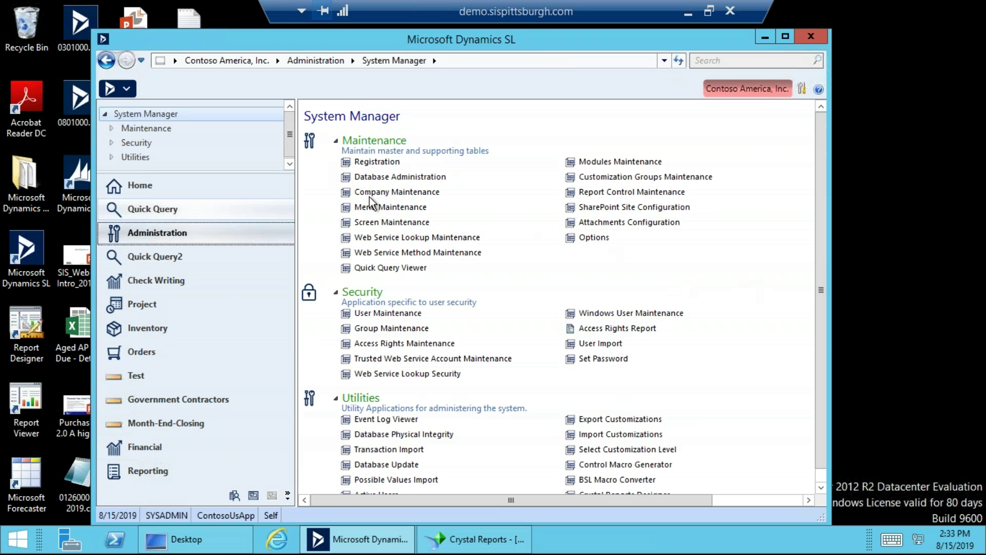
pyautogui.click(395, 208)
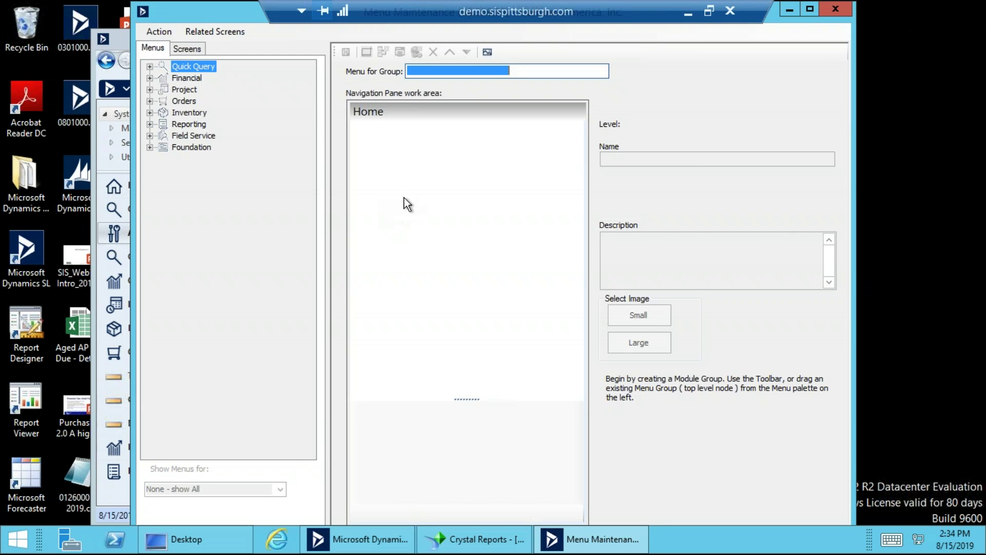
pyautogui.press('F3')
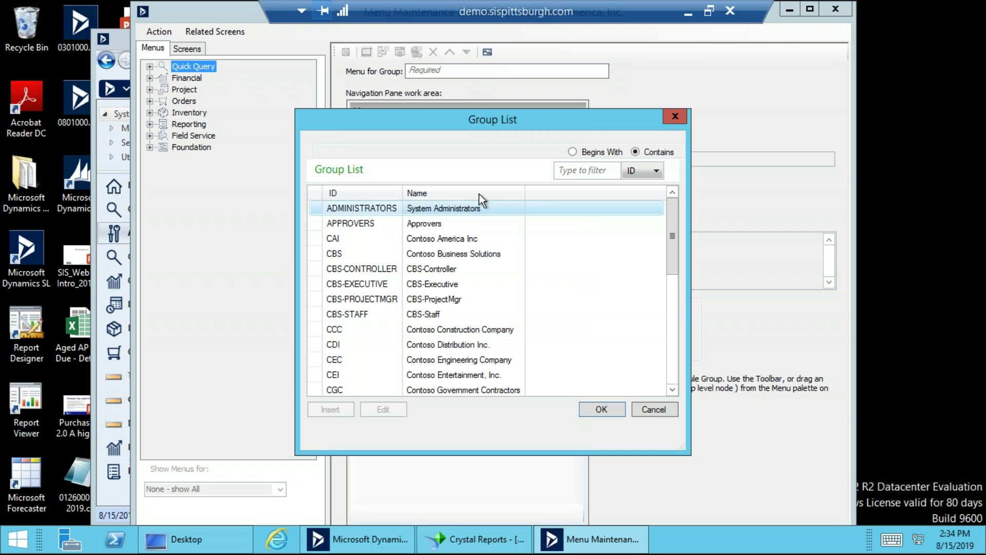
pyautogui.click(444, 270)
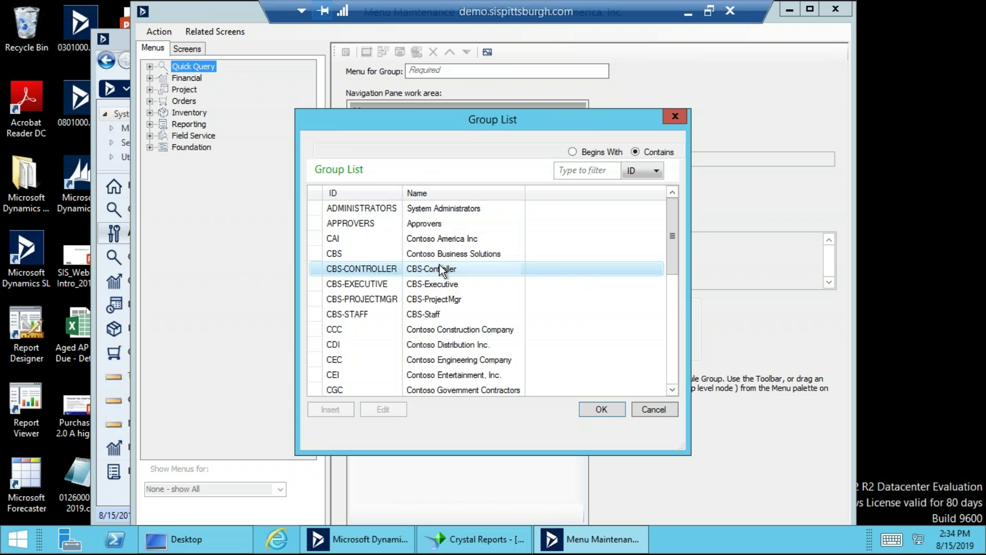
pyautogui.click(587, 410)
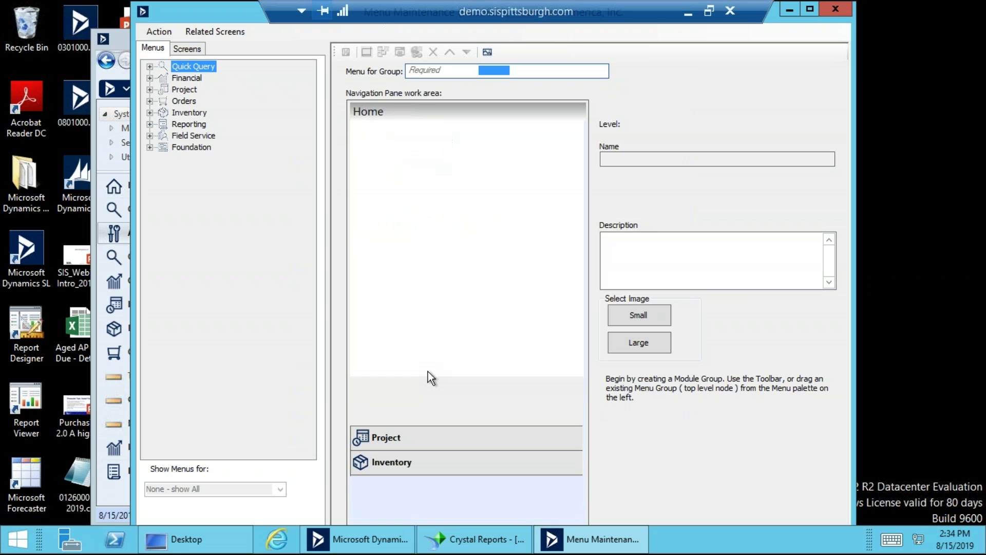
pyautogui.click(359, 127)
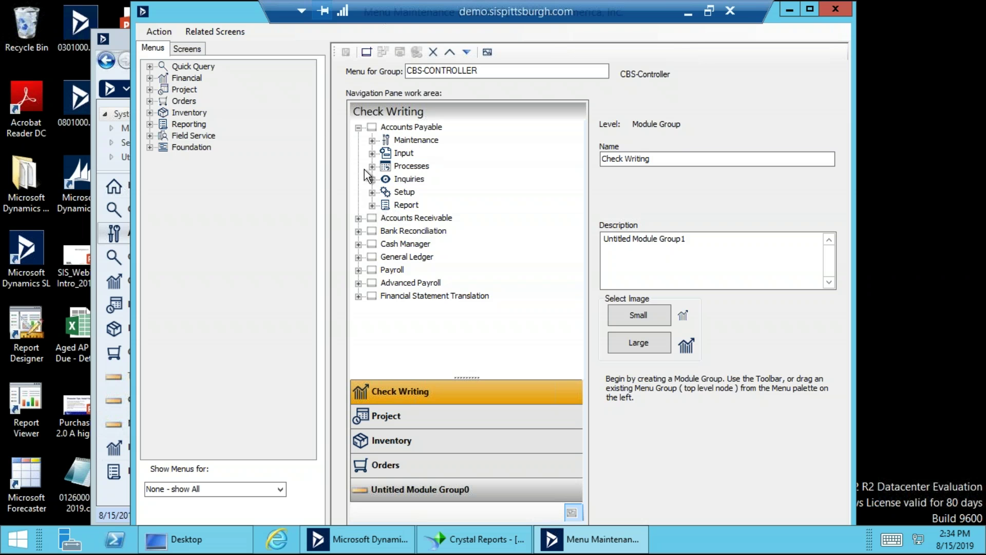
pyautogui.click(372, 141)
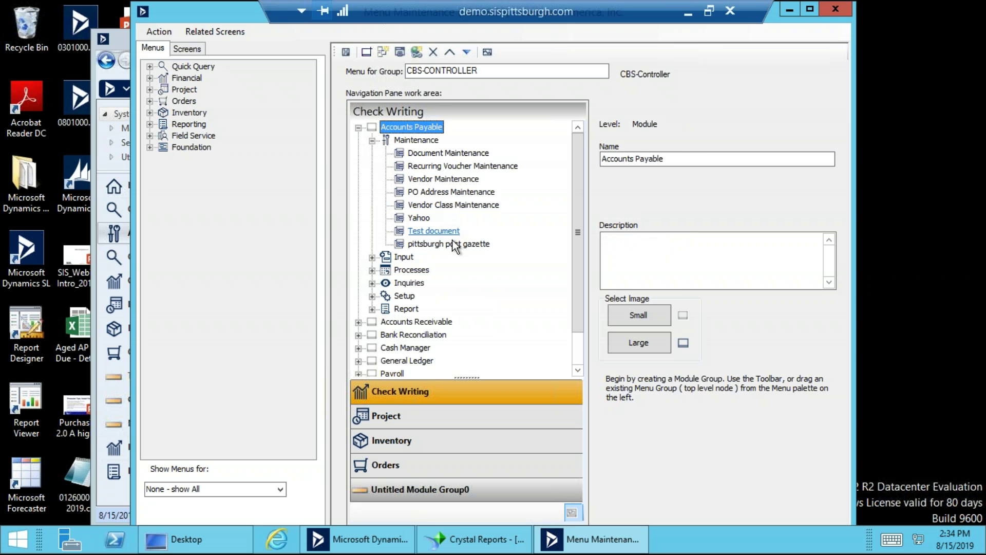
pyautogui.click(439, 232)
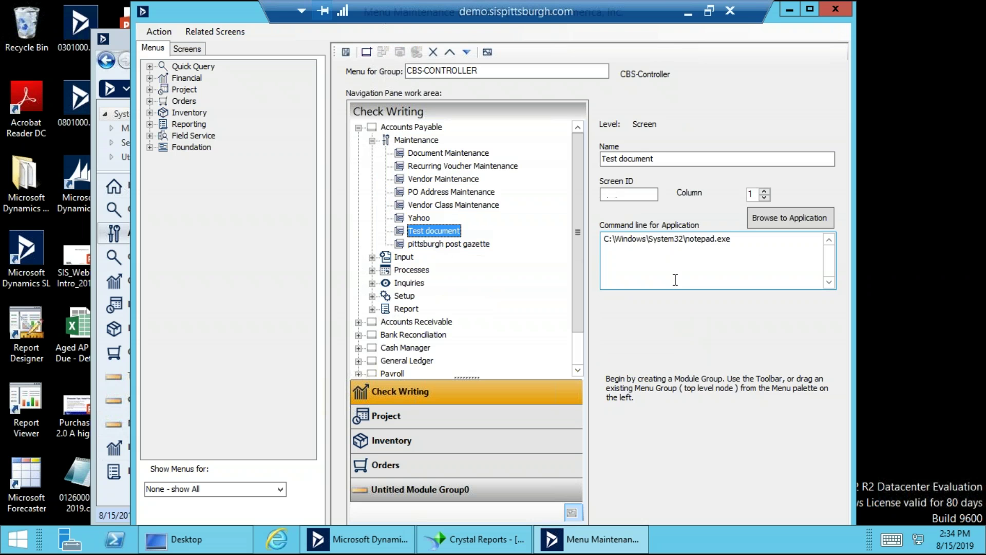
pyautogui.click(757, 245)
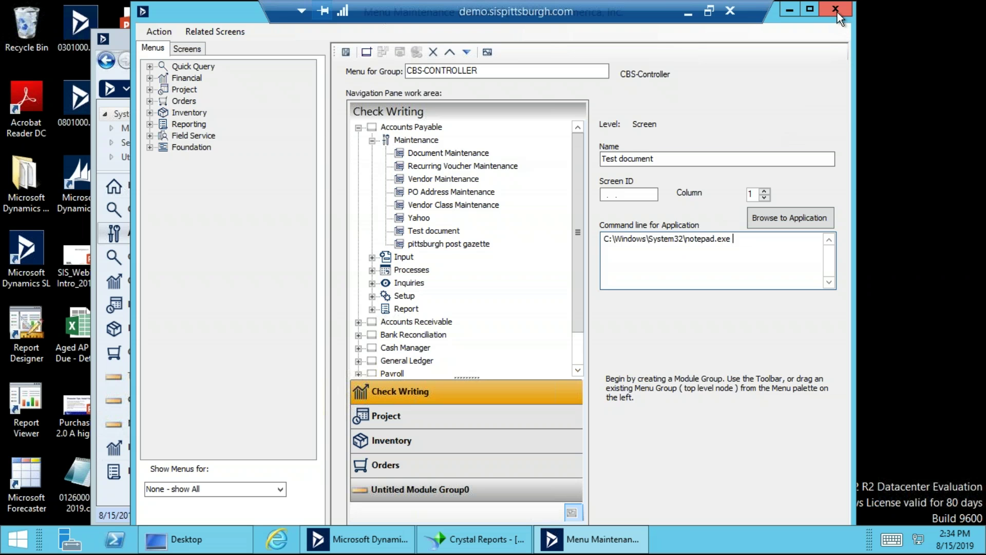
pyautogui.click(835, 9)
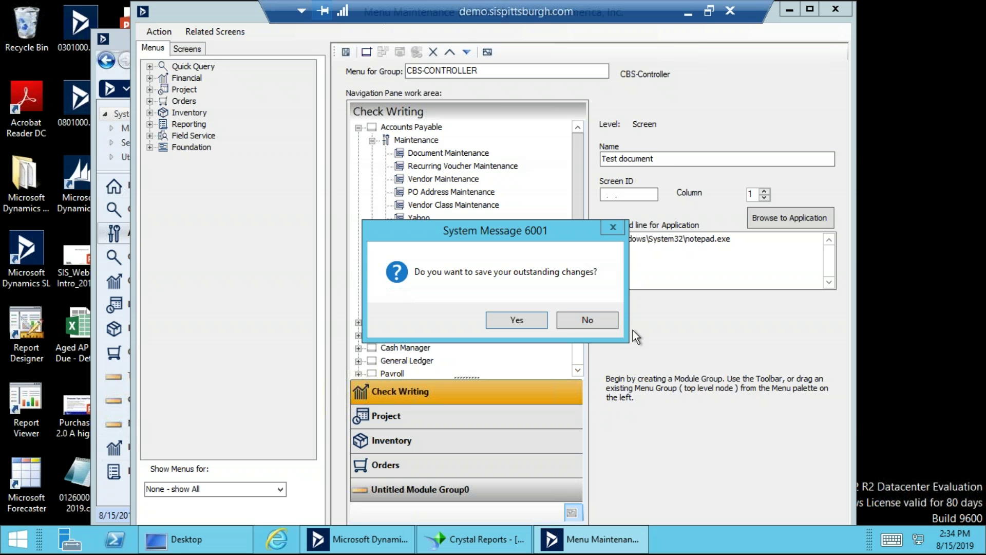
pyautogui.click(587, 320)
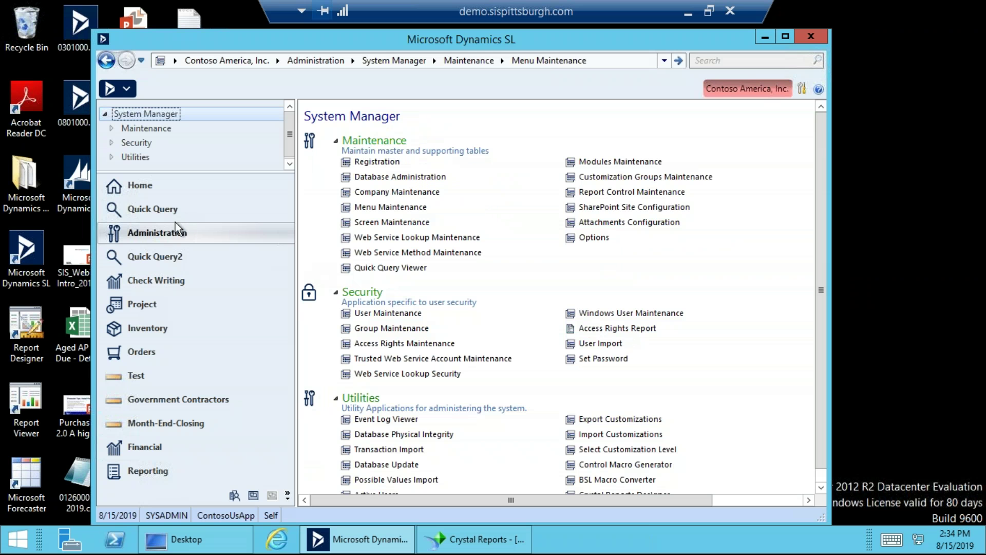
# Open Document Maintenance from the Financial Accounts Payable page.
pyautogui.click(145, 447)
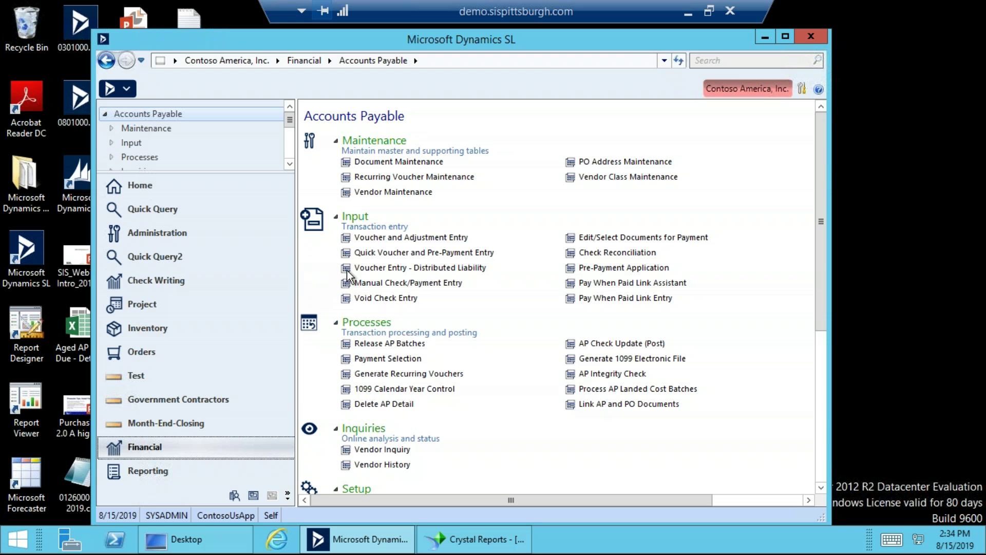
pyautogui.click(373, 252)
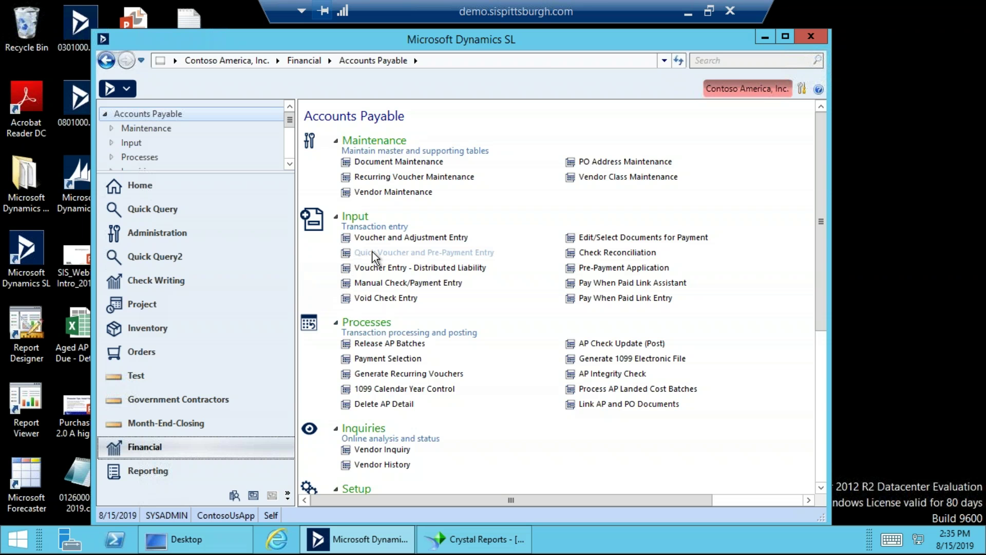
pyautogui.click(399, 162)
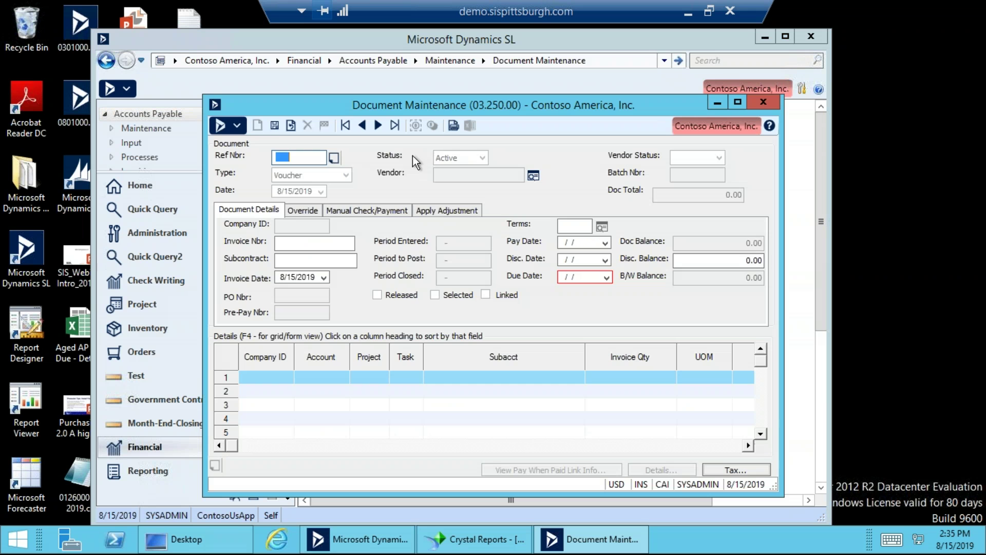
# Create a desktop shortcut for Document Maintenance via Action > Navigation > Desktop Shortcut.
pyautogui.click(237, 127)
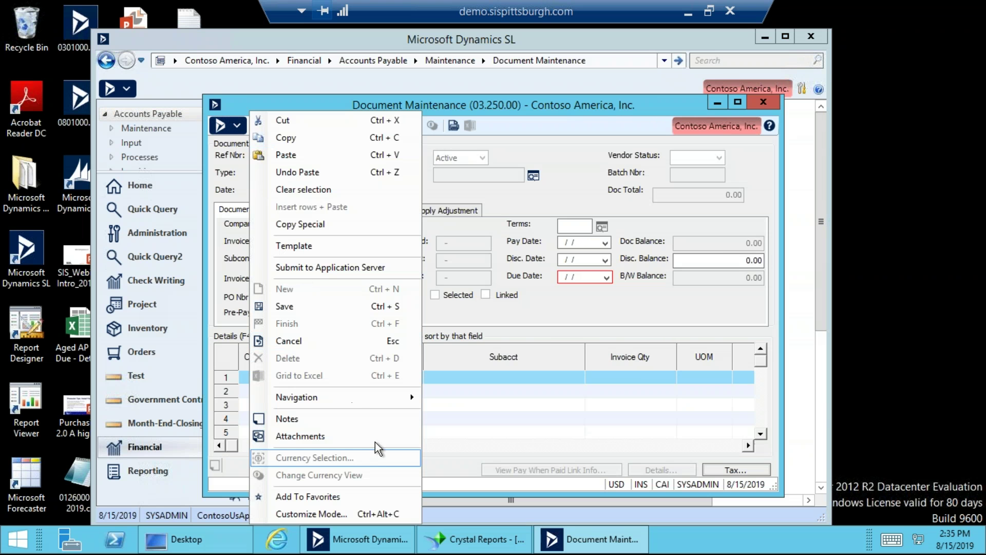
pyautogui.moveTo(373, 397)
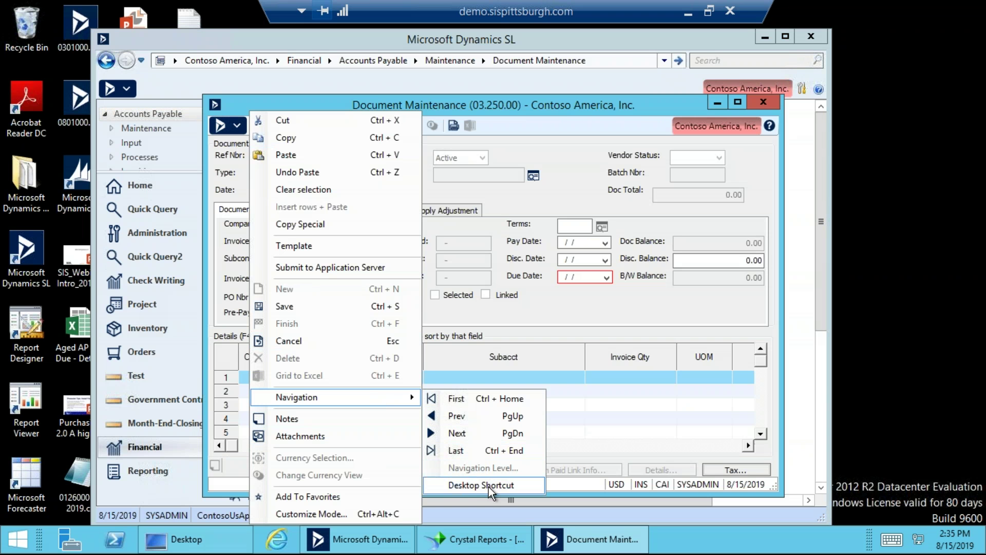
pyautogui.click(558, 97)
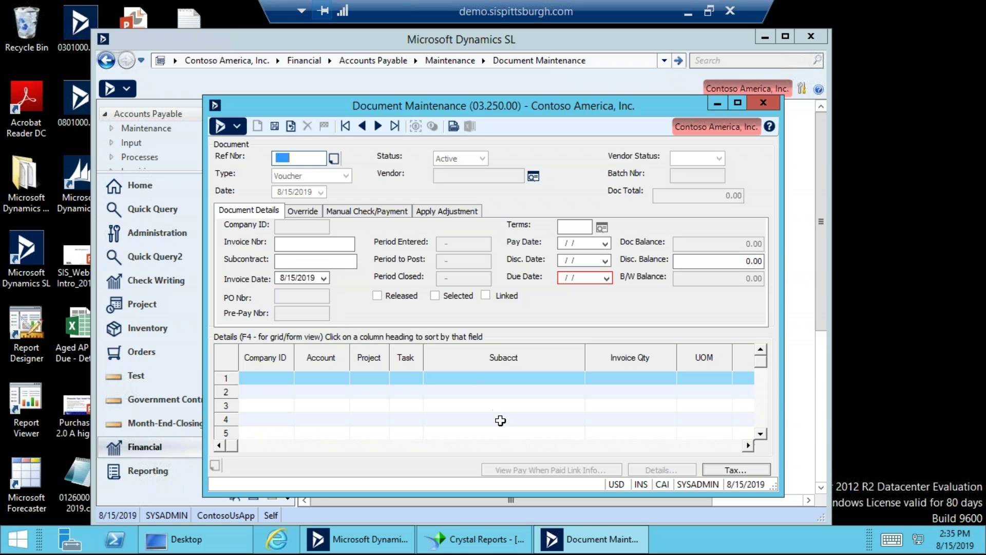
pyautogui.click(244, 126)
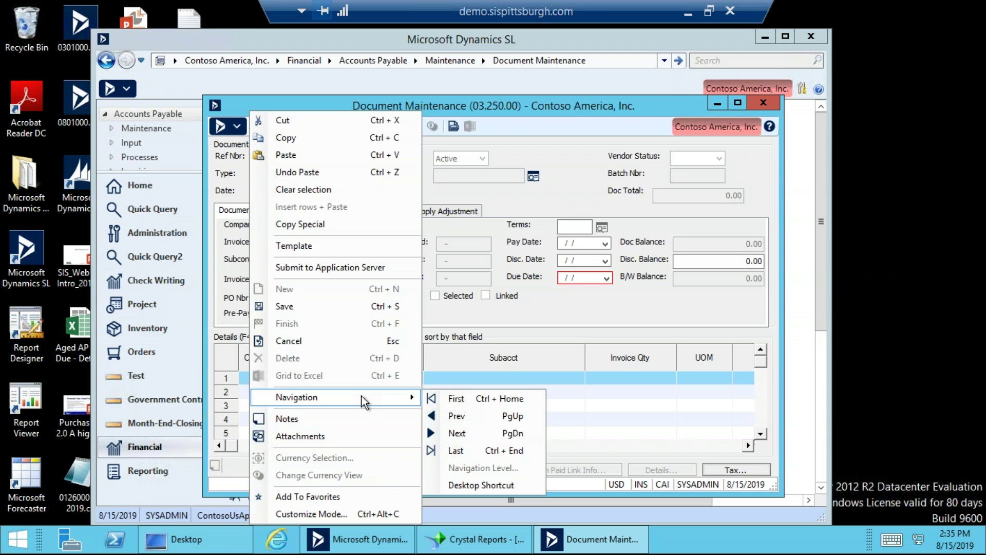
pyautogui.click(479, 486)
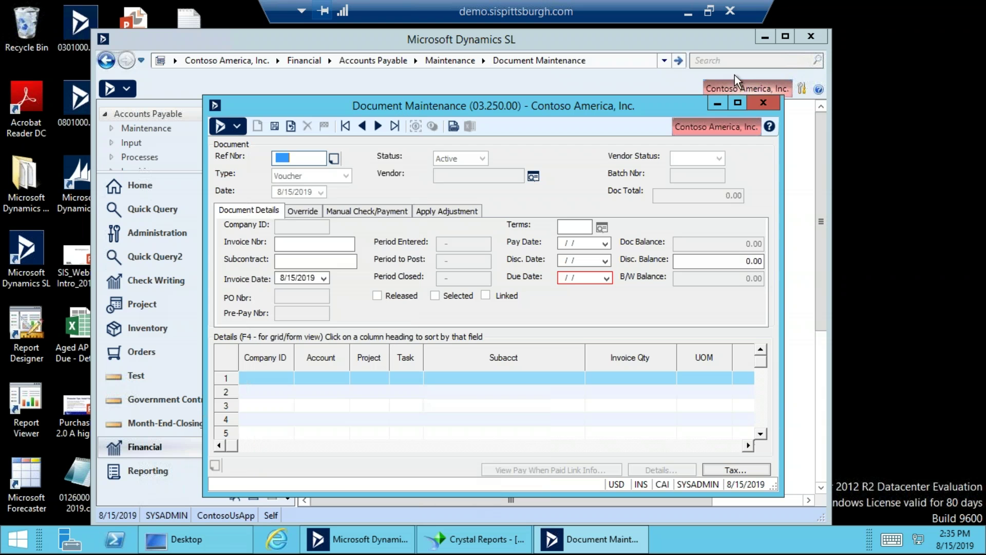
# Close Document Maintenance, minimize Dynamics SL, and launch the new desktop shortcut.
pyautogui.click(769, 100)
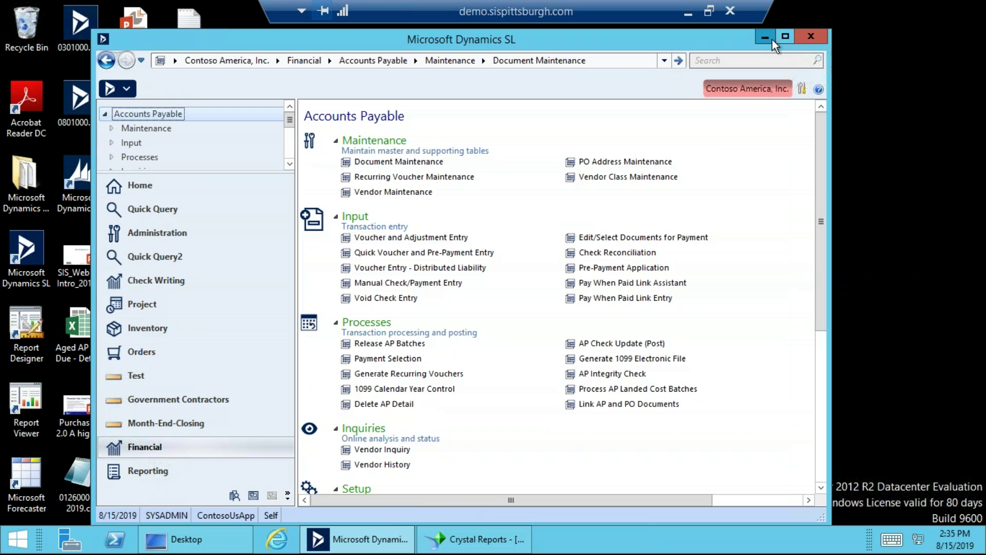
pyautogui.click(764, 35)
pyautogui.doubleClick(189, 176)
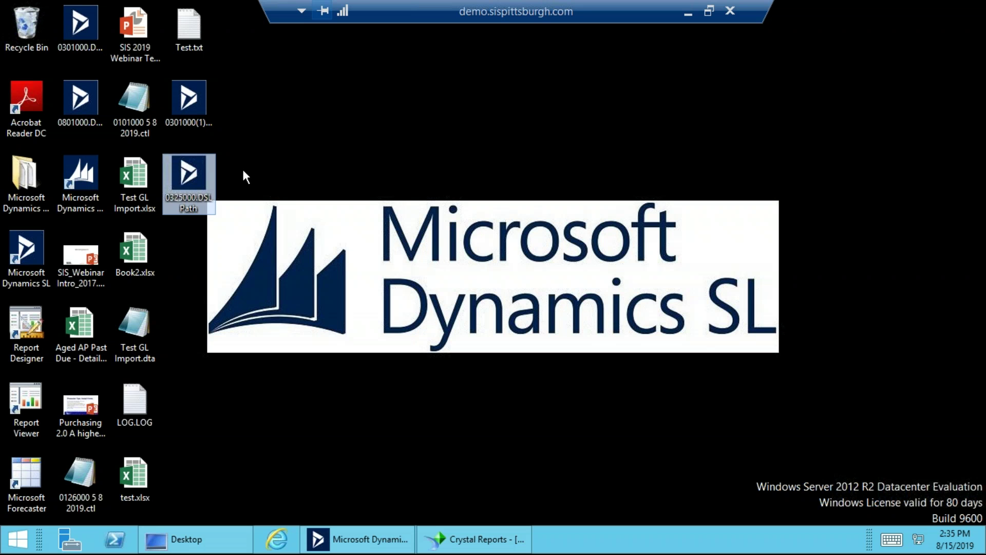